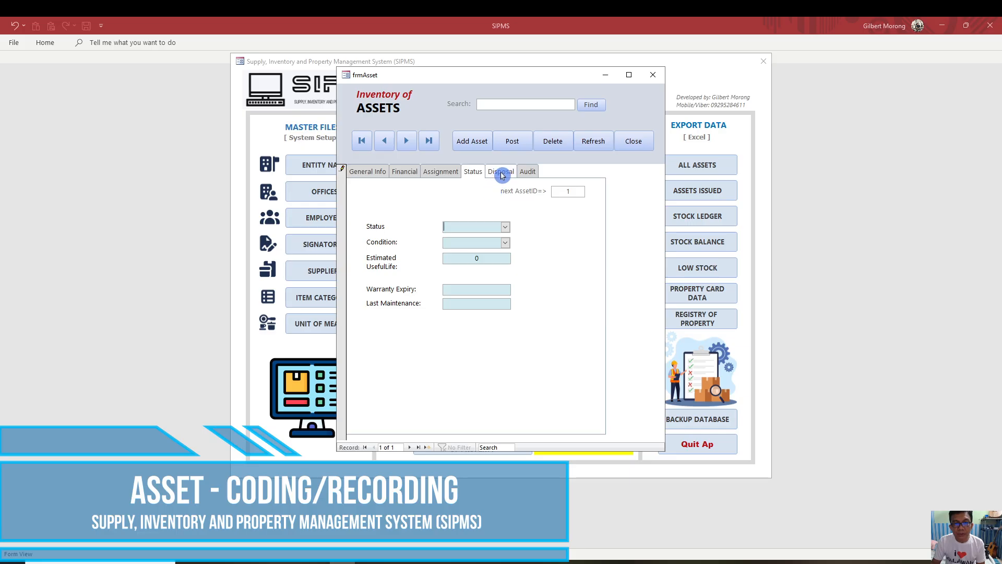
- Examine the disposal, audit, general and financial fields of the blank asset form
{"action": "left_click", "coordinate": [502, 173]}
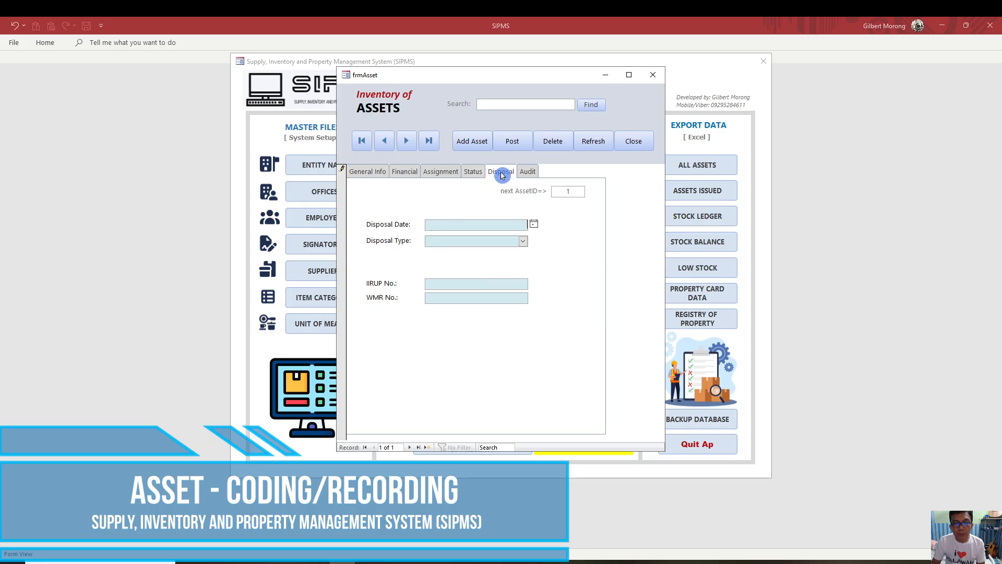
{"action": "left_click", "coordinate": [527, 172]}
{"action": "left_click", "coordinate": [368, 173]}
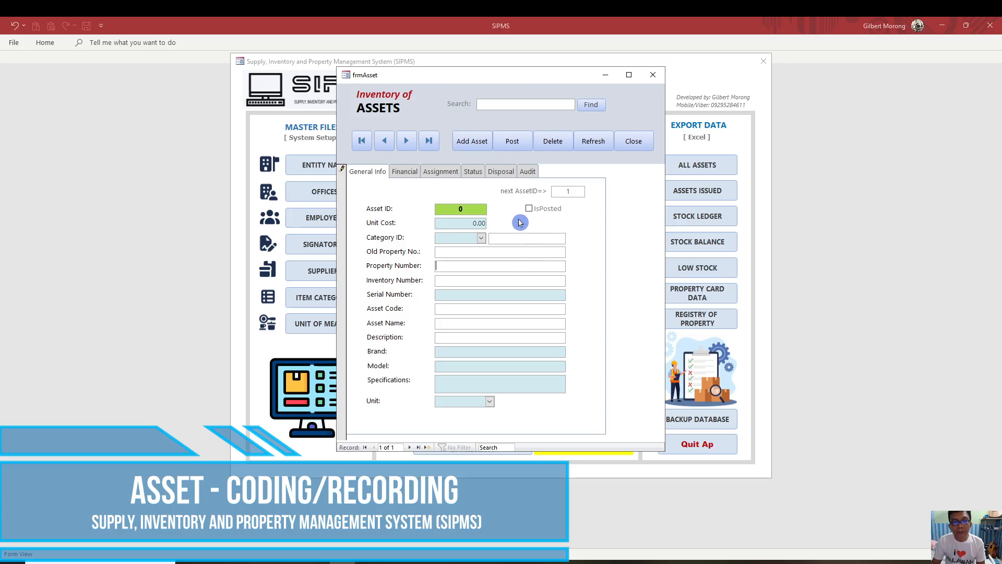
{"action": "left_click", "coordinate": [406, 175]}
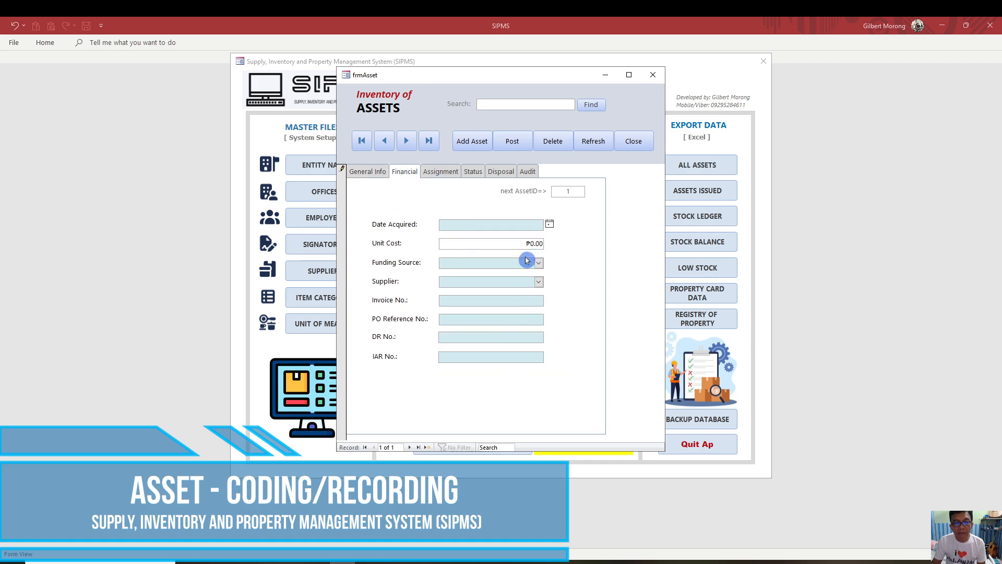
{"action": "left_click", "coordinate": [365, 176]}
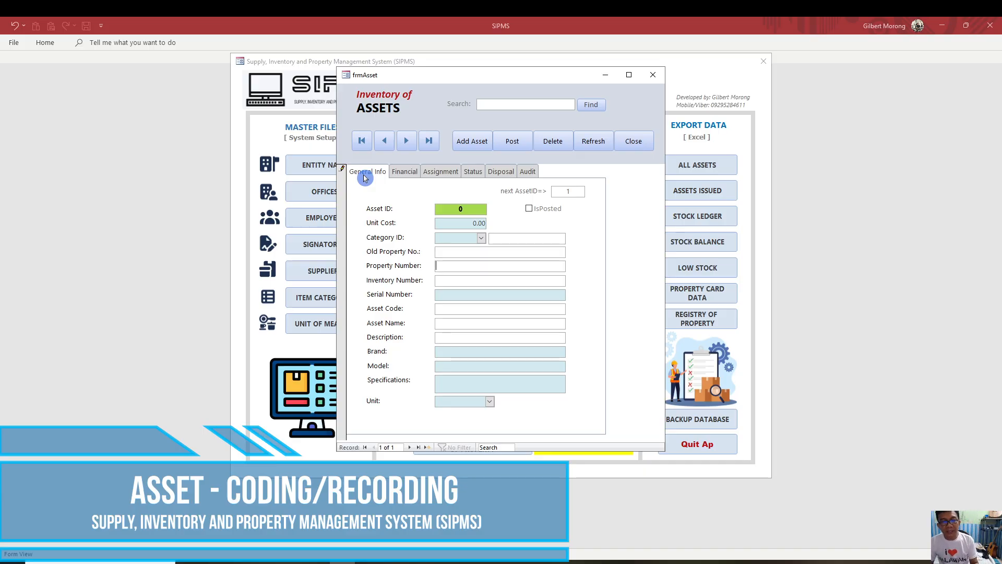
- Add a new asset record with asset ID 1 and a unit cost of 60000
{"action": "left_click", "coordinate": [471, 142]}
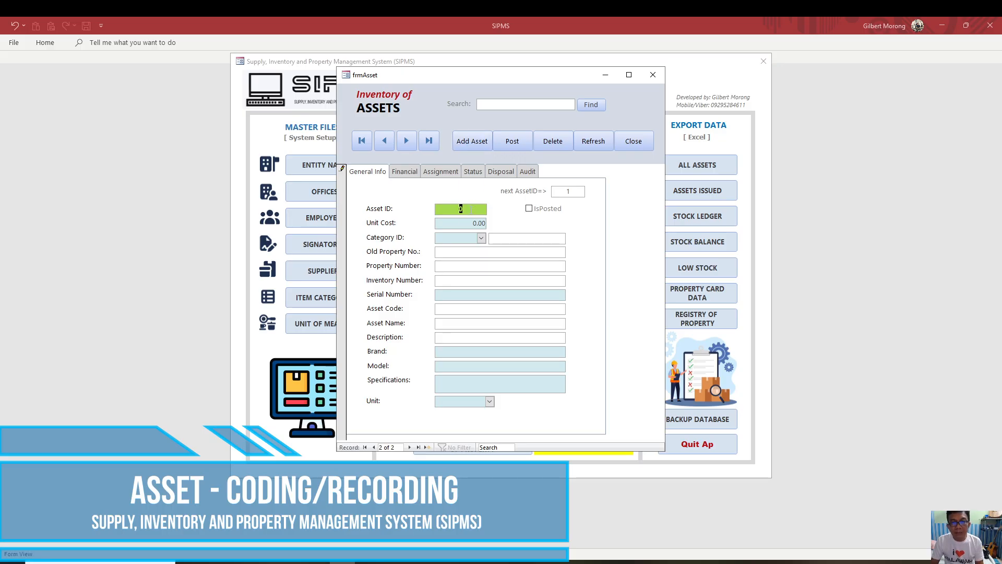
{"action": "type", "text": "1"}
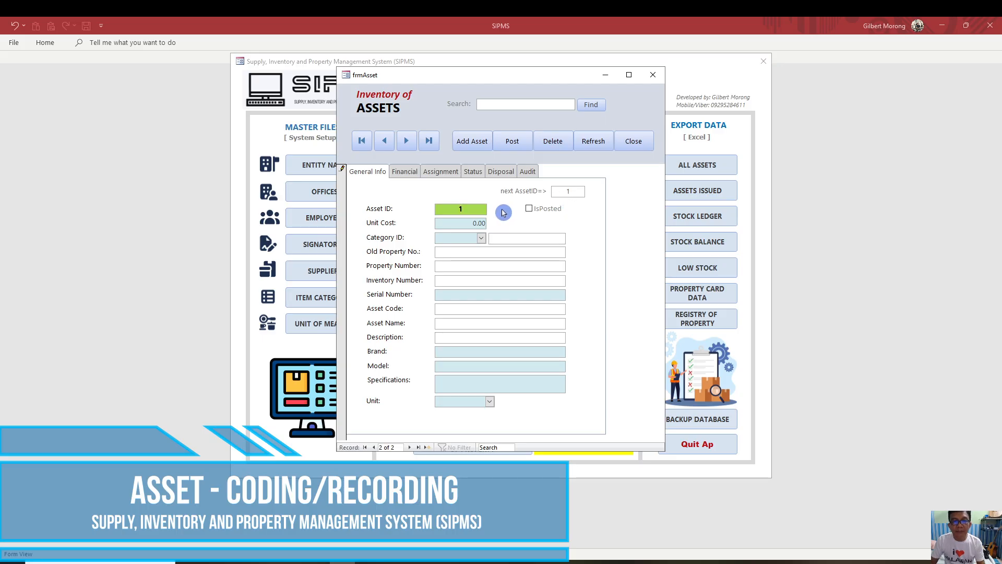
{"action": "left_click", "coordinate": [470, 233]}
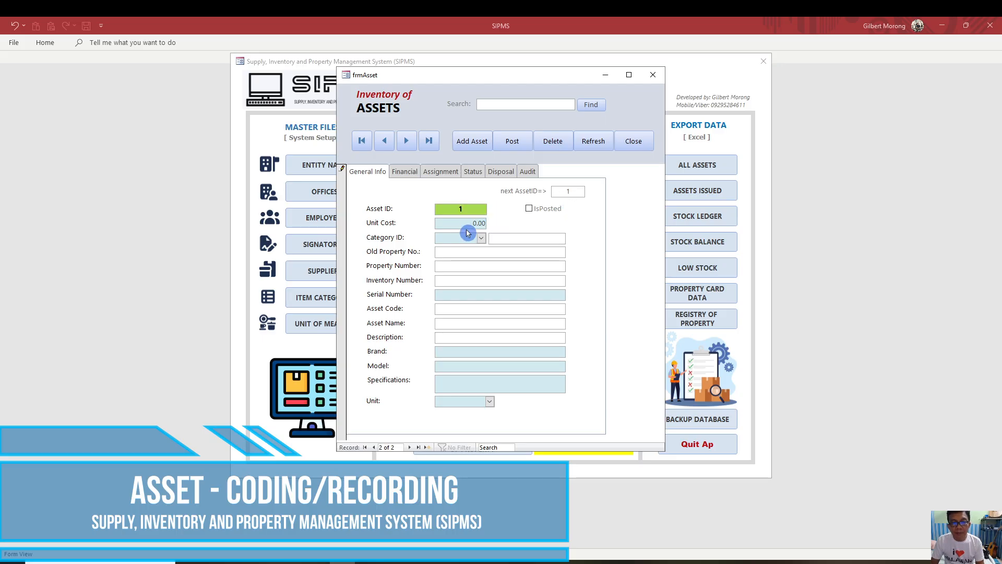
{"action": "left_click_drag", "start_coordinate": [455, 224], "coordinate": [494, 228]}
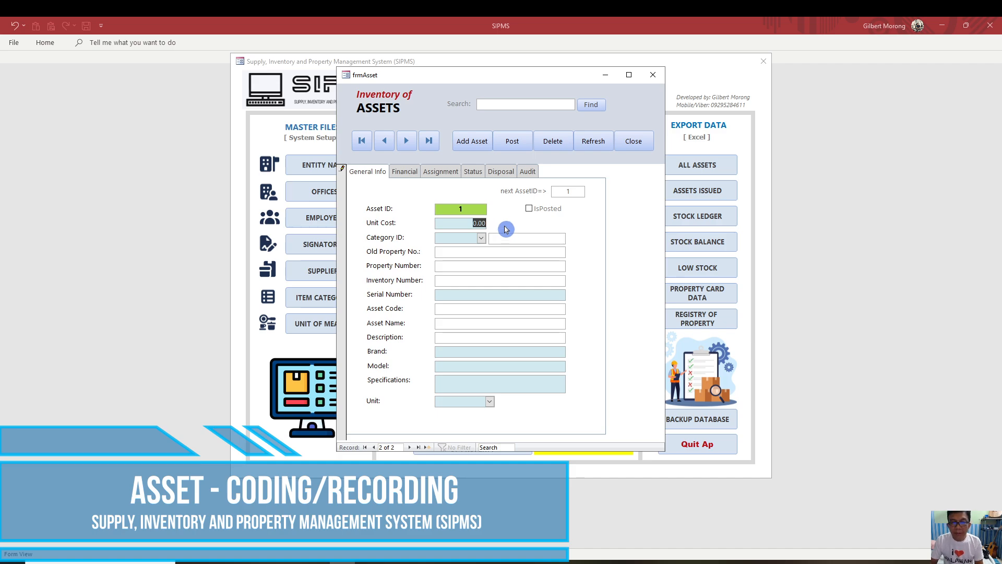
{"action": "type", "text": "60000"}
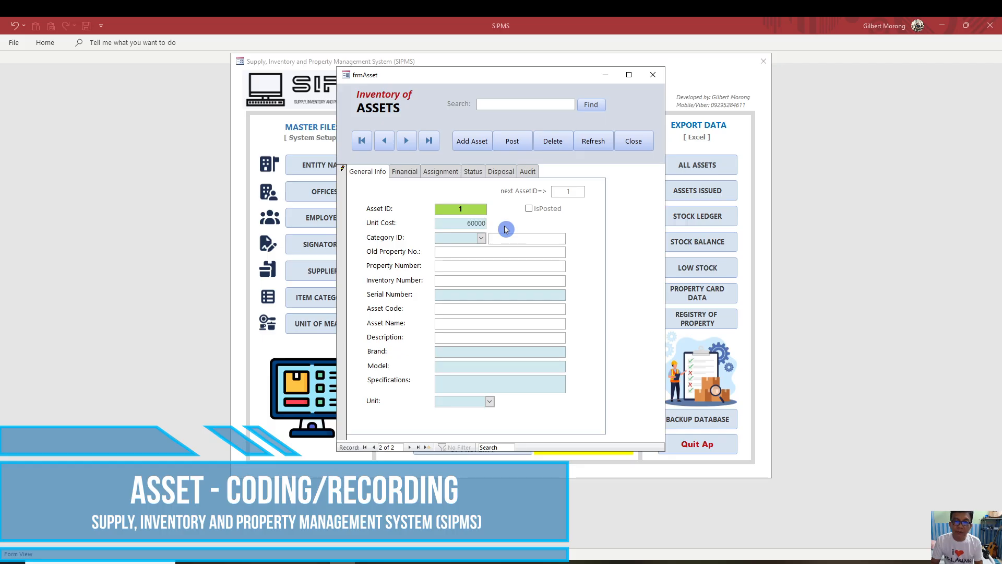
- Assign the new asset to category 1, the Laptop item under ICT Equipment
{"action": "left_click", "coordinate": [469, 239]}
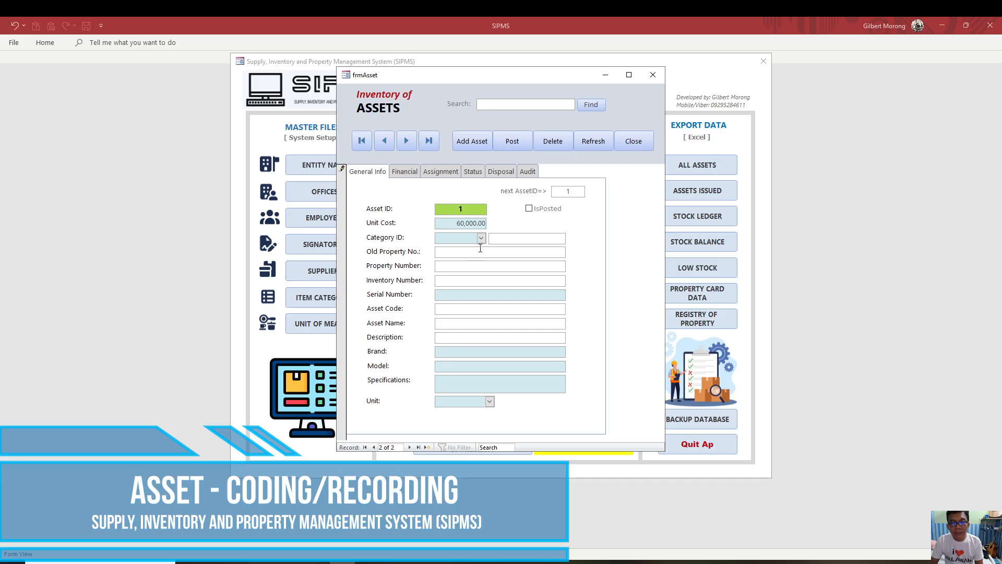
{"action": "left_click", "coordinate": [480, 240]}
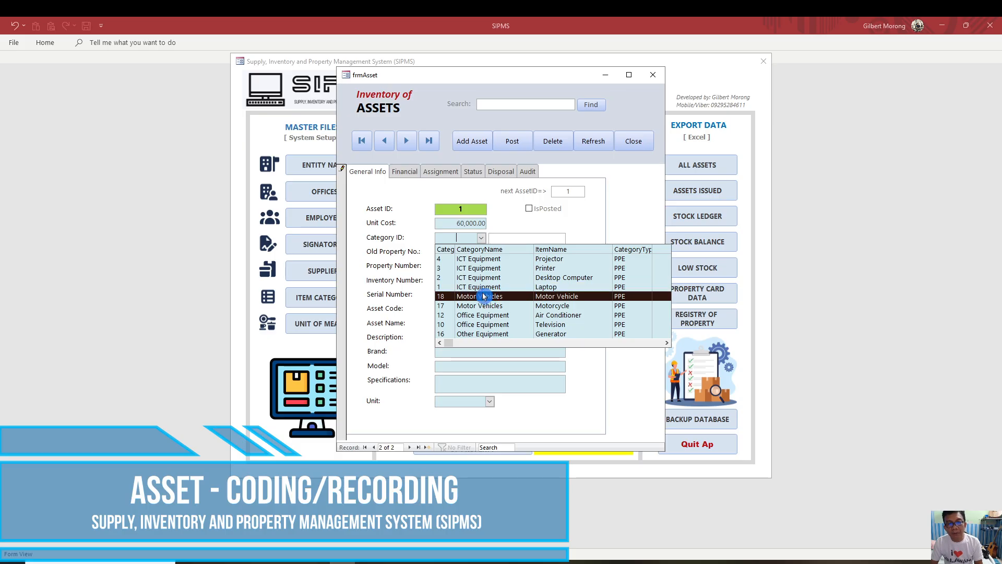
{"action": "left_click", "coordinate": [555, 292]}
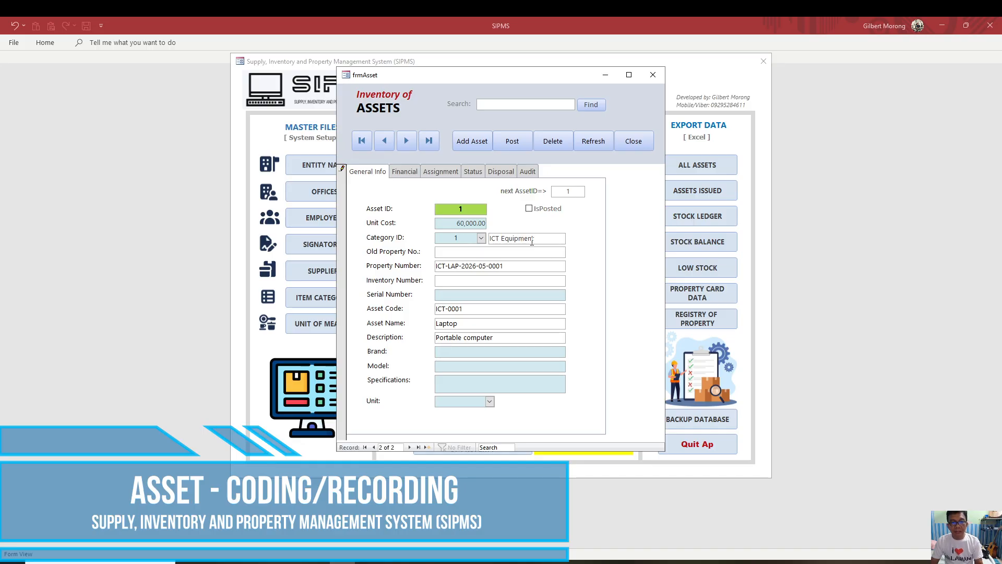
{"action": "left_click", "coordinate": [403, 275]}
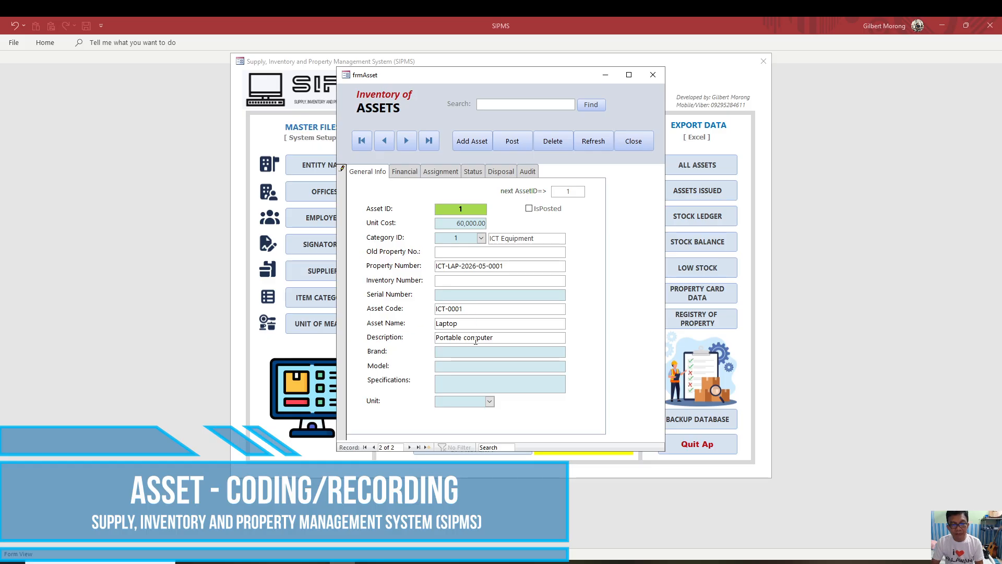
{"action": "left_click", "coordinate": [442, 332]}
{"action": "left_click", "coordinate": [443, 332]}
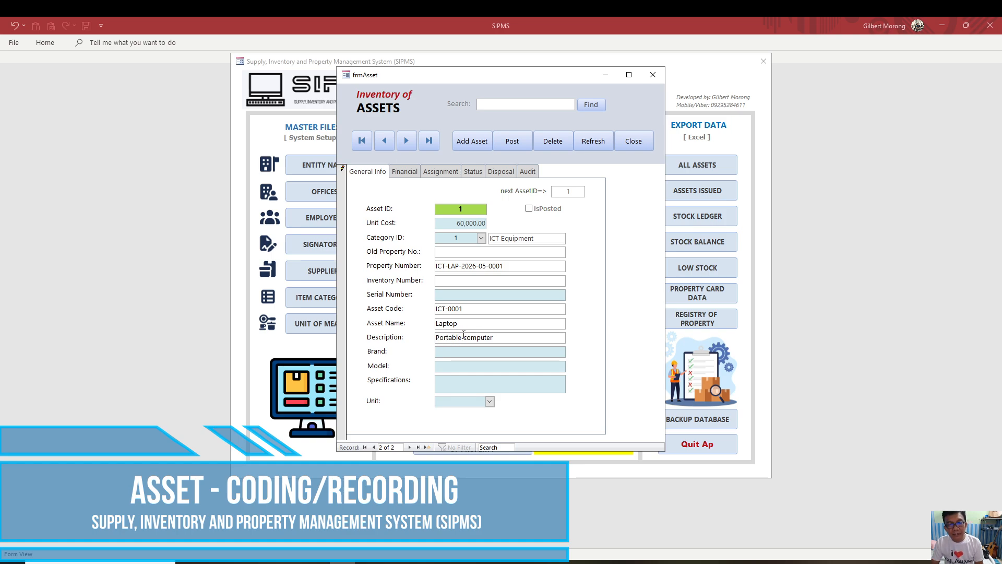
{"action": "left_click", "coordinate": [448, 333]}
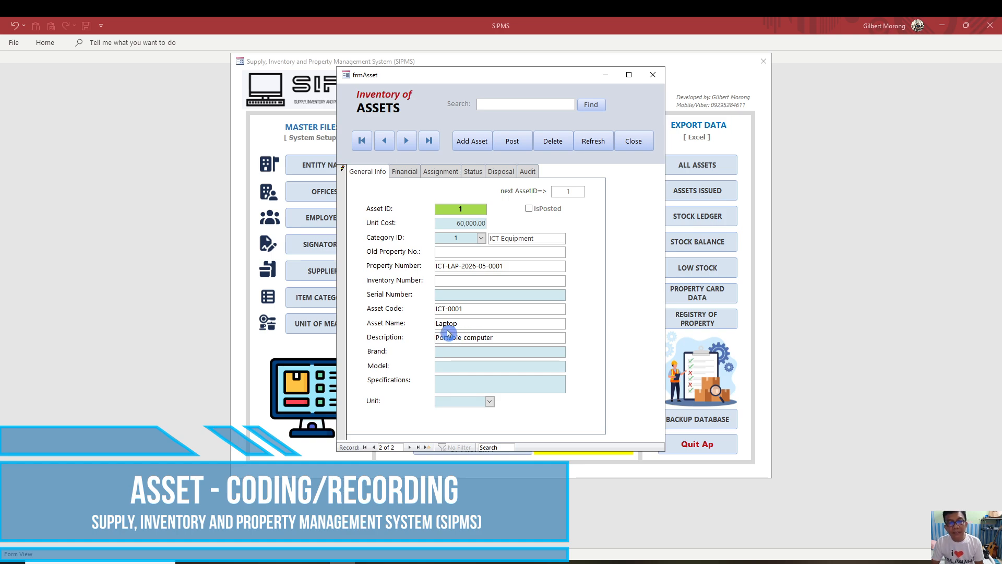
{"action": "left_click", "coordinate": [310, 303]}
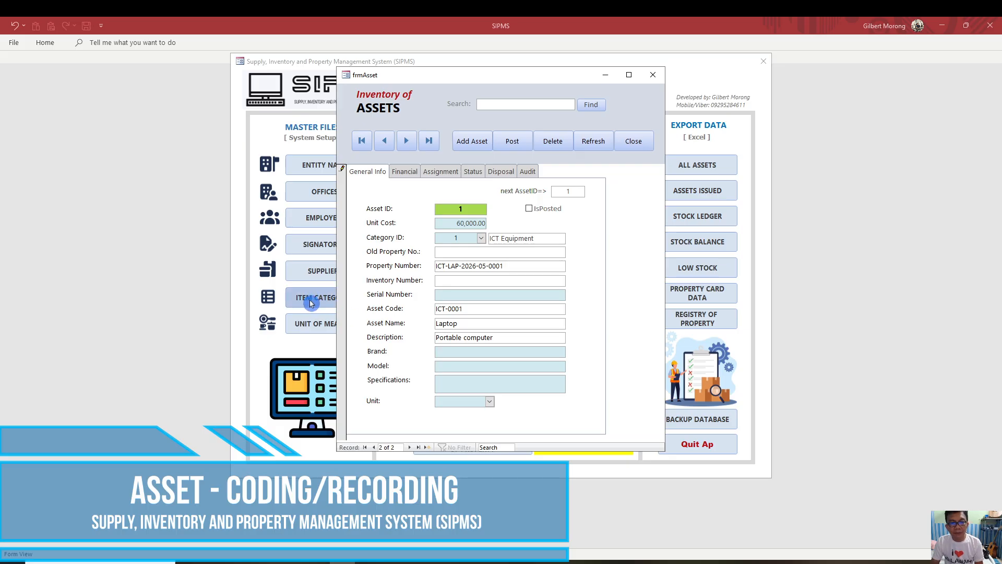
- Enter Acer as the laptop's brand and TravelMate5000 as its model
{"action": "left_click", "coordinate": [452, 333]}
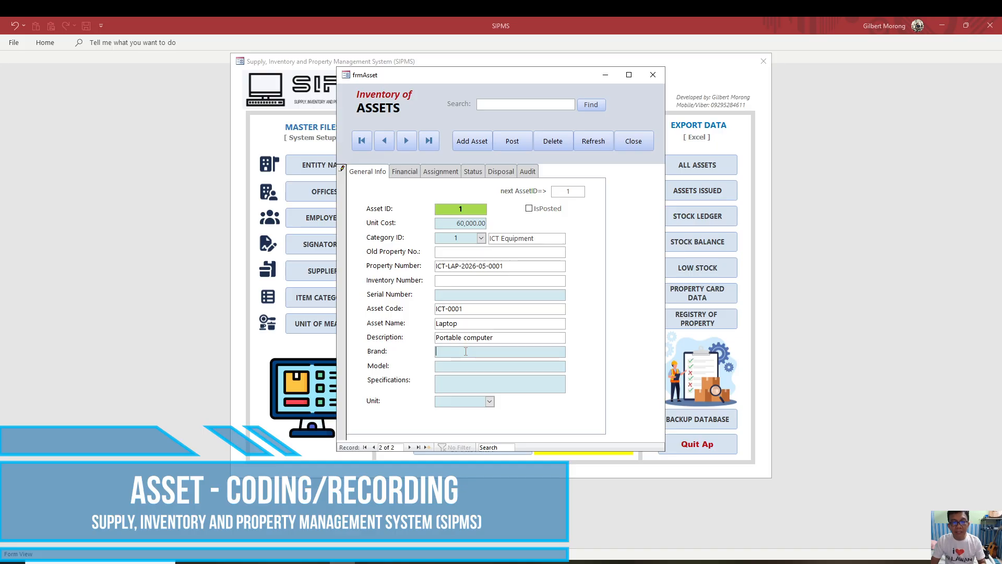
{"action": "key", "text": "Tab"}
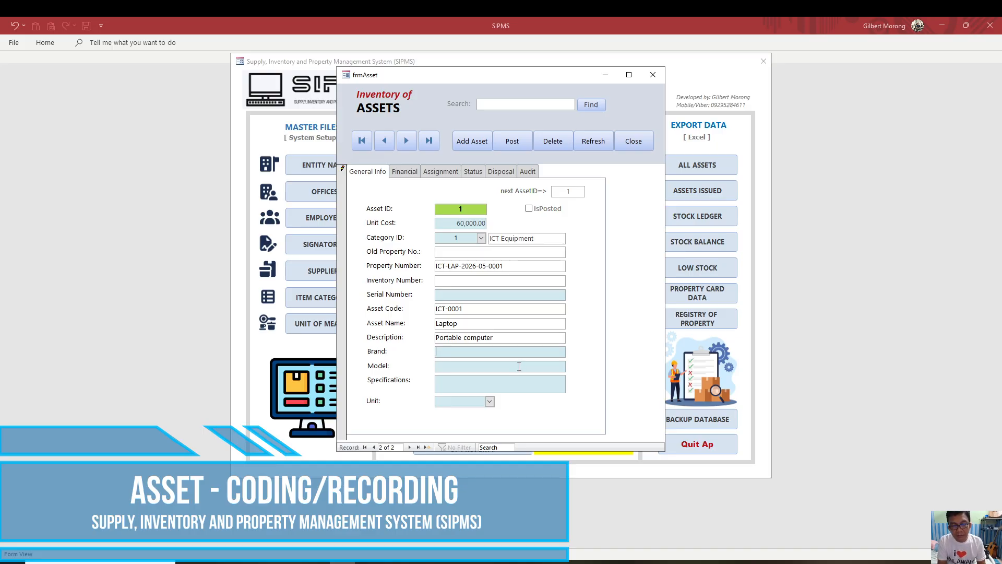
{"action": "type", "text": "Acer"}
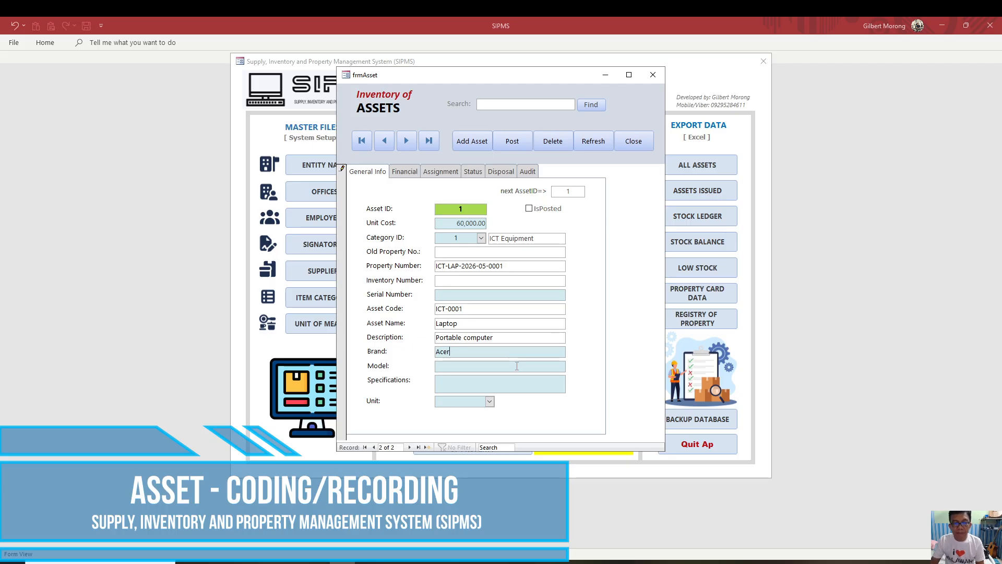
{"action": "key", "text": "Tab"}
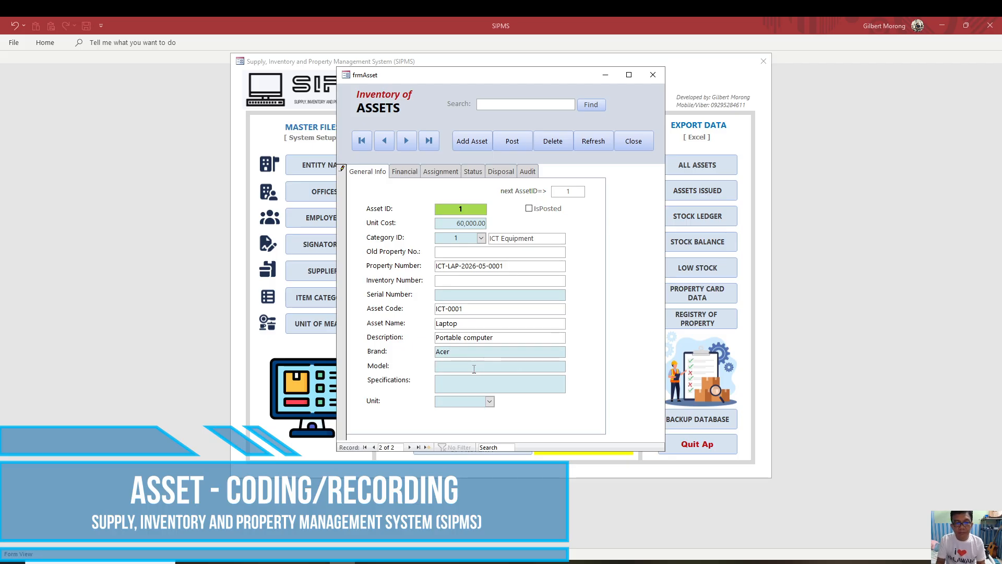
{"action": "type", "text": "Tra"}
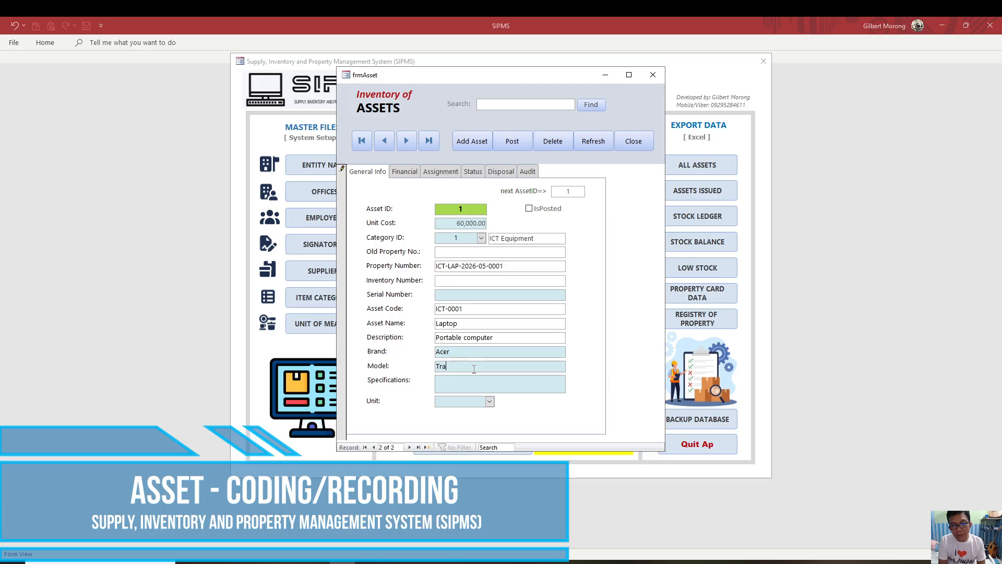
{"action": "type", "text": "verl"}
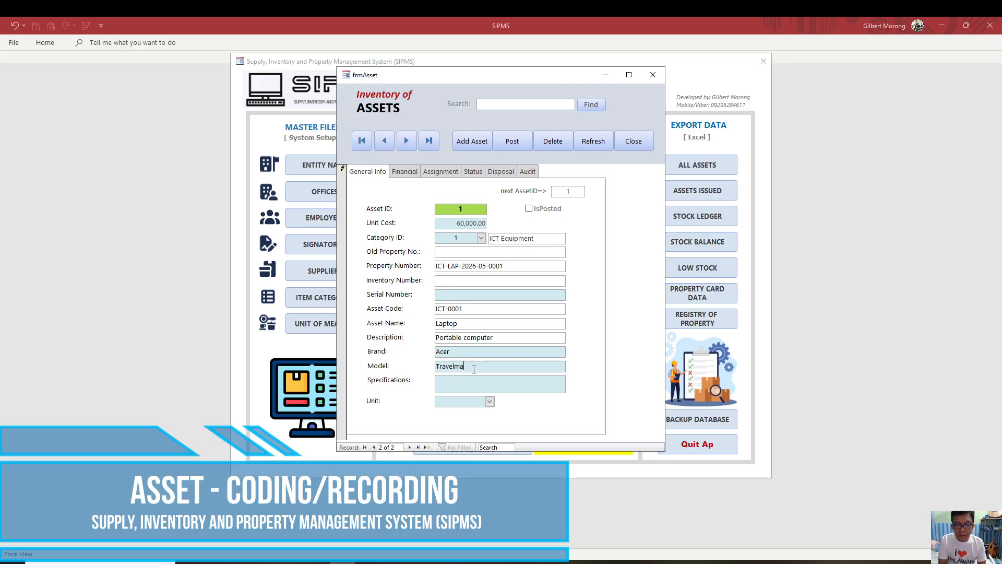
{"action": "type", "text": "Mate"}
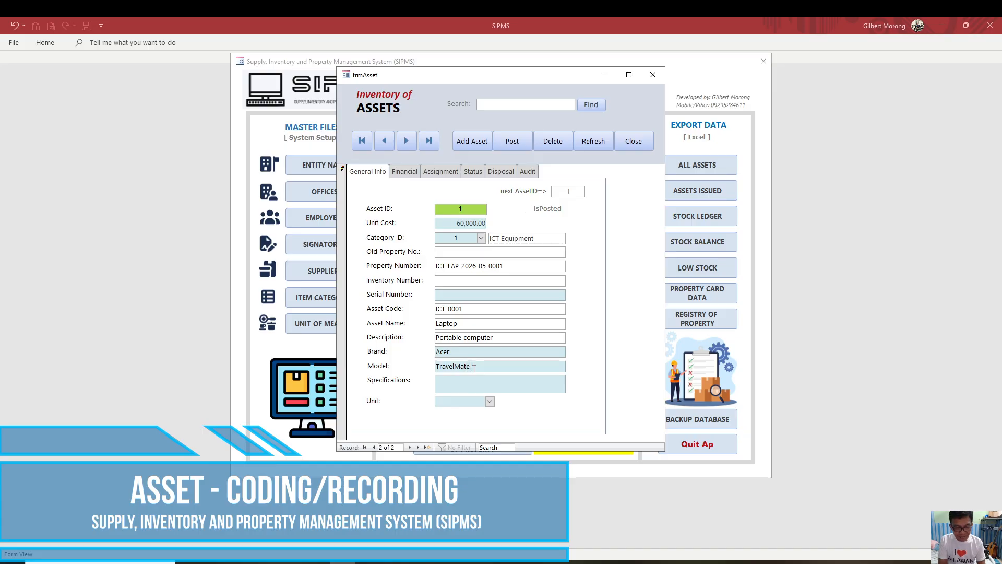
{"action": "type", "text": "r00"}
{"action": "key", "text": "Tab"}
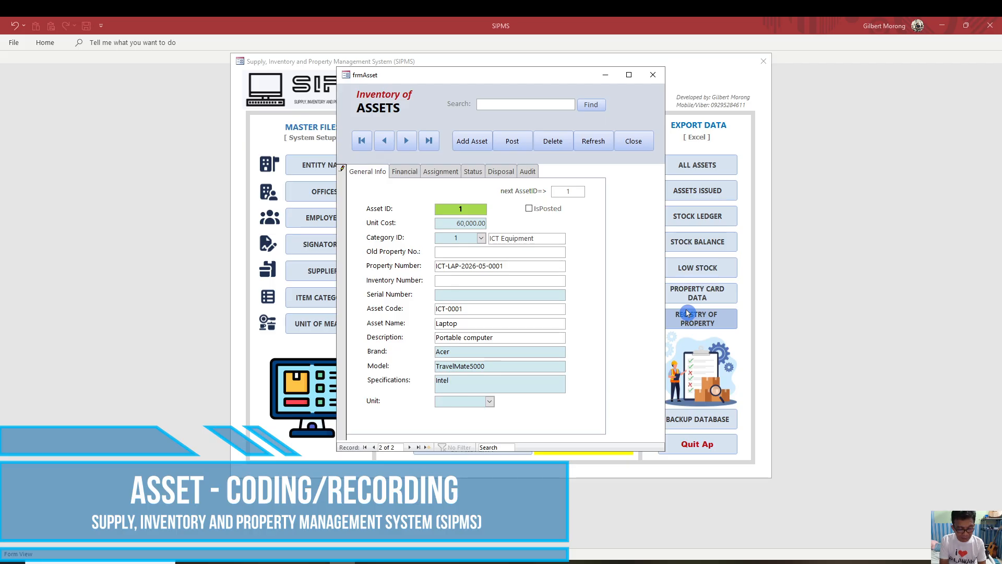
- Enter "Intel 14Cores" as the laptop's specifications and choose Piece as its unit
{"action": "type", "text": "Intel 14Cores"}
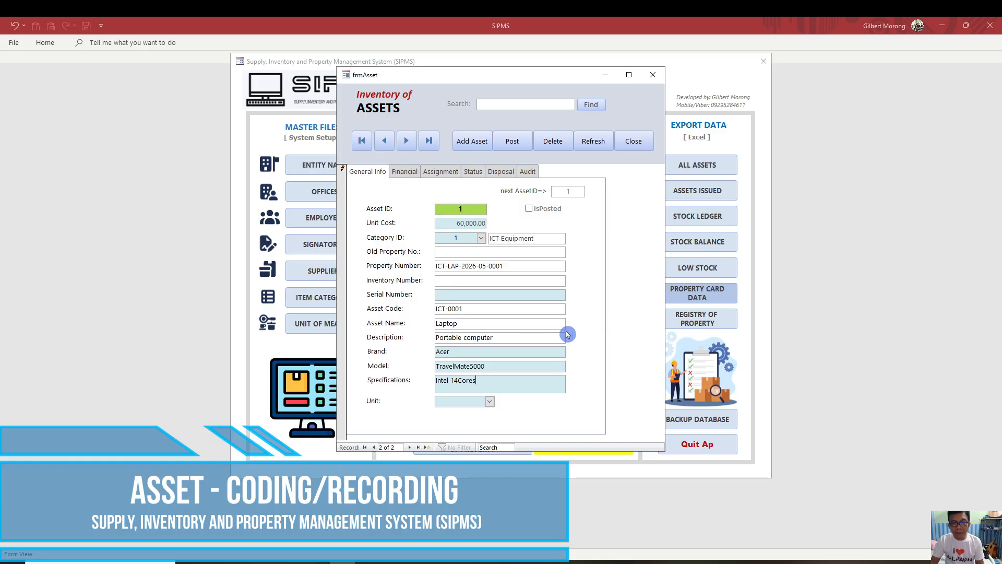
{"action": "left_click", "coordinate": [489, 404]}
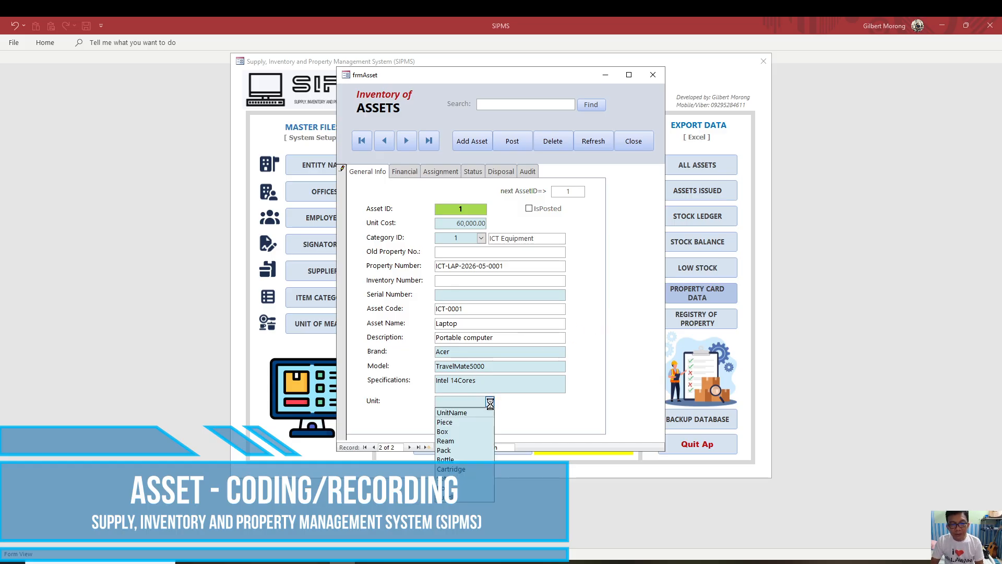
{"action": "left_click", "coordinate": [467, 426]}
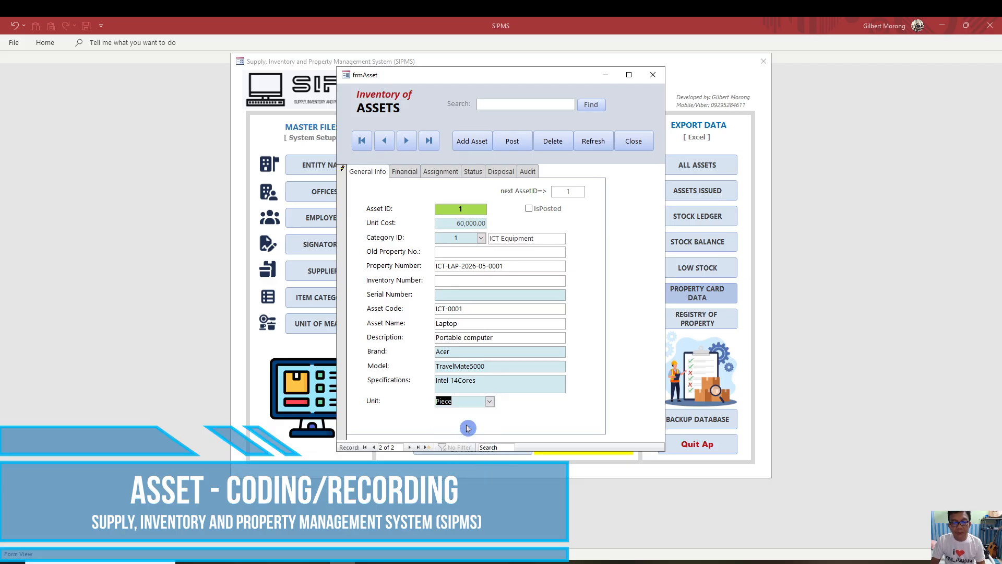
{"action": "left_click", "coordinate": [486, 390]}
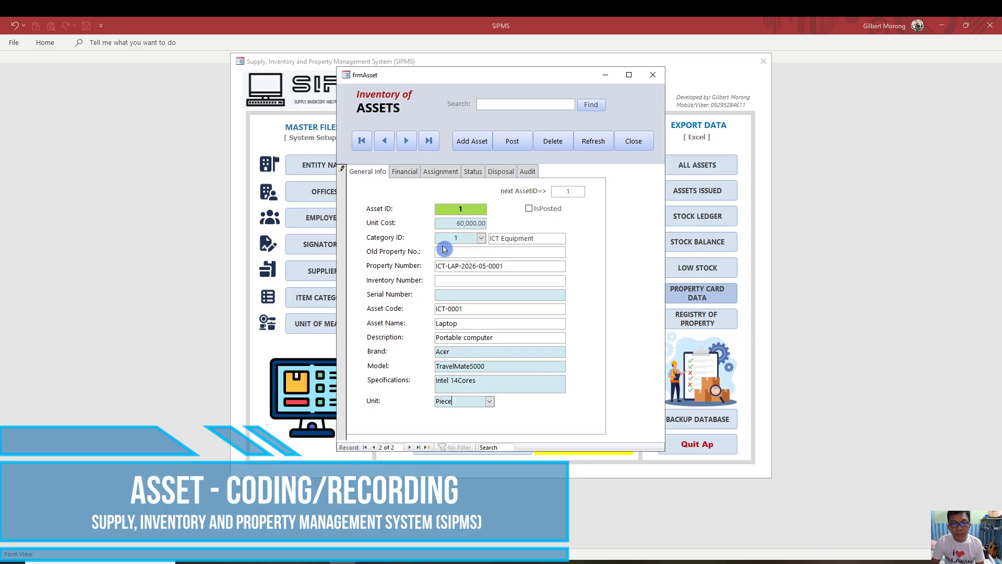
- Set the laptop's acquisition date to 05/04/2026 in its financial details
{"action": "left_click", "coordinate": [411, 173]}
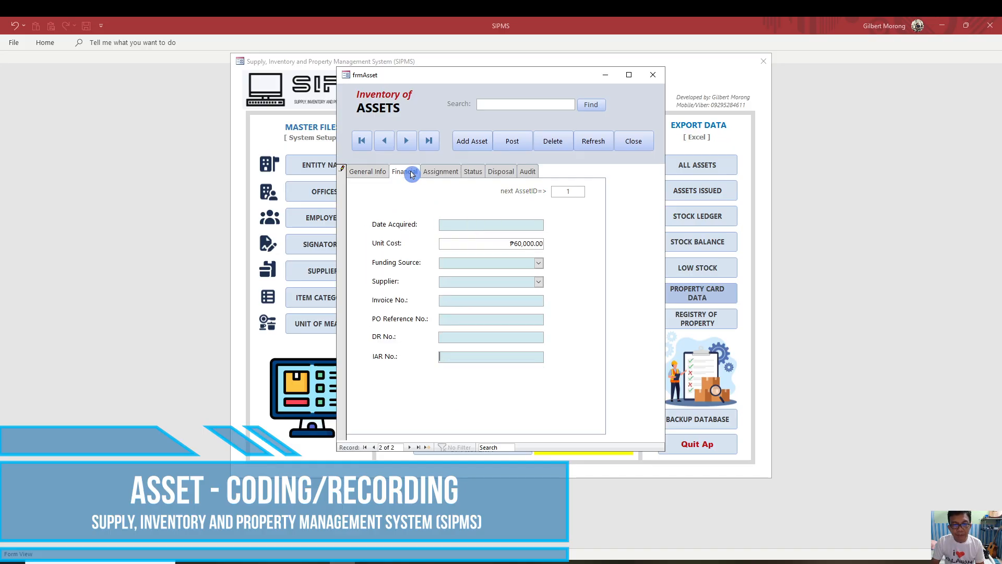
{"action": "left_click", "coordinate": [532, 226]}
{"action": "left_click", "coordinate": [550, 225]}
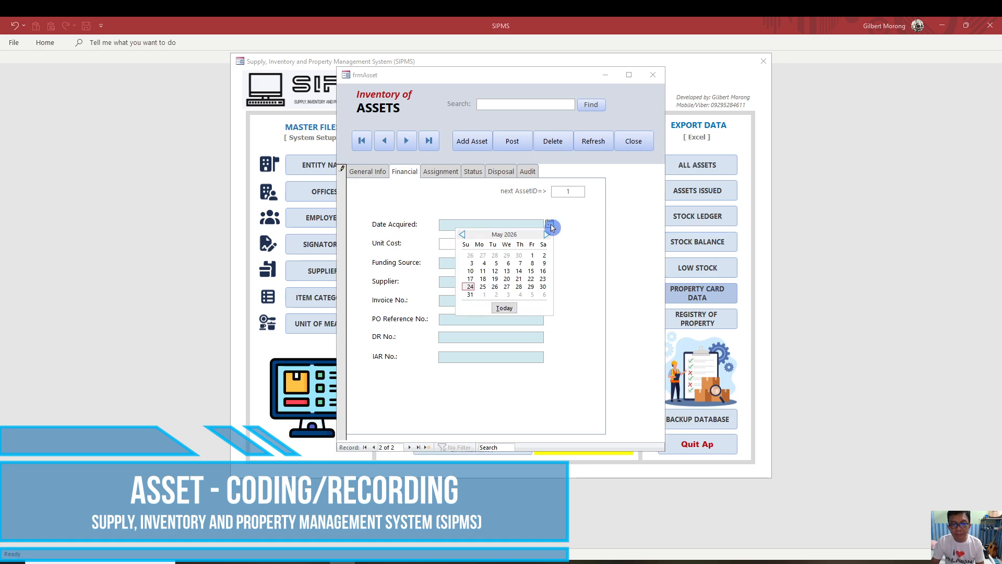
{"action": "left_click", "coordinate": [486, 265]}
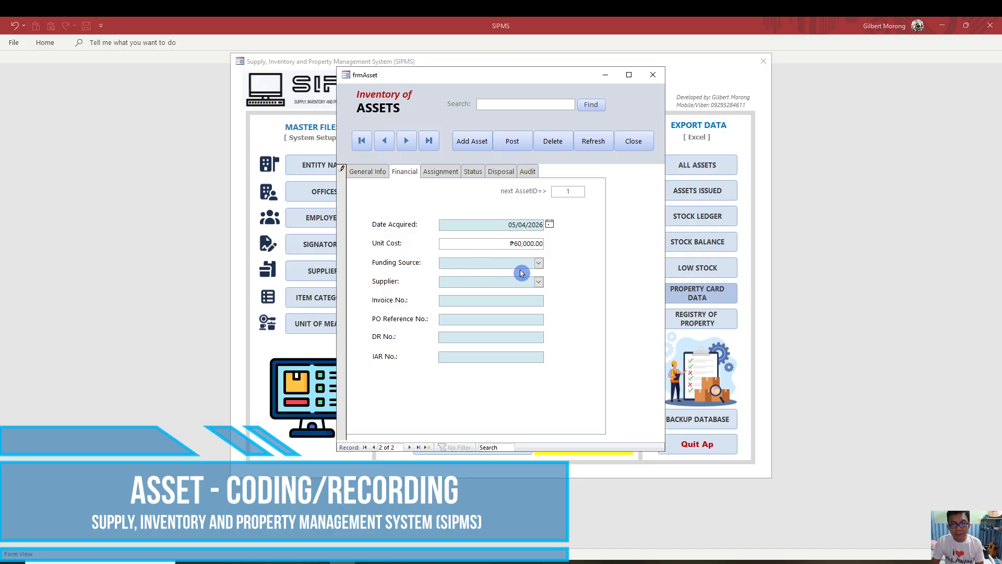
- Choose COFund as the laptop's funding source and ABC Enterprise as its supplier
{"action": "left_click", "coordinate": [539, 263]}
{"action": "left_click", "coordinate": [539, 264]}
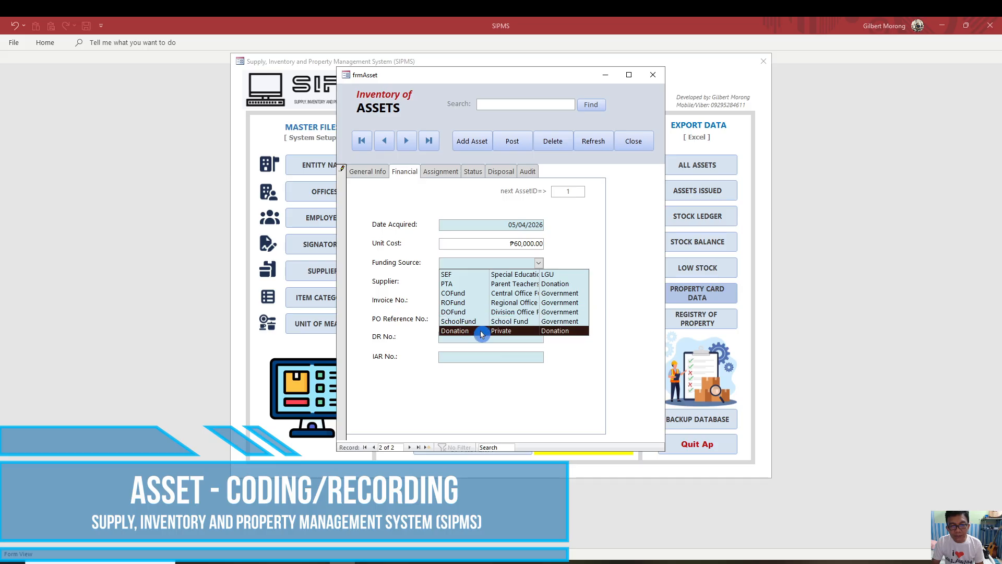
{"action": "left_click", "coordinate": [501, 298]}
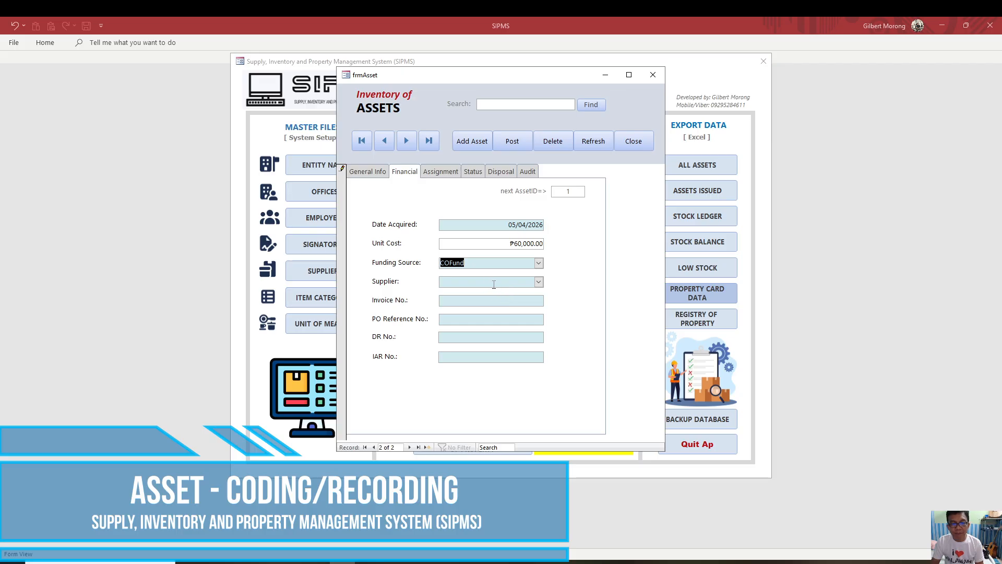
{"action": "left_click", "coordinate": [538, 286]}
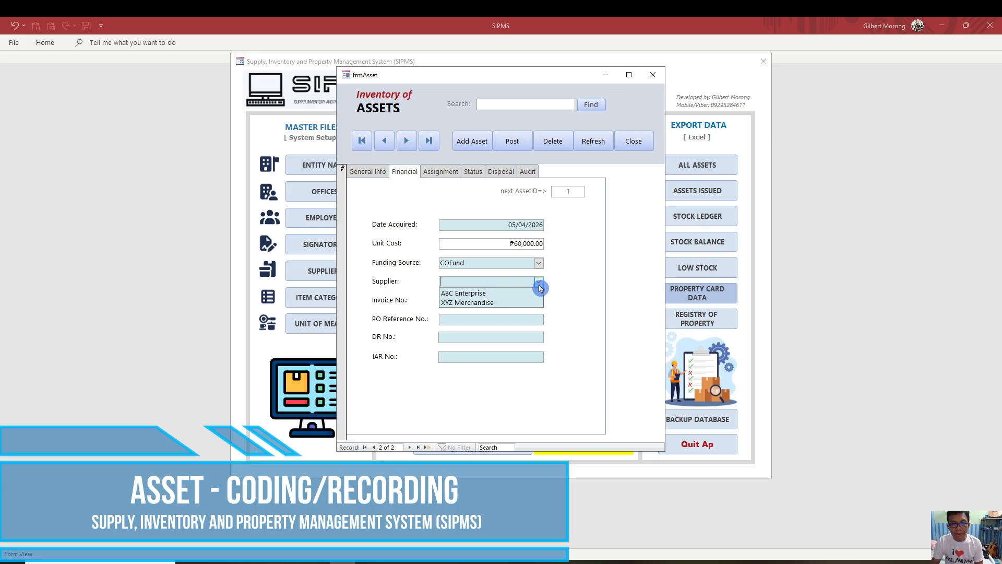
{"action": "left_click", "coordinate": [499, 295]}
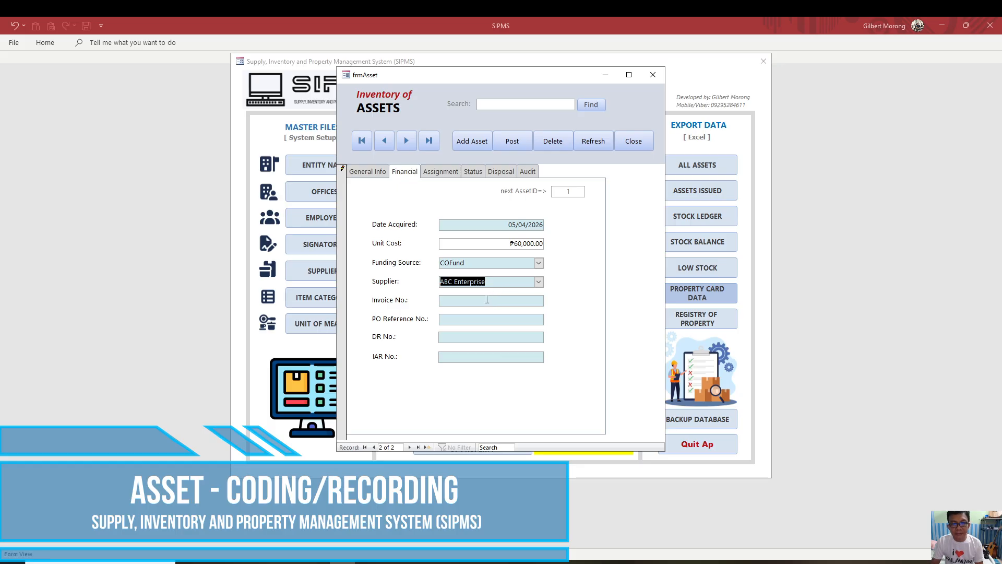
- Enter INV NO. 123 as the laptop's invoice number and fill in its purchase order reference number
{"action": "left_click", "coordinate": [487, 300]}
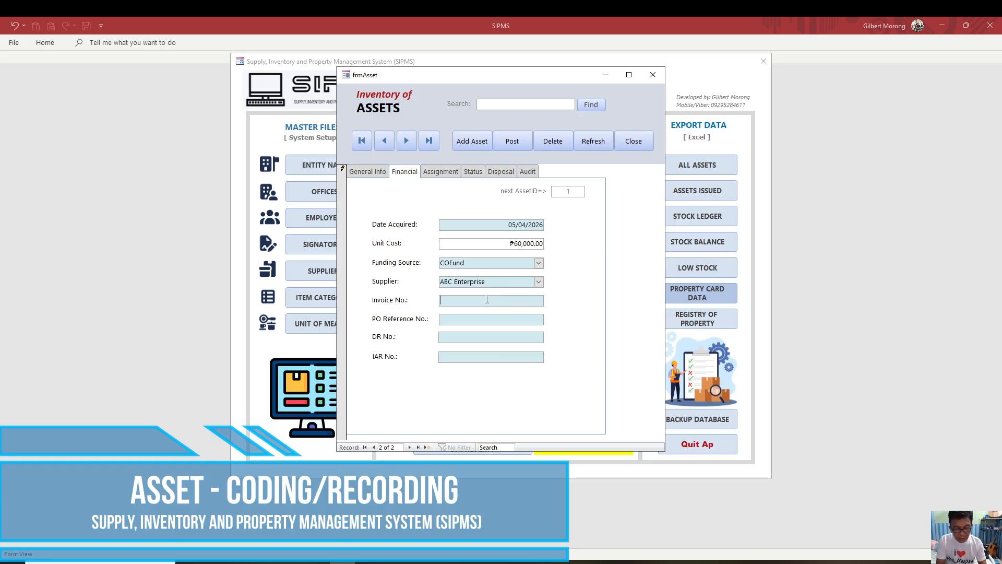
{"action": "type", "text": "In"}
{"action": "key", "text": "BackSpace"}
{"action": "type", "text": "NV "}
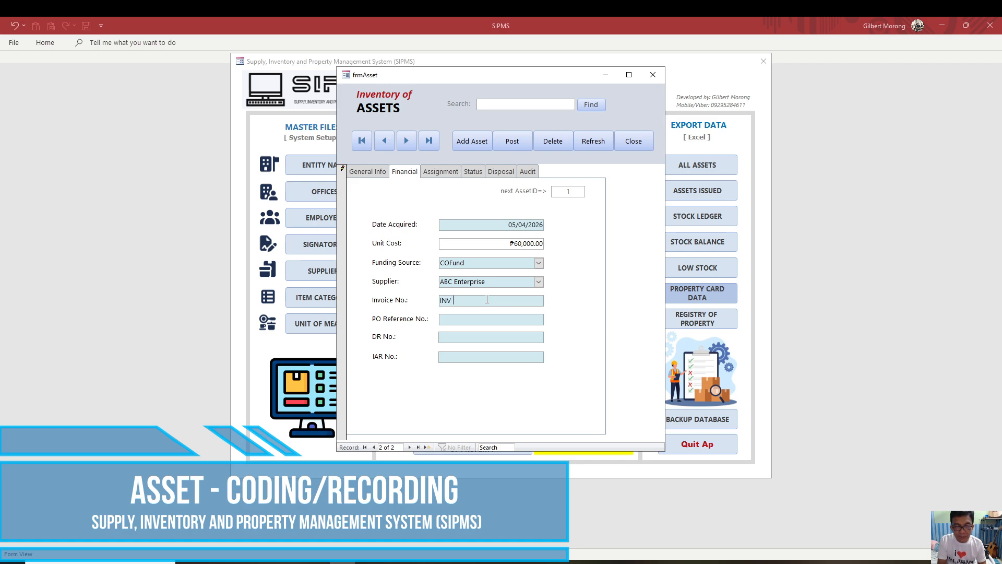
{"action": "type", "text": "NO. 123"}
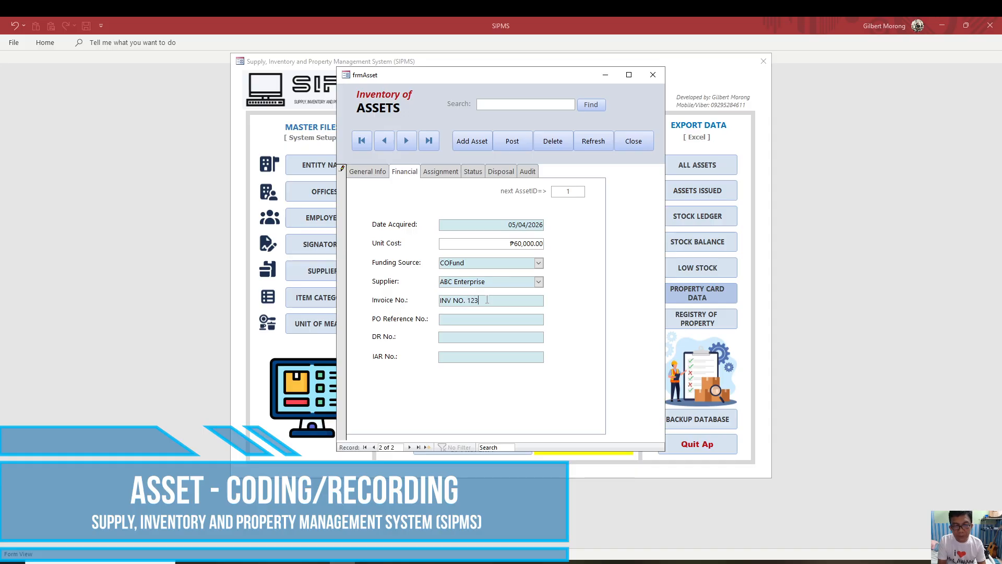
{"action": "left_click", "coordinate": [468, 321]}
{"action": "type", "text": "PO NO"}
{"action": "key", "text": "BackSpace"}
{"action": "type", "text": "o. 123"}
- Enter DR No. 123 as the laptop's DR number and IAR No. 123 as its IAR number
{"action": "left_click", "coordinate": [475, 337]}
{"action": "type", "text": "DR"}
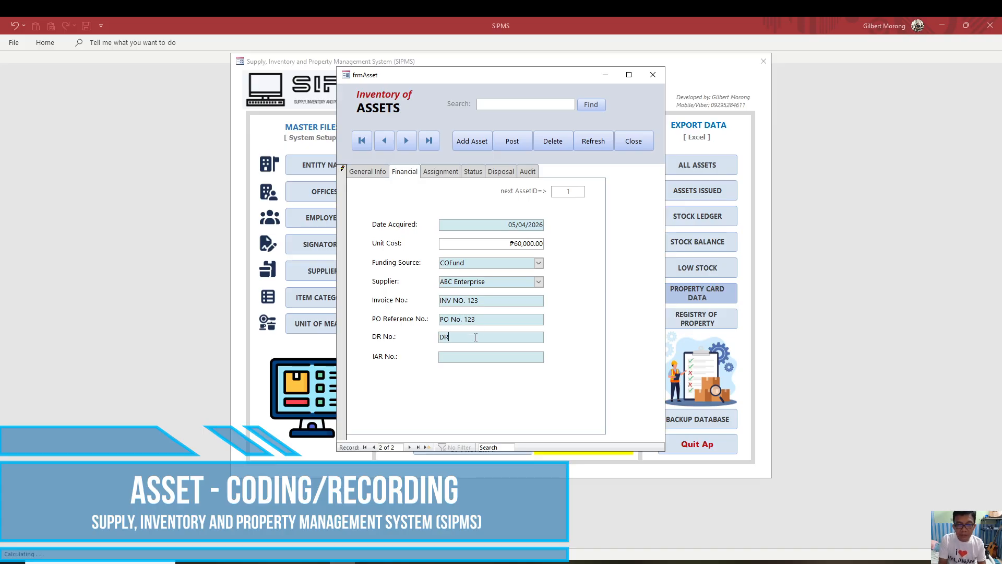
{"action": "type", "text": " NO."}
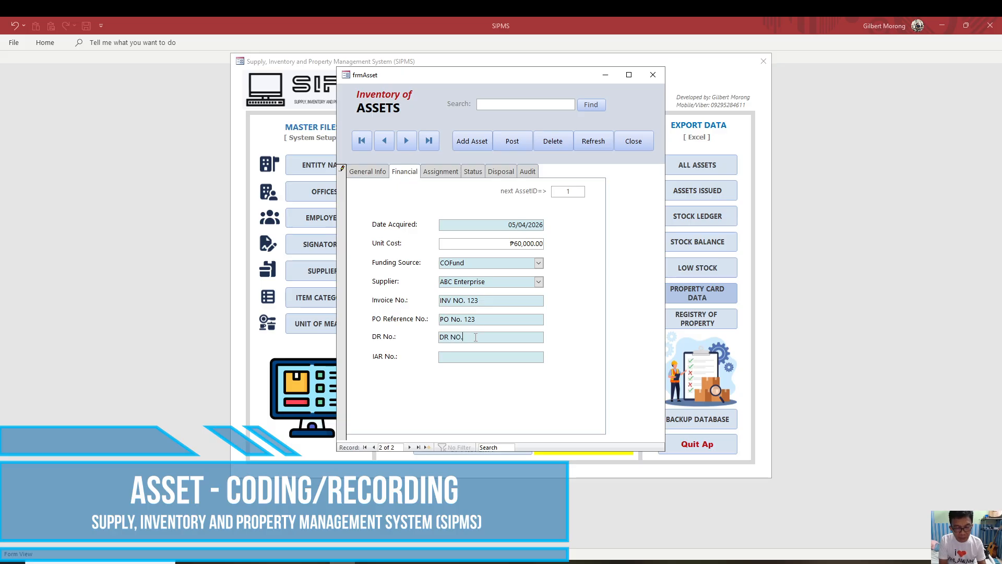
{"action": "key", "text": "BackSpace"}
{"action": "key", "text": "BackSpace"}
{"action": "type", "text": "o. 123"}
{"action": "left_click", "coordinate": [463, 357]}
{"action": "type", "text": "IA"}
{"action": "key", "text": "BackSpace"}
{"action": "key", "text": "BackSpace"}
{"action": "type", "text": "IAR No. 1"}
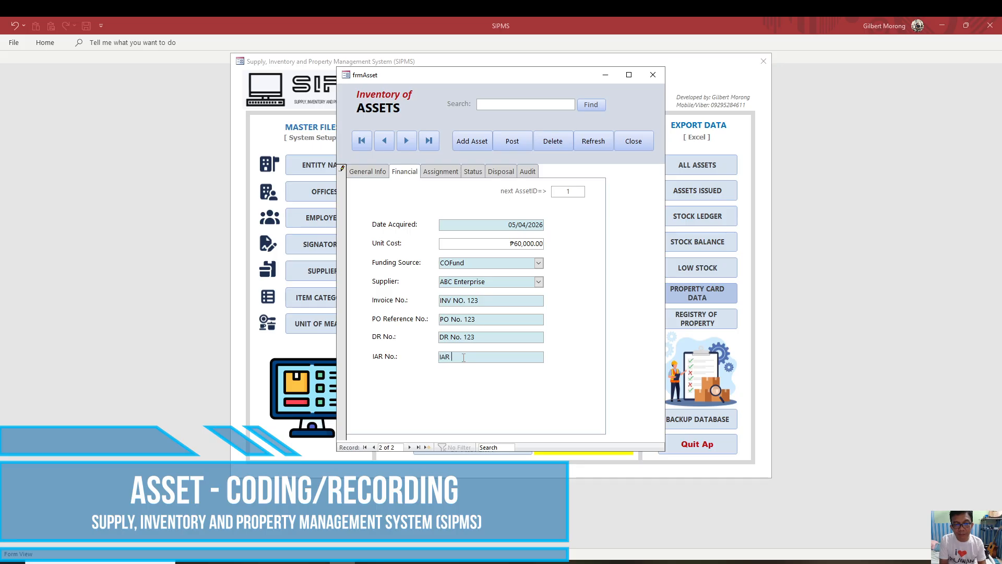
{"action": "type", "text": "23"}
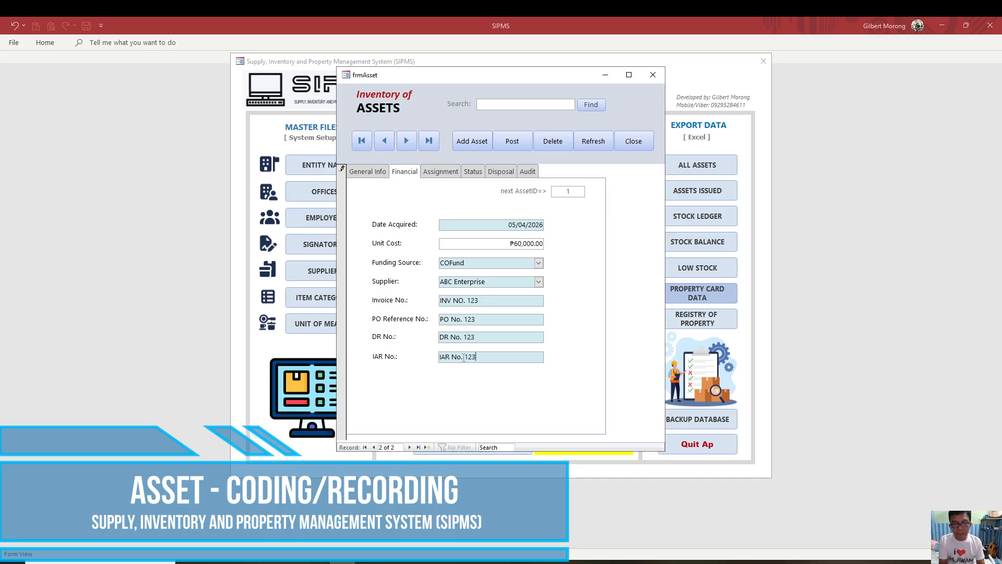
{"action": "left_click", "coordinate": [500, 300]}
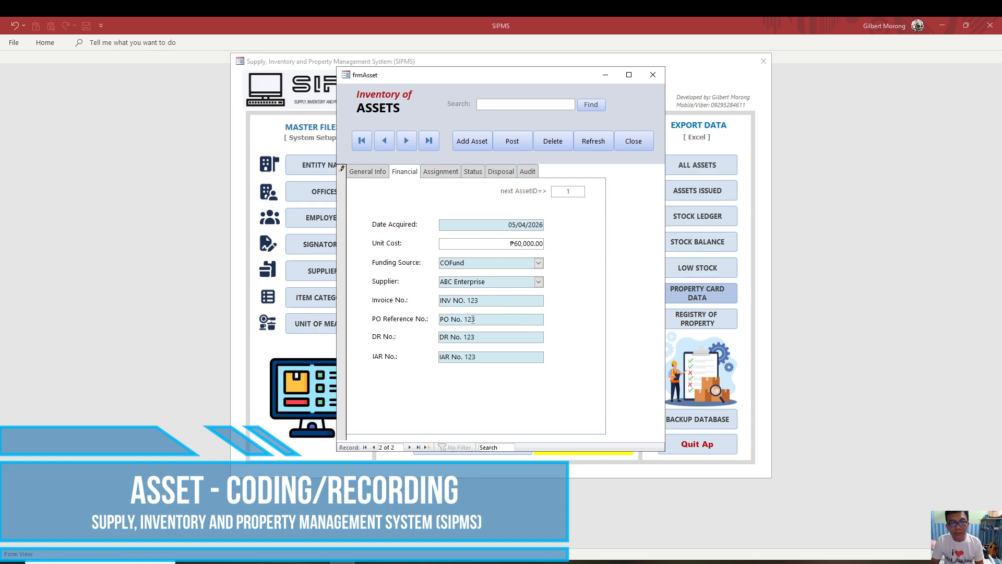
- Set the laptop's status to Available and its condition to New in its status details
{"action": "left_click", "coordinate": [447, 173]}
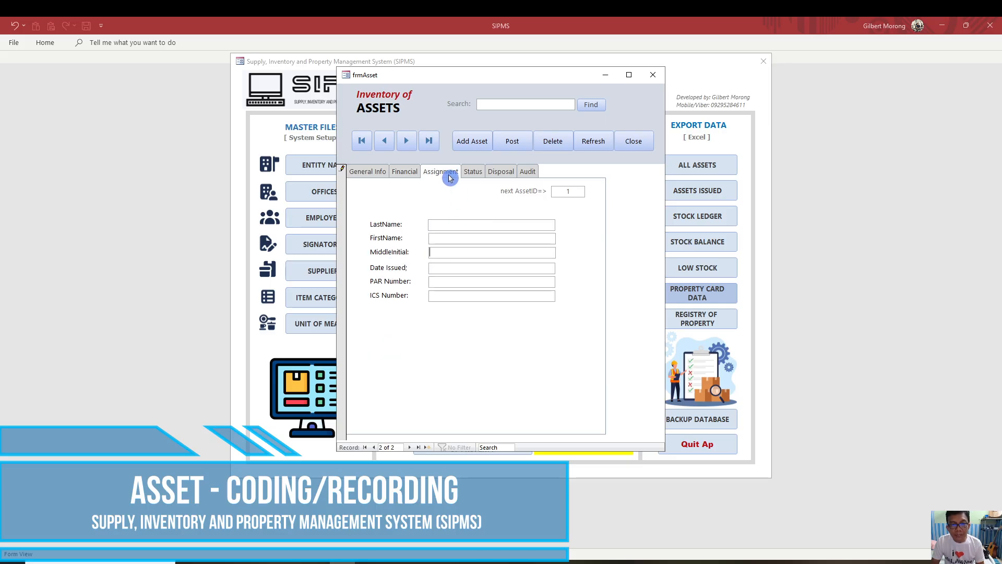
{"action": "left_click", "coordinate": [557, 232]}
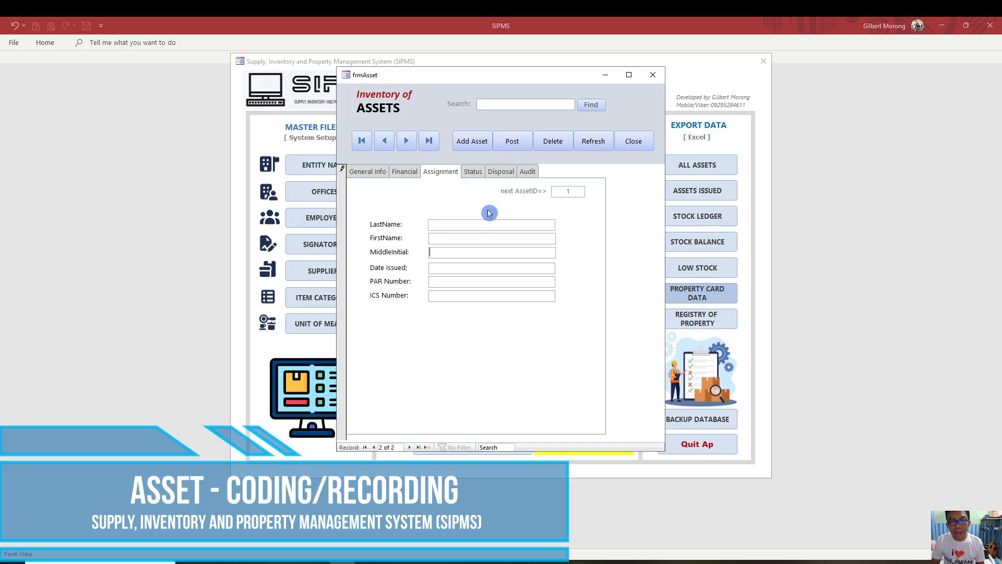
{"action": "left_click", "coordinate": [477, 177]}
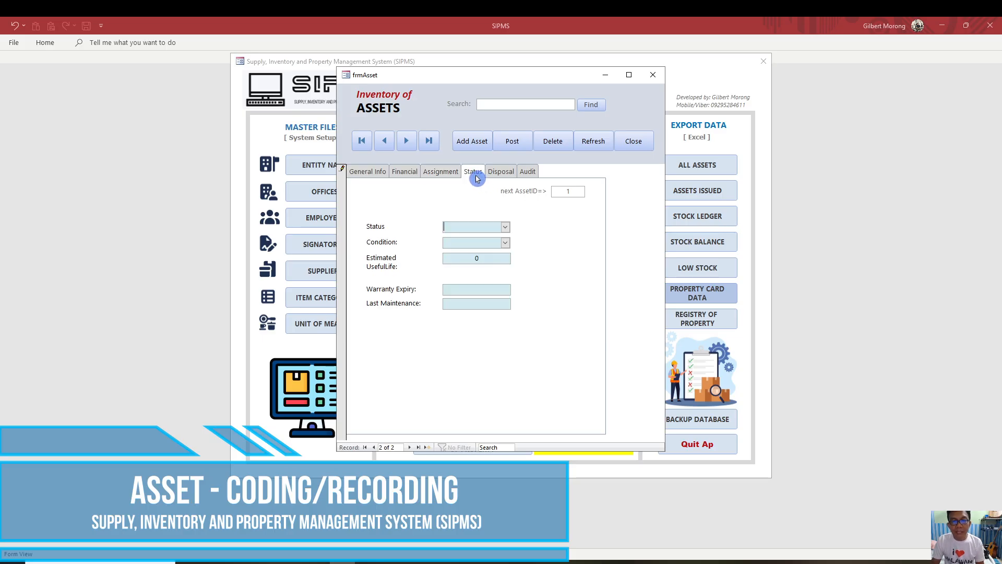
{"action": "left_click", "coordinate": [505, 227]}
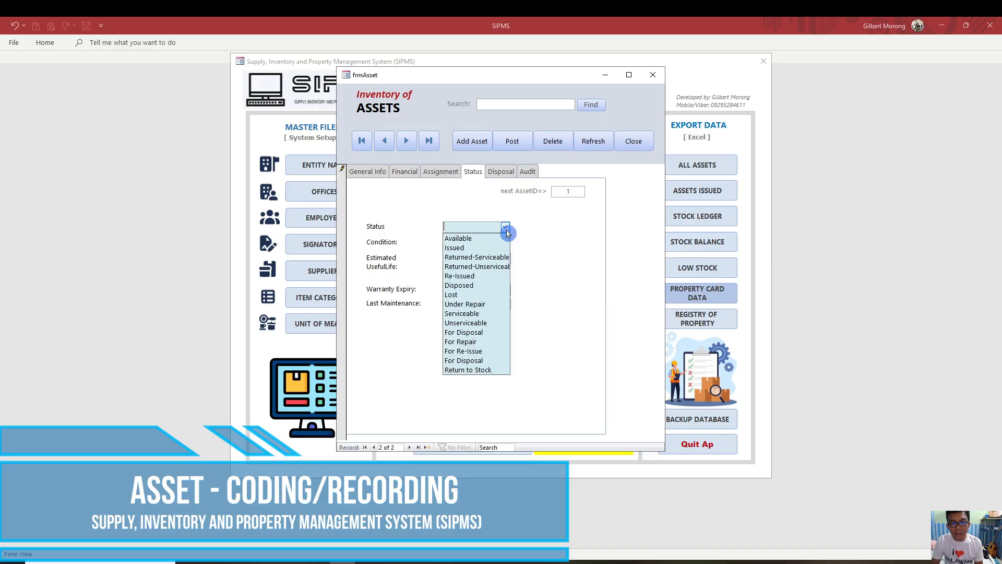
{"action": "left_click", "coordinate": [479, 239]}
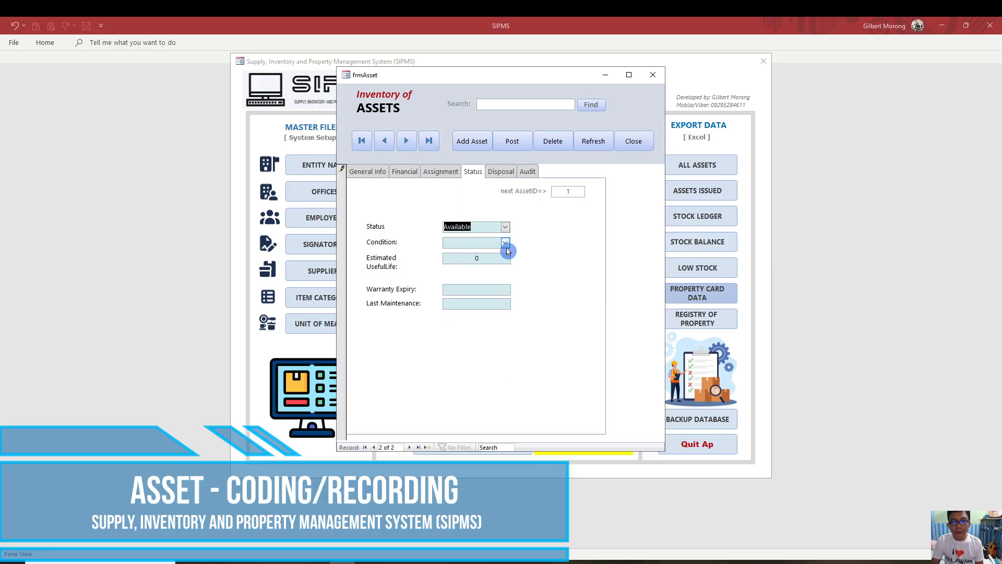
{"action": "left_click", "coordinate": [506, 246]}
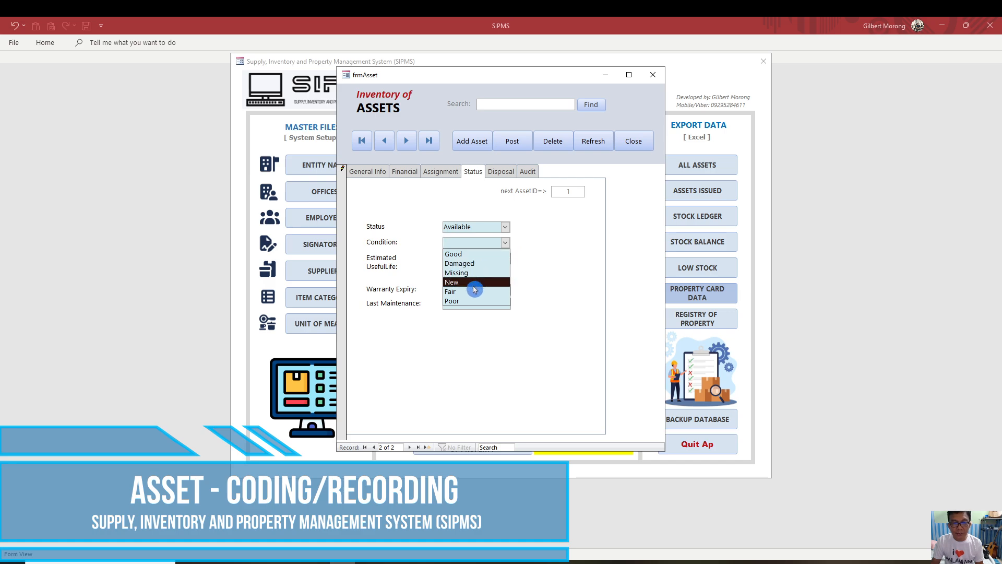
{"action": "left_click", "coordinate": [451, 282]}
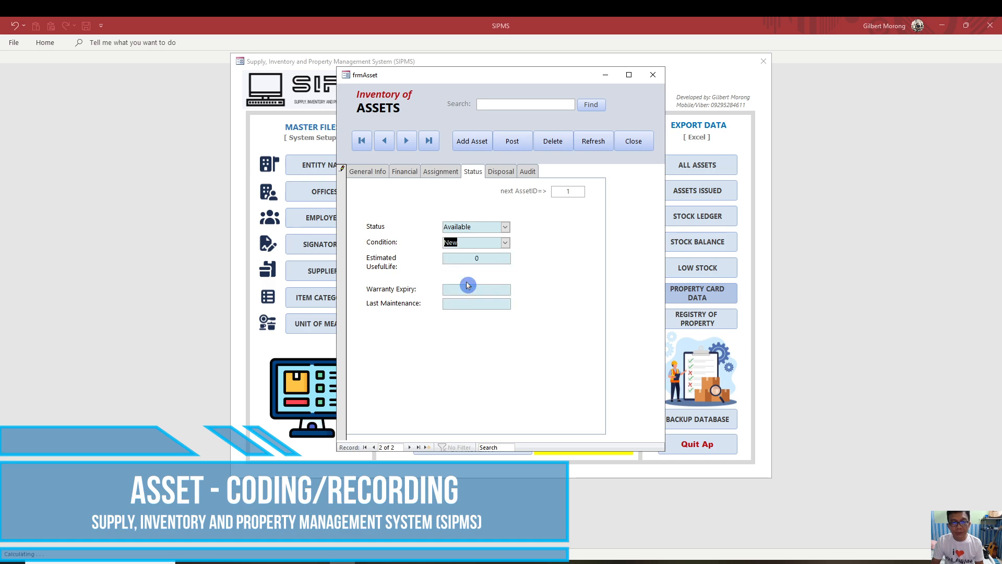
- Set the laptop's estimated useful life to 5 and its warranty expiry to 05/04/2029
{"action": "left_click", "coordinate": [472, 259]}
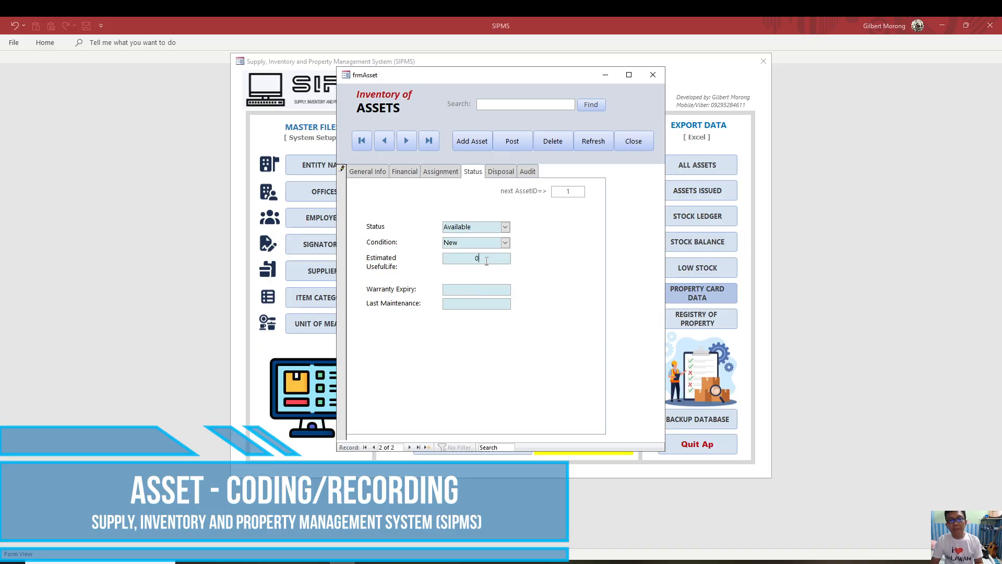
{"action": "left_click", "coordinate": [526, 277]}
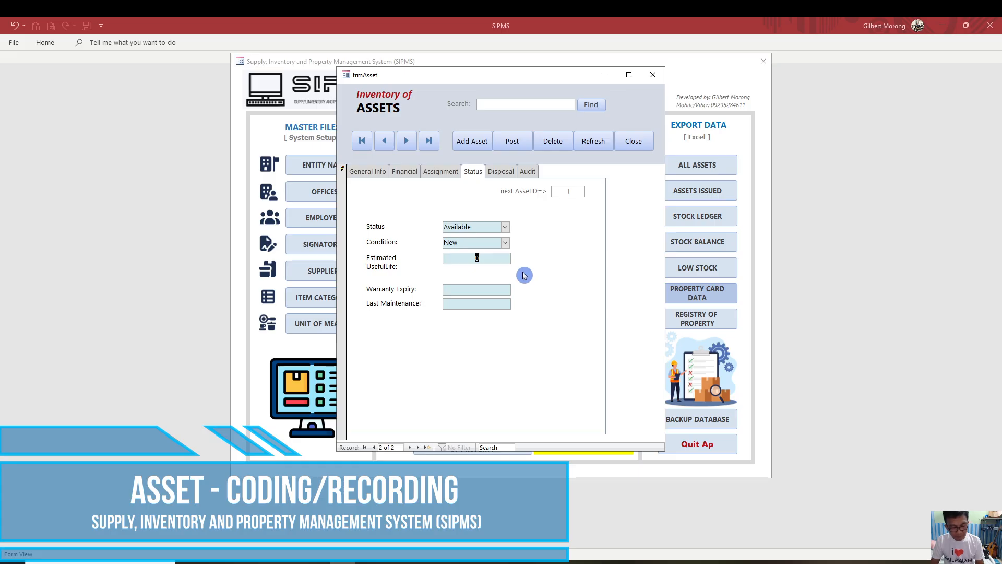
{"action": "type", "text": "5"}
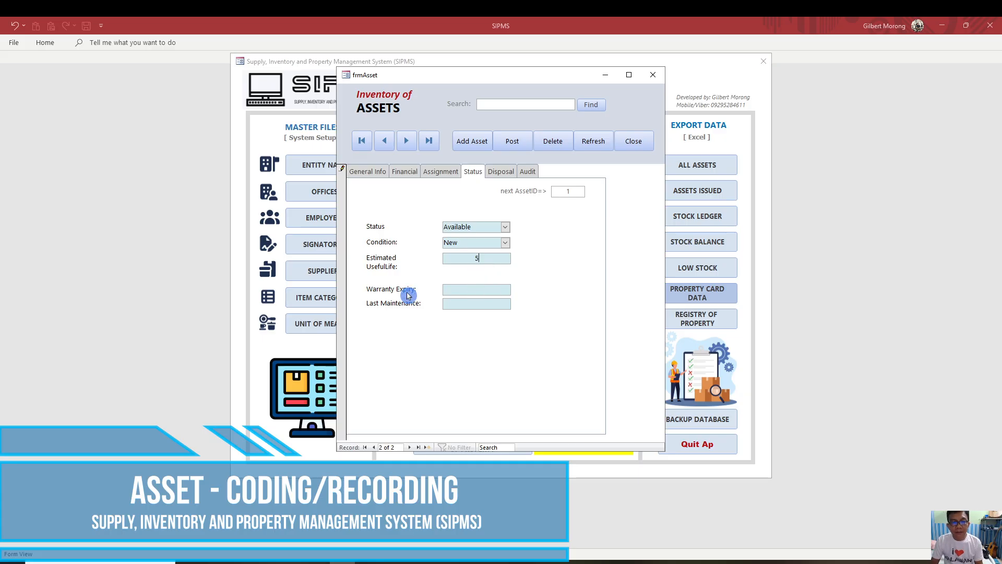
{"action": "left_click", "coordinate": [471, 296]}
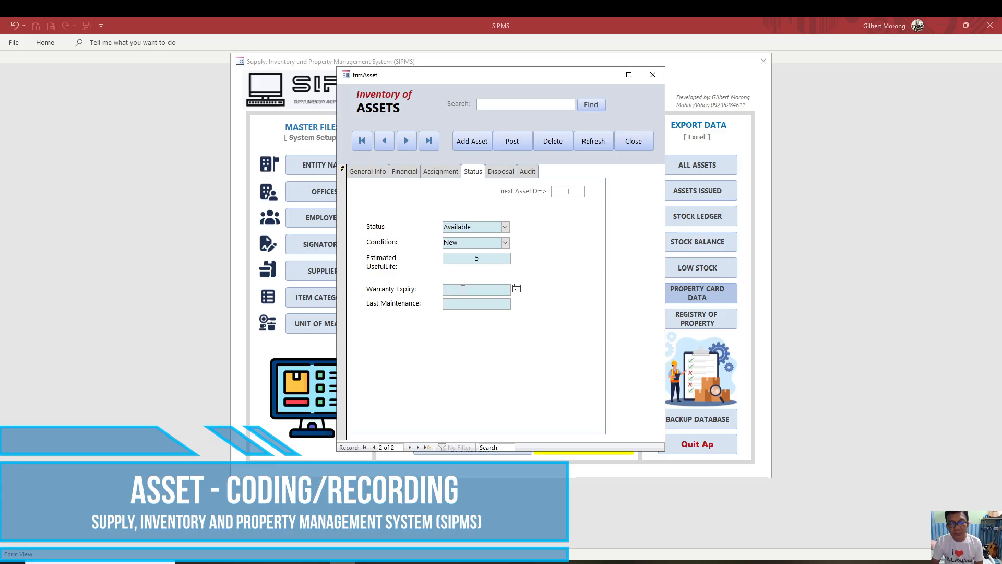
{"action": "type", "text": "/4/29"}
{"action": "left_click", "coordinate": [485, 308]}
{"action": "left_click", "coordinate": [490, 300]}
{"action": "left_click", "coordinate": [490, 290]}
{"action": "left_click", "coordinate": [491, 303]}
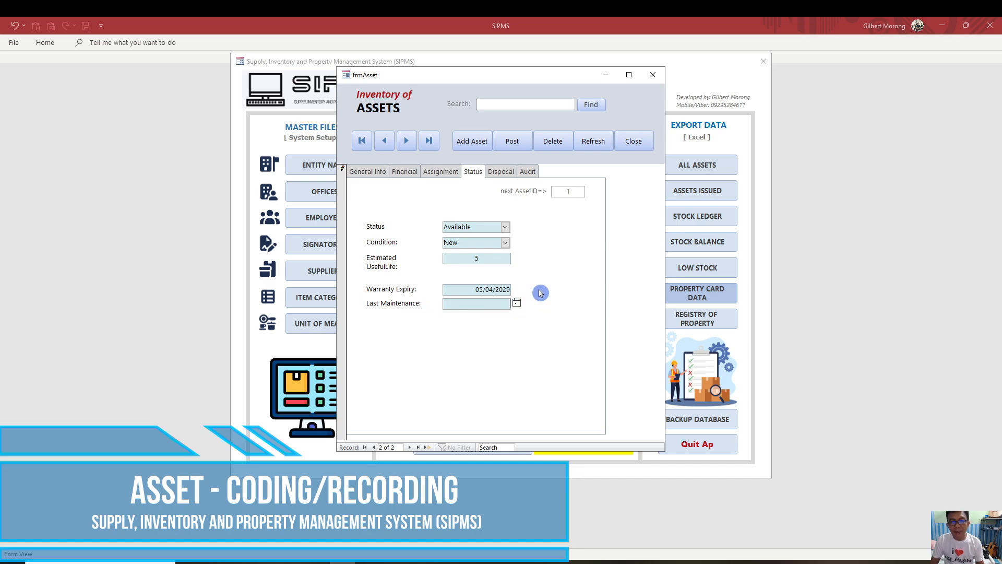
- Examine the laptop's disposal fields, including the selectable disposal types, and its audit details
{"action": "left_click", "coordinate": [502, 172]}
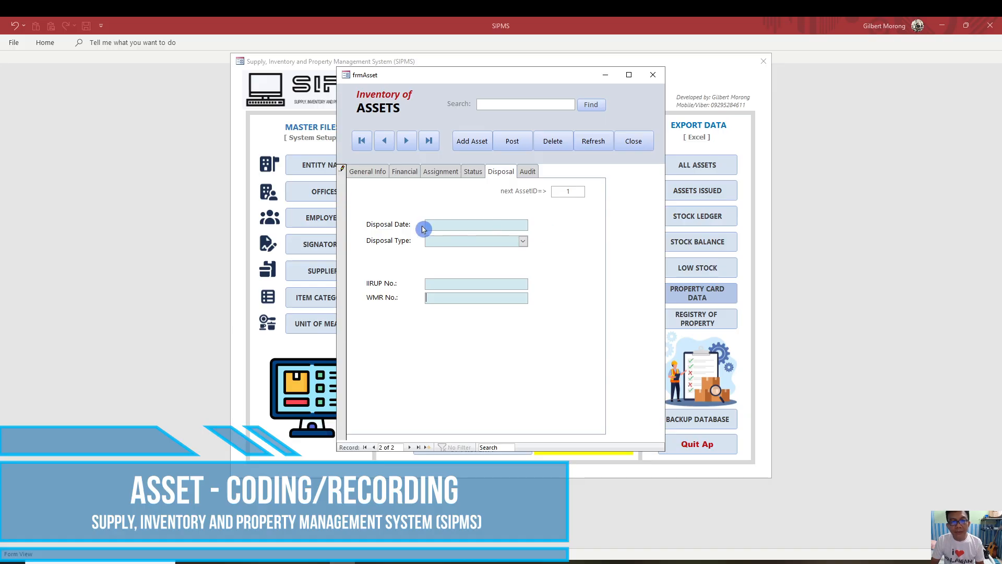
{"action": "left_click", "coordinate": [476, 225]}
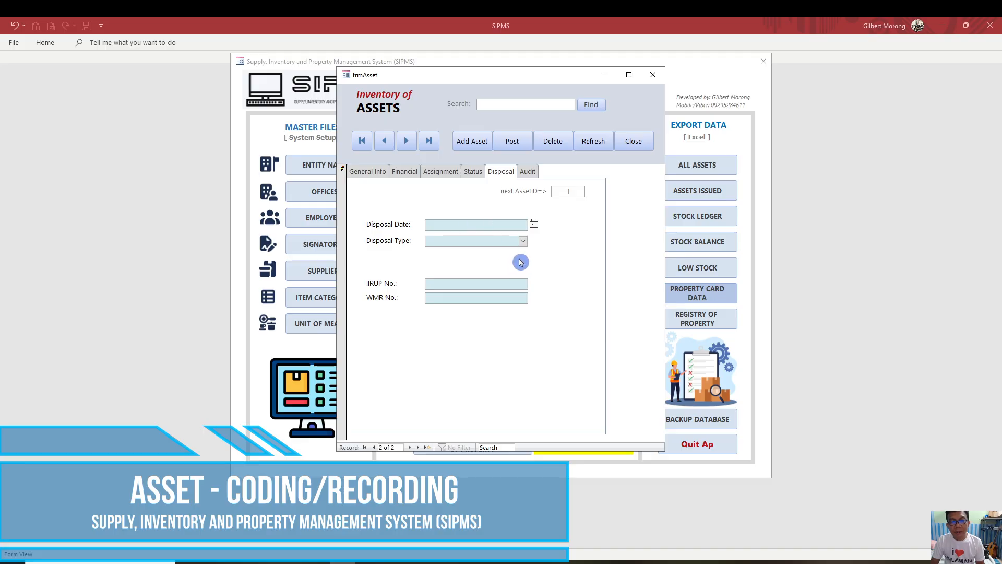
{"action": "left_click", "coordinate": [523, 241]}
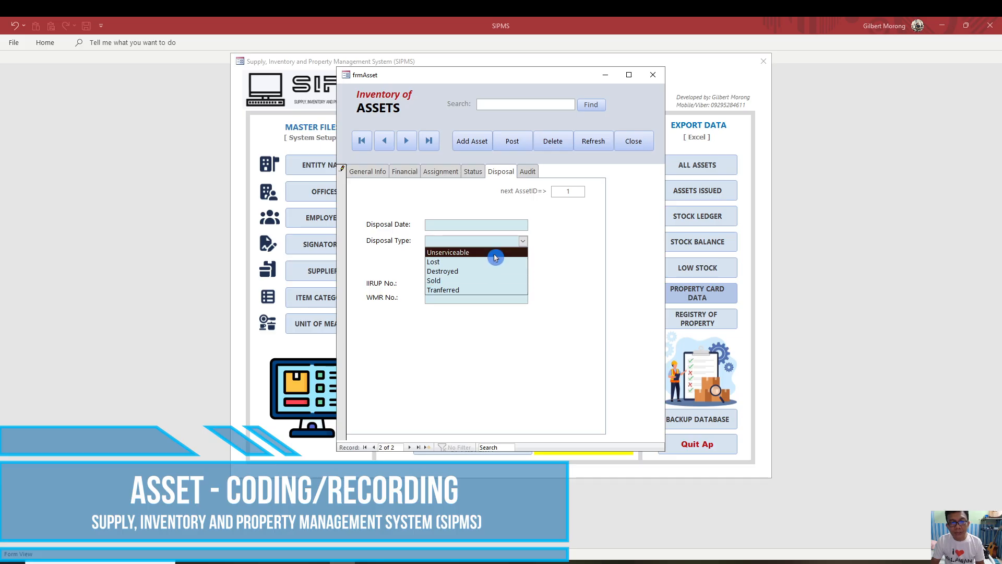
{"action": "left_click", "coordinate": [554, 248]}
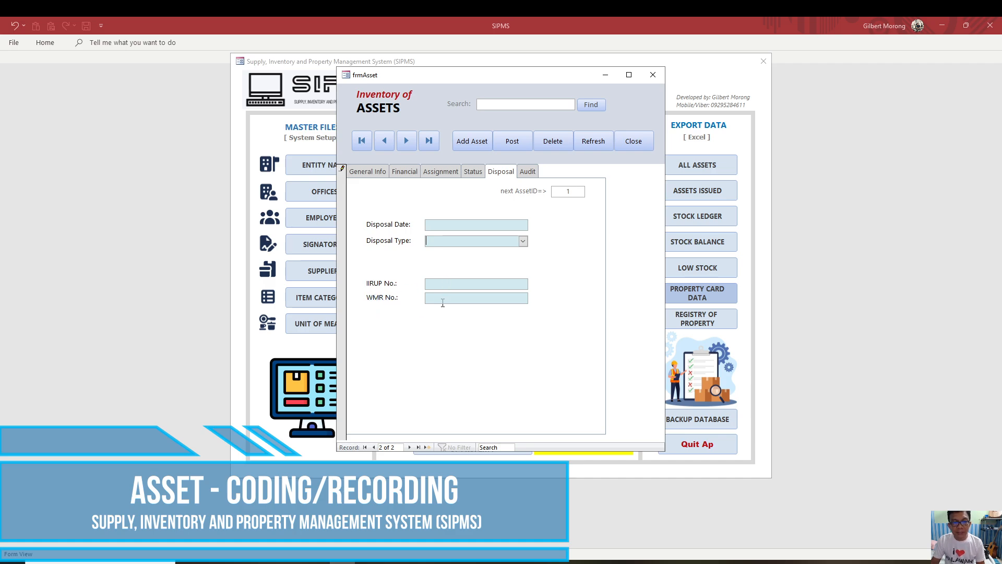
{"action": "left_click", "coordinate": [485, 296]}
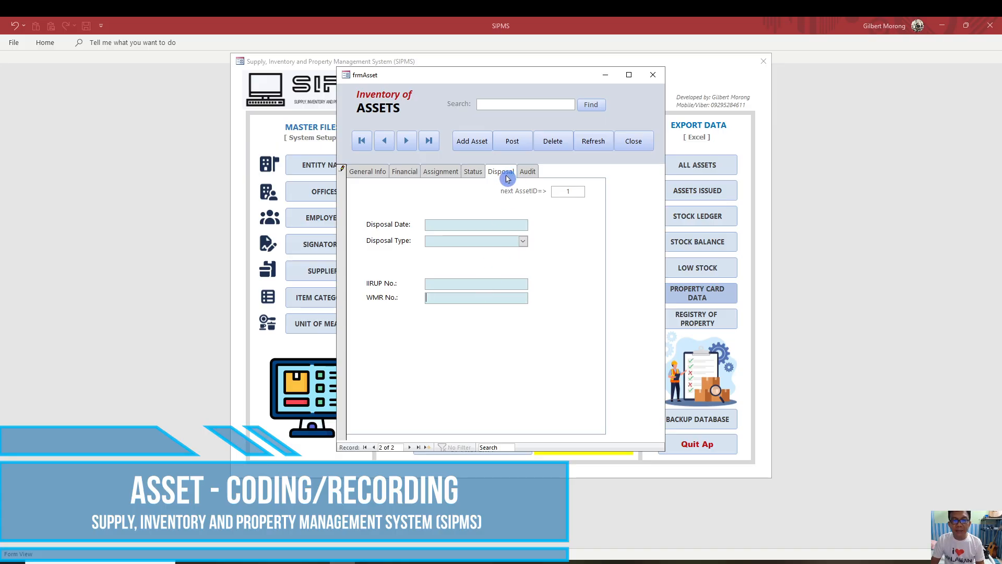
{"action": "left_click", "coordinate": [452, 284]}
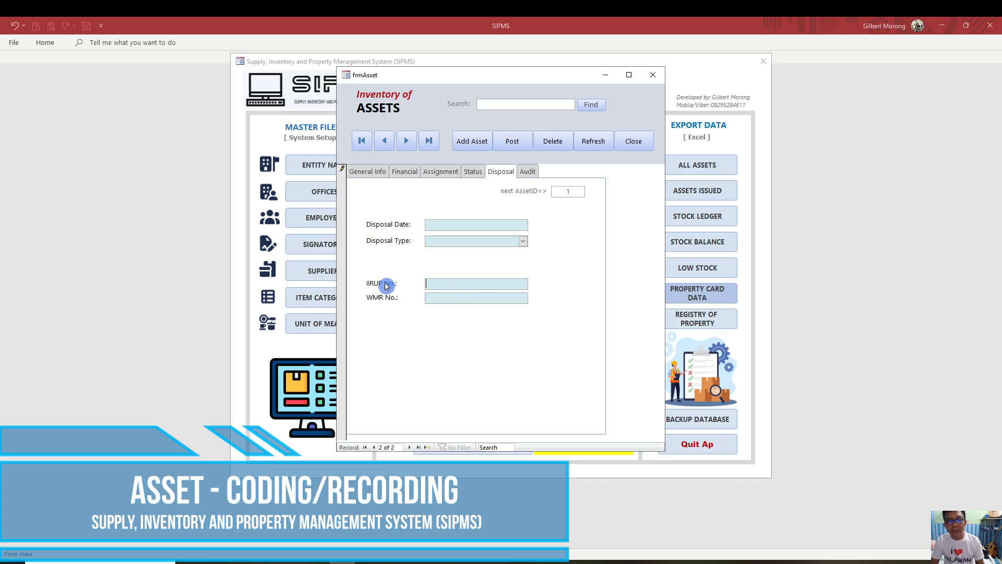
{"action": "left_click", "coordinate": [389, 297]}
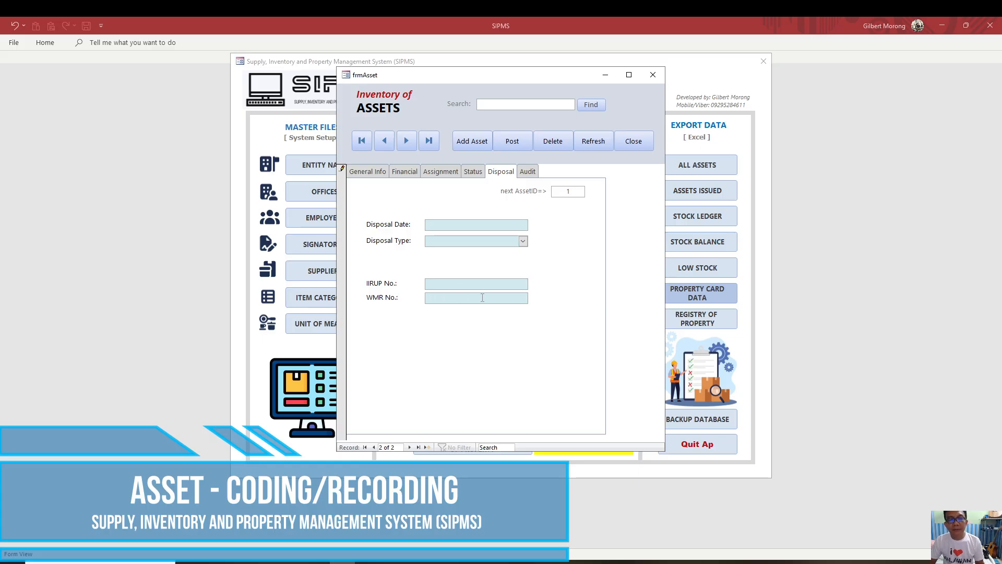
{"action": "left_click", "coordinate": [527, 171]}
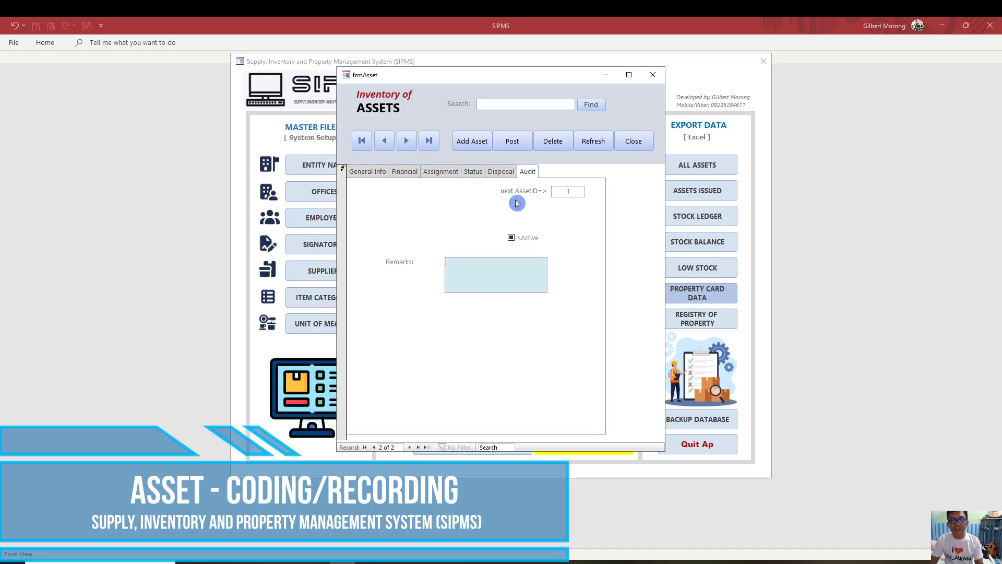
- Review the laptop's general, financial and assignment details, including the inventory number and issuance fields
{"action": "left_click", "coordinate": [374, 174]}
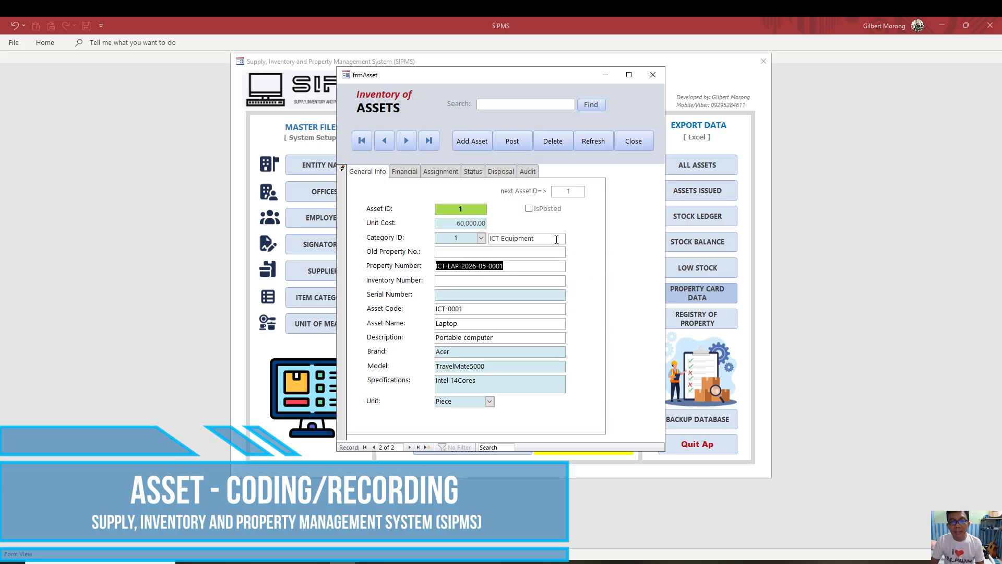
{"action": "left_click", "coordinate": [528, 280]}
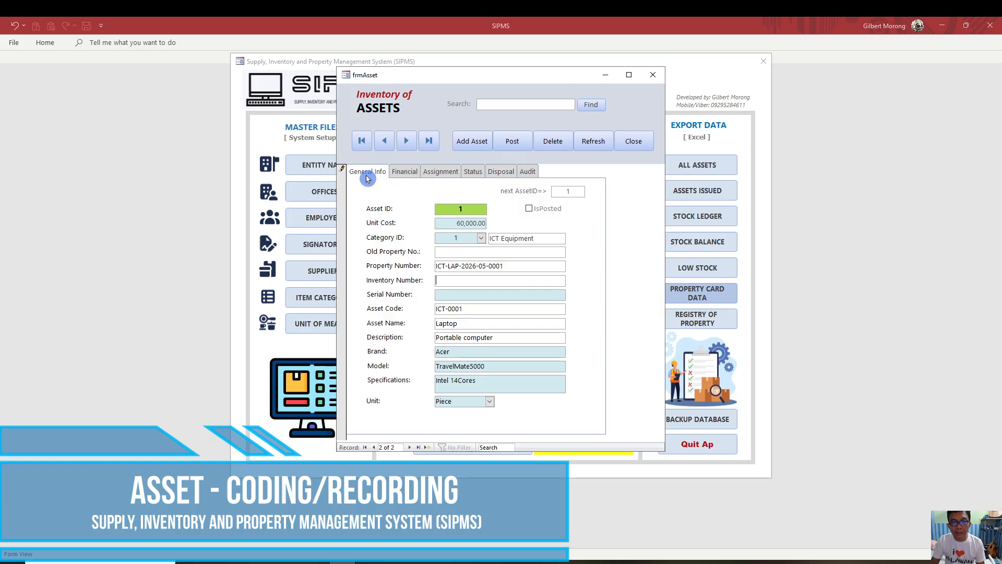
{"action": "left_click", "coordinate": [408, 175]}
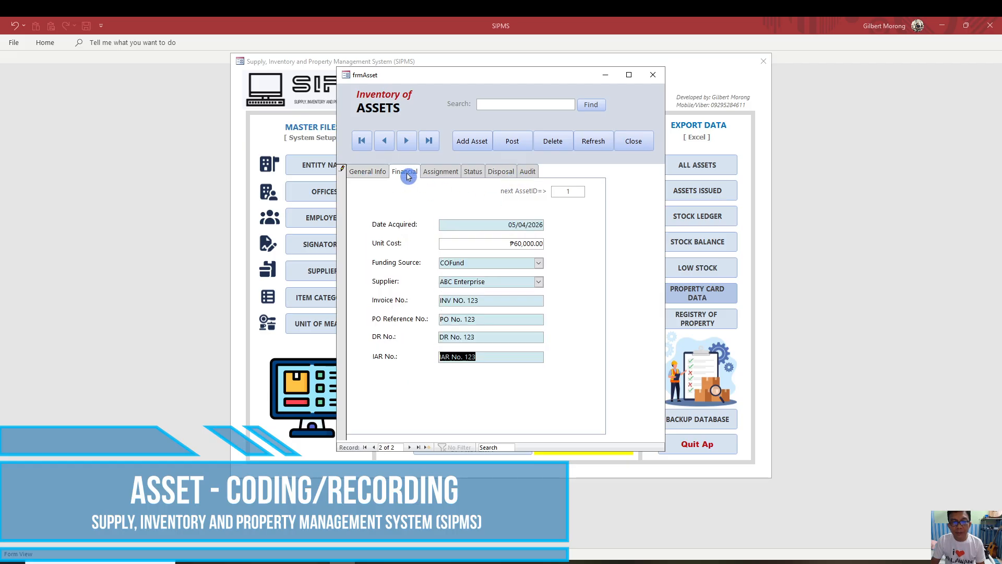
{"action": "left_click", "coordinate": [441, 178]}
{"action": "left_click", "coordinate": [407, 279]}
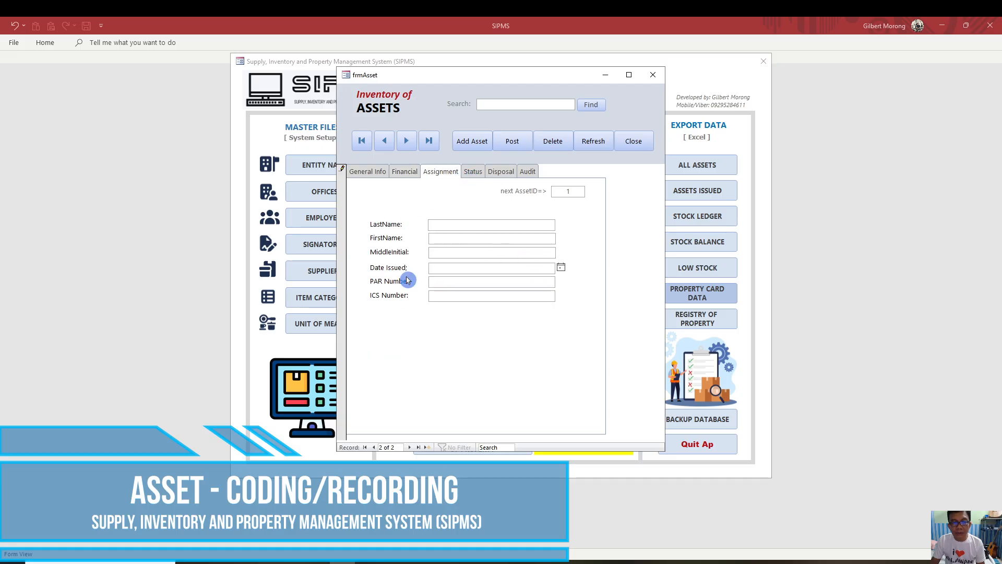
{"action": "left_click", "coordinate": [499, 261]}
{"action": "left_click", "coordinate": [509, 292]}
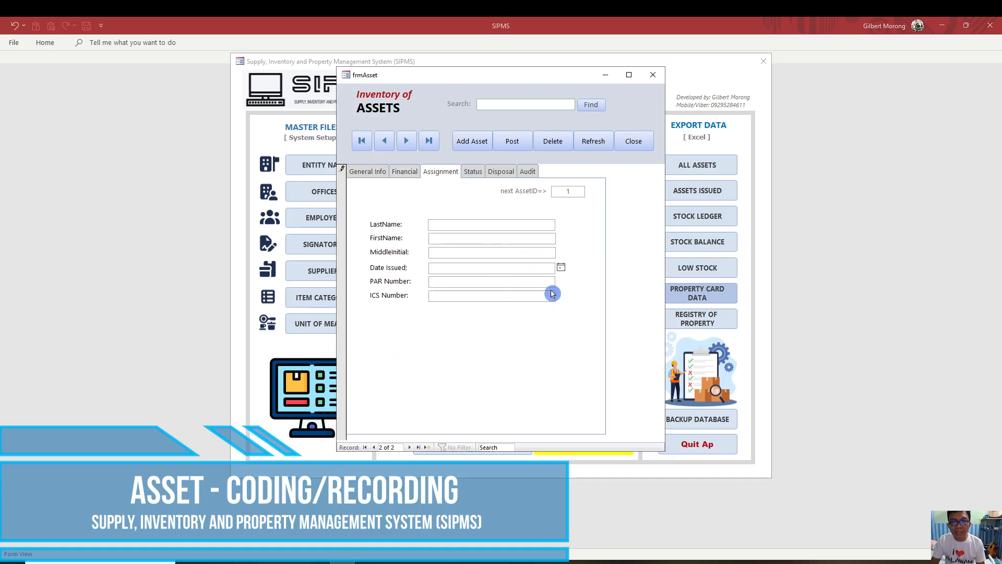
{"action": "left_click", "coordinate": [541, 266]}
{"action": "left_click", "coordinate": [464, 248]}
{"action": "left_click", "coordinate": [470, 262]}
- Examine the laptop's status details and the selectable status options alongside its assignment fields
{"action": "left_click", "coordinate": [477, 175]}
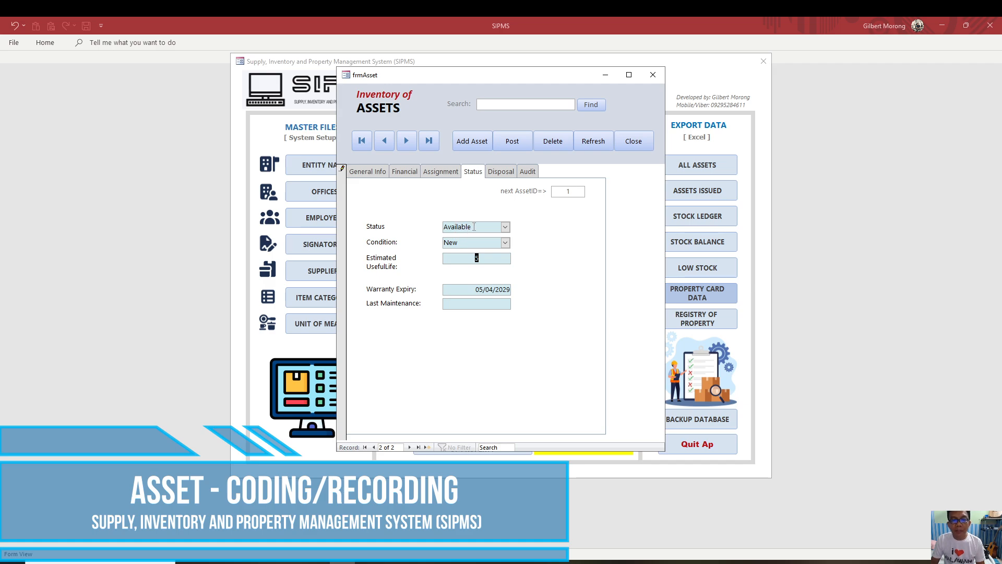
{"action": "left_click", "coordinate": [505, 230]}
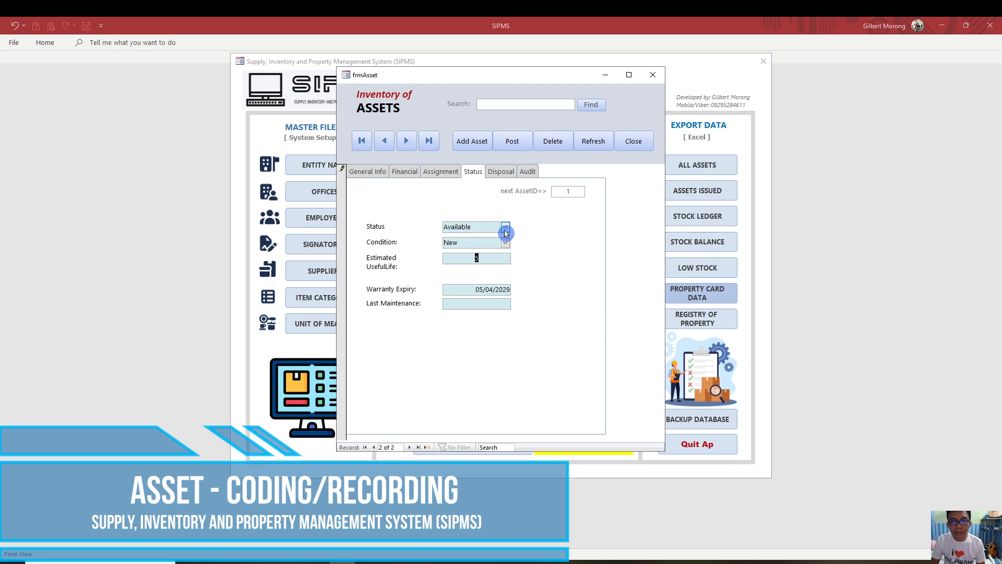
{"action": "left_click", "coordinate": [506, 230]}
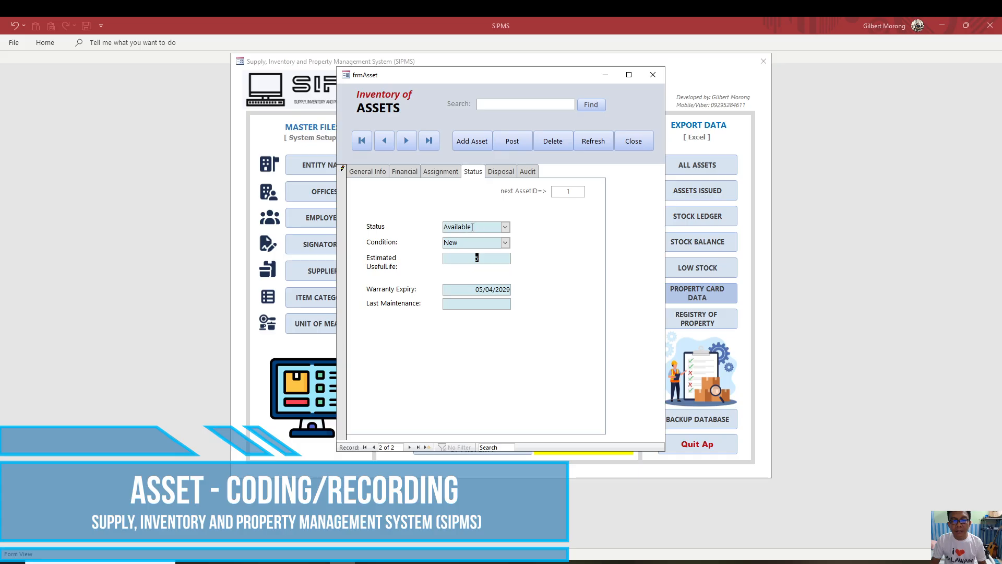
{"action": "left_click", "coordinate": [443, 172]}
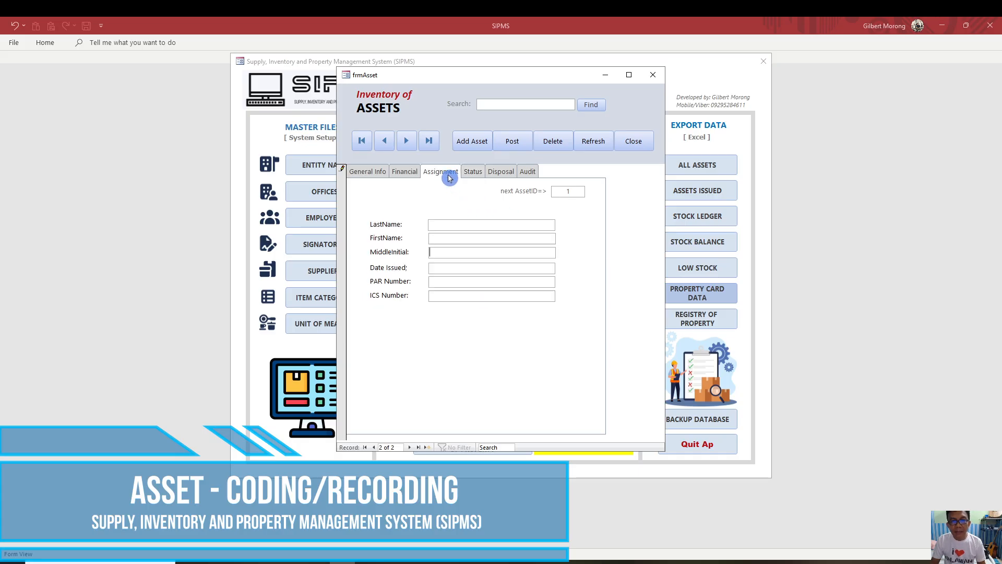
{"action": "left_click", "coordinate": [479, 180]}
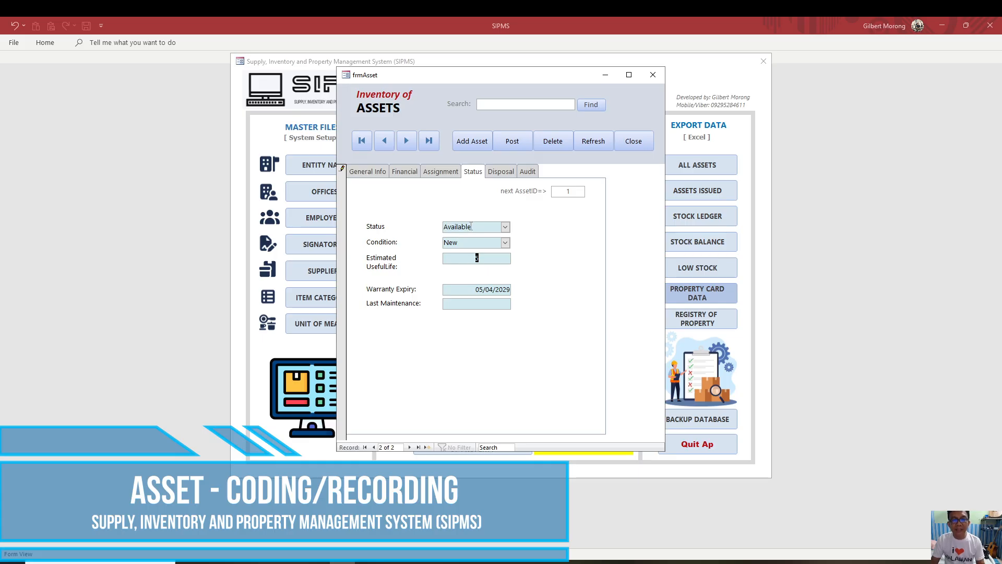
{"action": "left_click", "coordinate": [504, 227]}
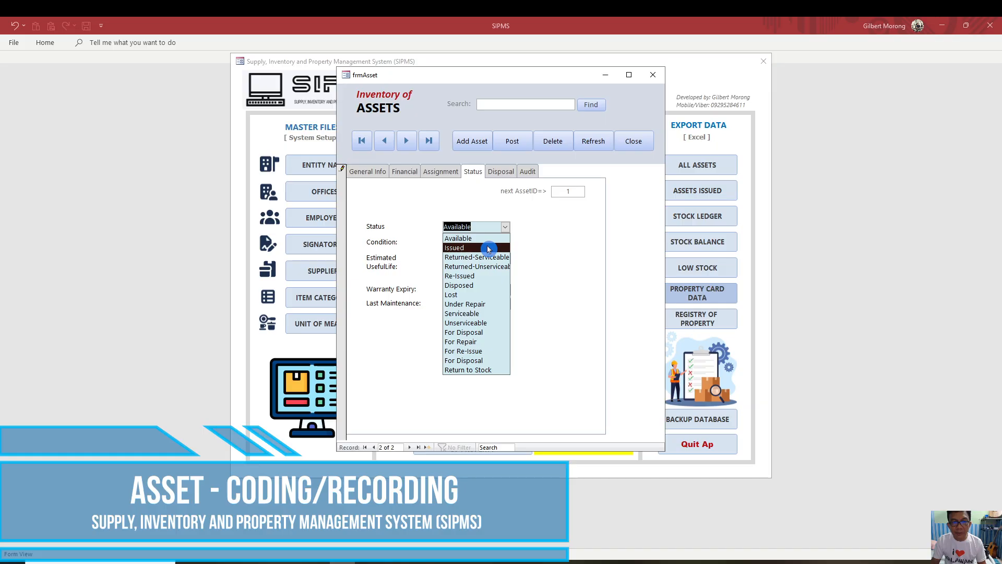
{"action": "left_click", "coordinate": [503, 219]}
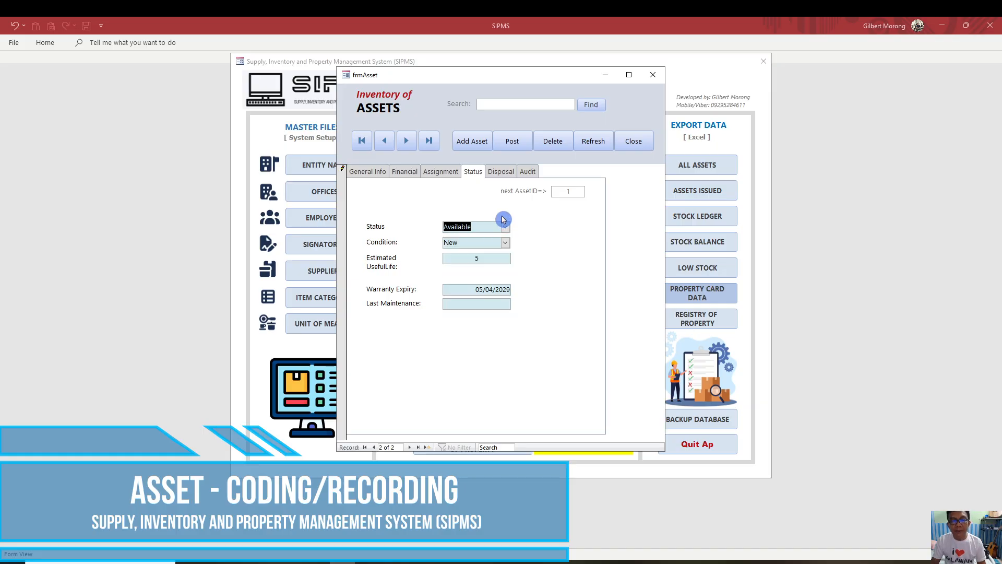
{"action": "left_click", "coordinate": [488, 230]}
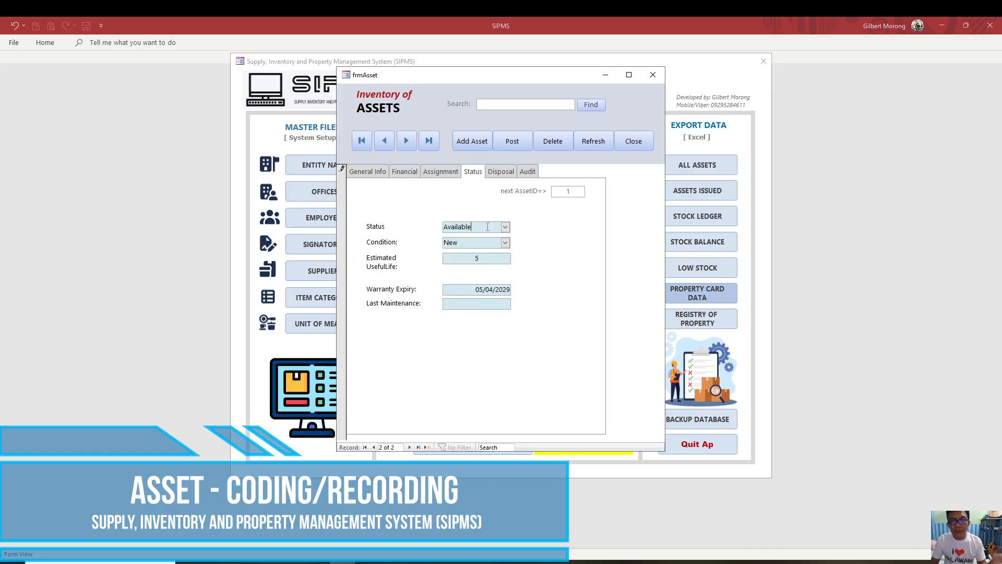
{"action": "left_click", "coordinate": [441, 171]}
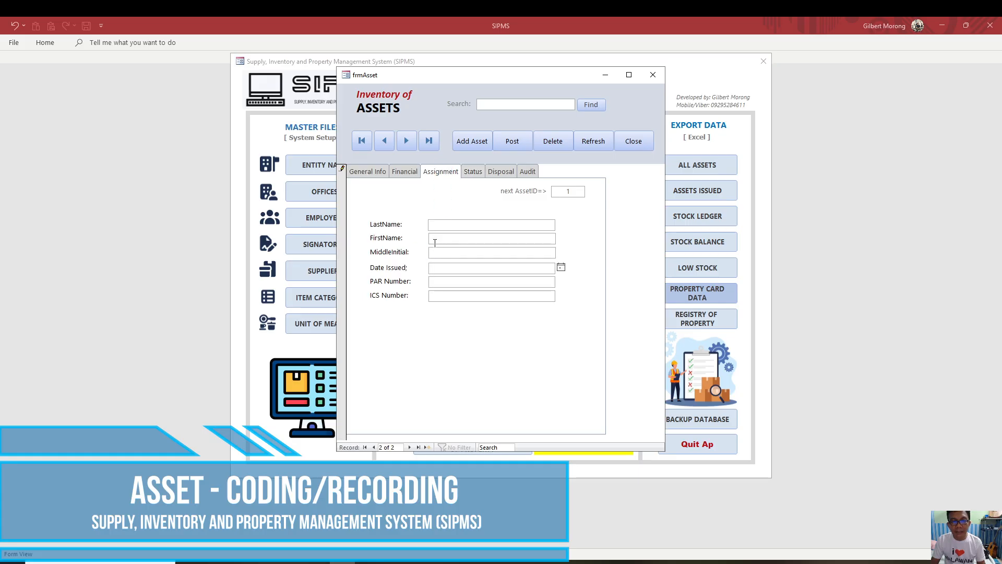
{"action": "left_click", "coordinate": [472, 172]}
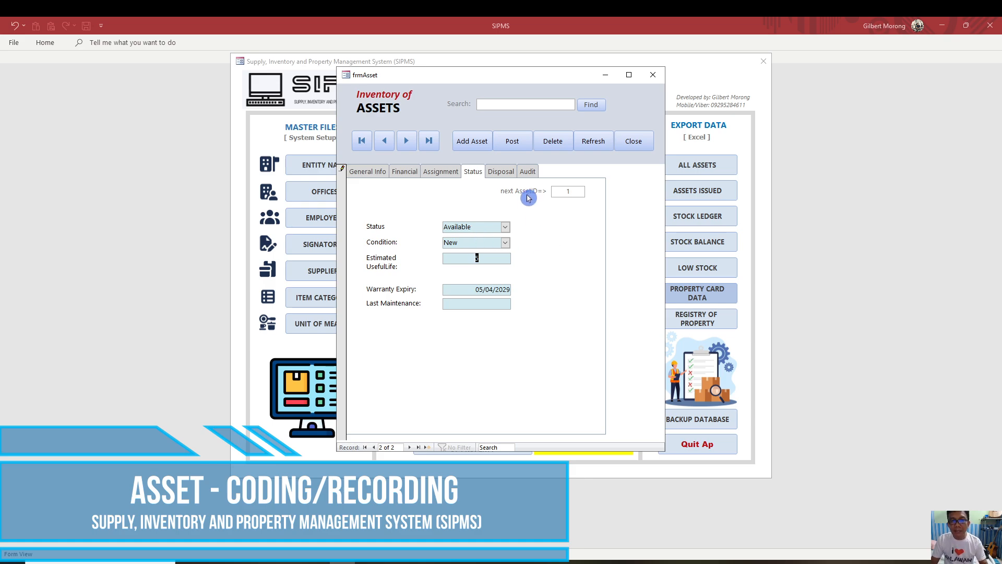
- Post the laptop's asset record, then close and reopen the asset inventory form
{"action": "left_click", "coordinate": [502, 173]}
{"action": "left_click", "coordinate": [367, 172]}
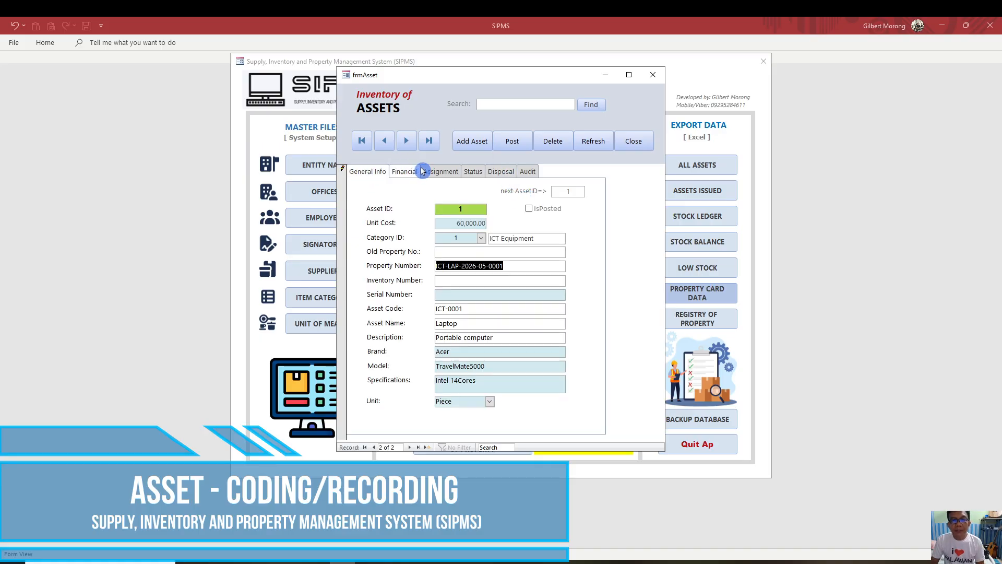
{"action": "left_click", "coordinate": [512, 146]}
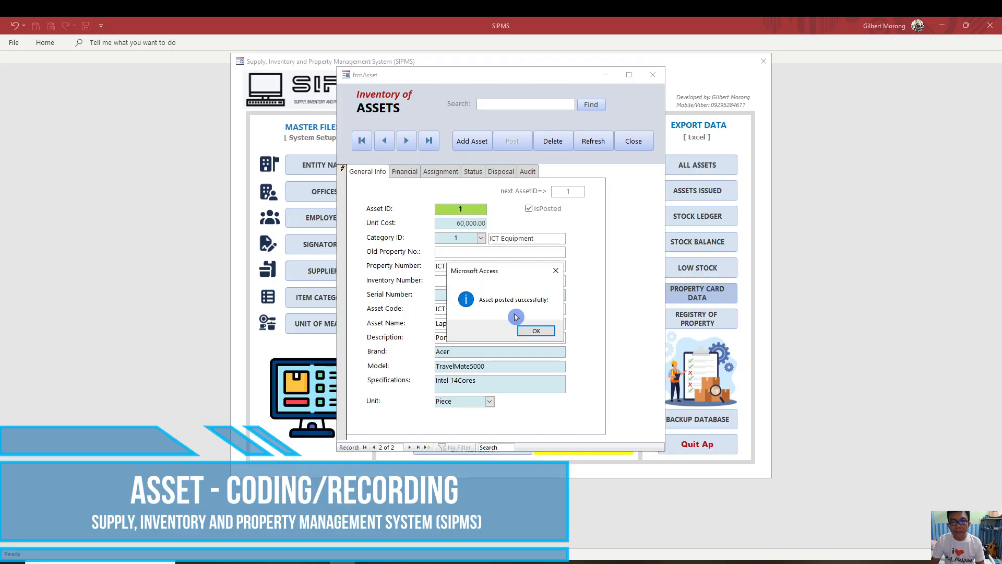
{"action": "left_click", "coordinate": [534, 333]}
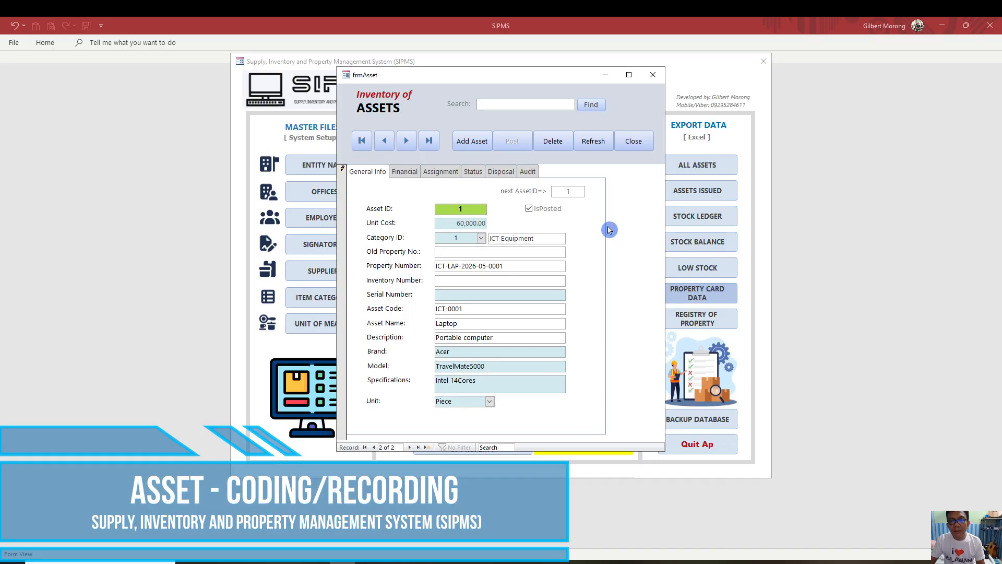
{"action": "left_click", "coordinate": [643, 149]}
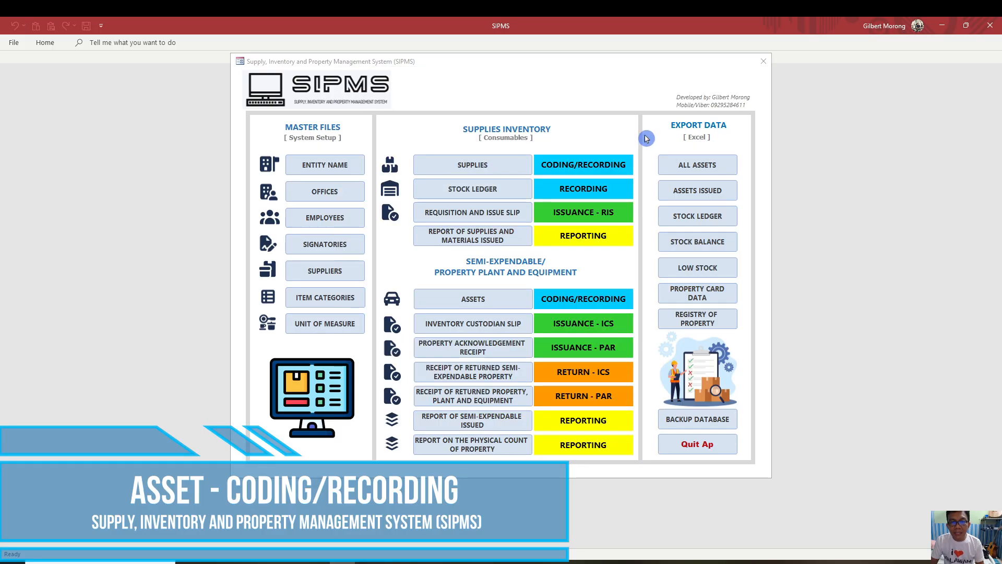
{"action": "left_click", "coordinate": [484, 302]}
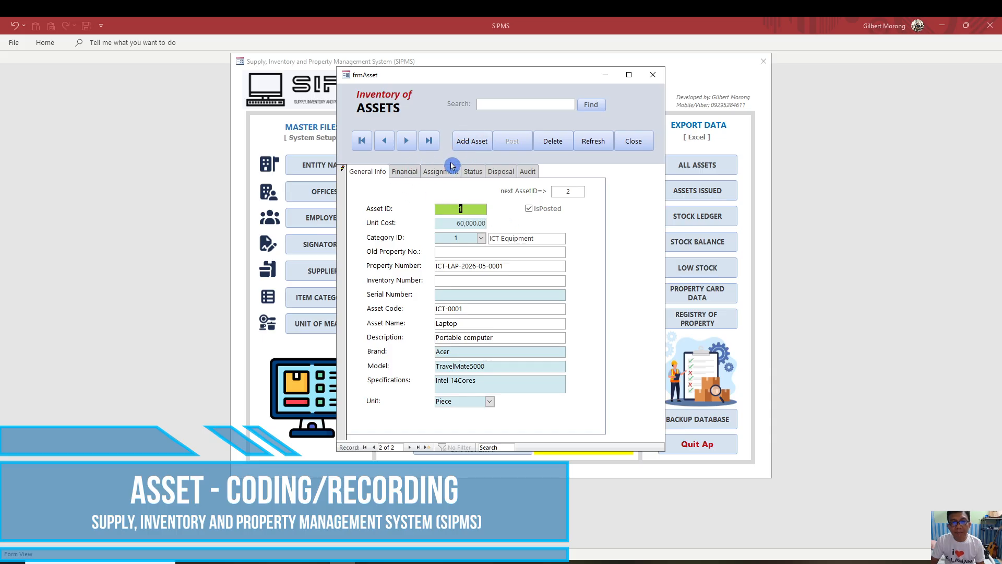
- Add a new asset with a unit cost of 4500 and the Chair item from the Furniture and Fixtures category
{"action": "left_click", "coordinate": [471, 145]}
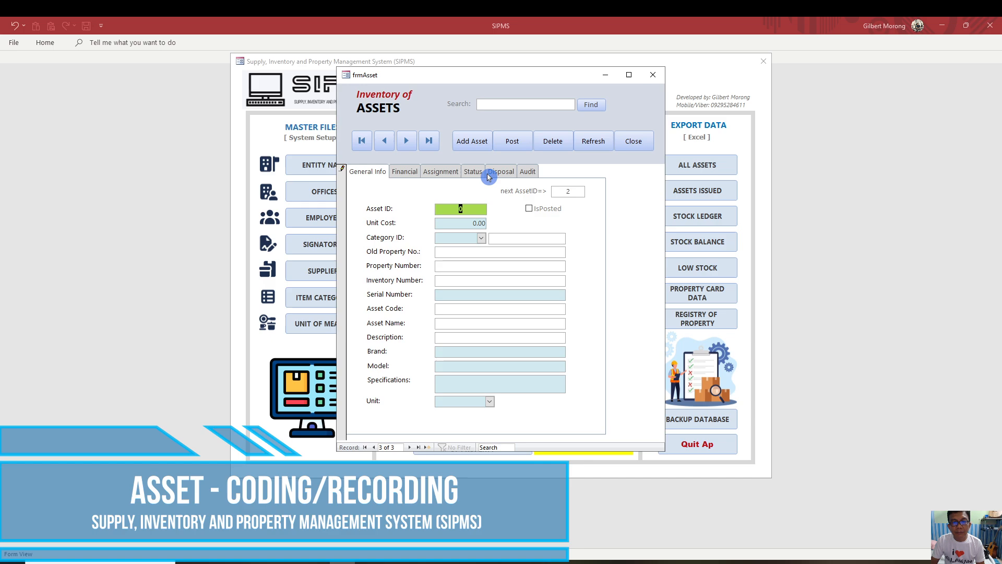
{"action": "left_click", "coordinate": [486, 224]}
{"action": "left_click_drag", "start_coordinate": [457, 226], "coordinate": [498, 222]}
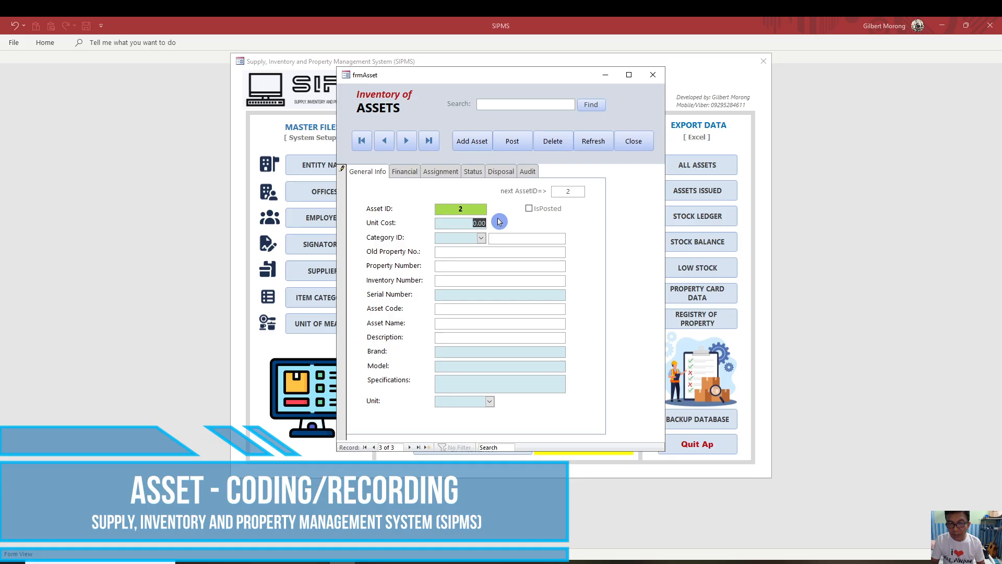
{"action": "type", "text": "4500"}
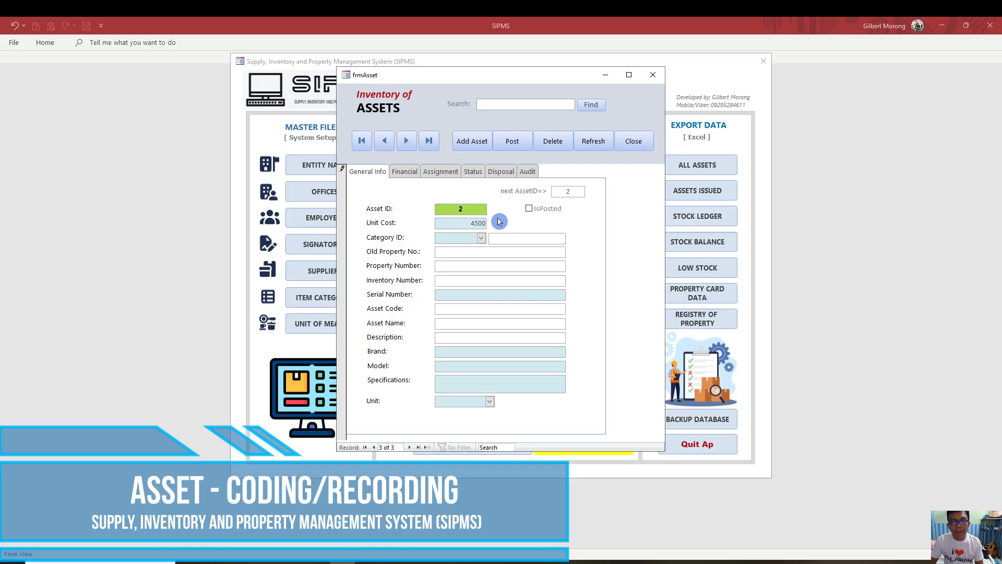
{"action": "left_click", "coordinate": [478, 235]}
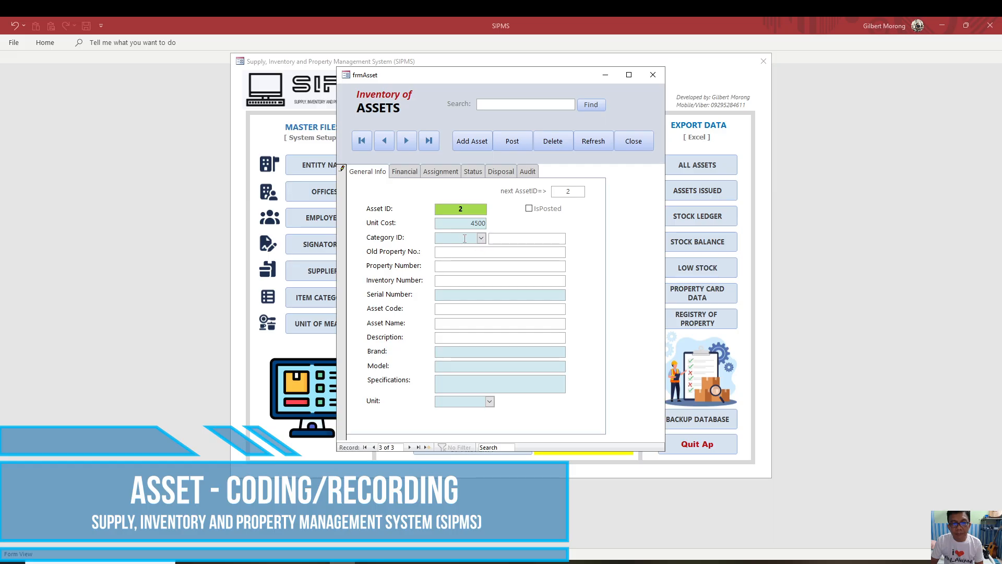
{"action": "left_click", "coordinate": [480, 238]}
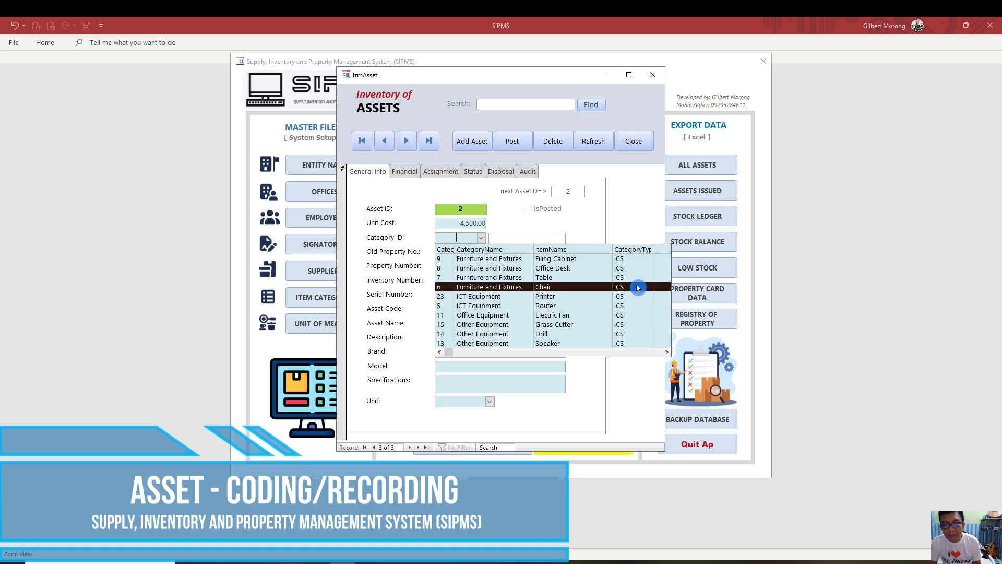
{"action": "left_click", "coordinate": [557, 291]}
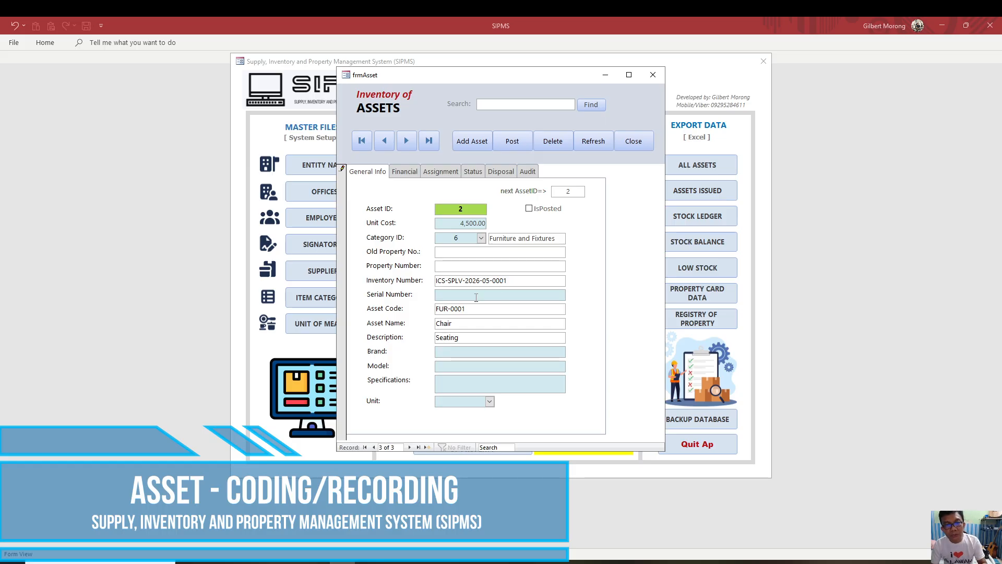
- Enter 12345678 as the chair's serial number and San Yang as its brand
{"action": "left_click", "coordinate": [509, 297]}
{"action": "left_click", "coordinate": [461, 299]}
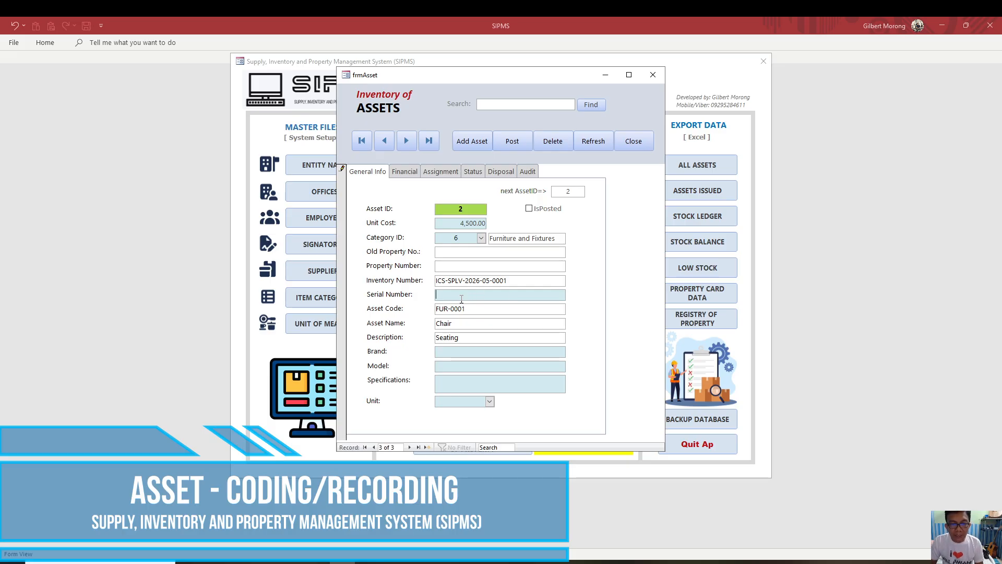
{"action": "type", "text": "12345"}
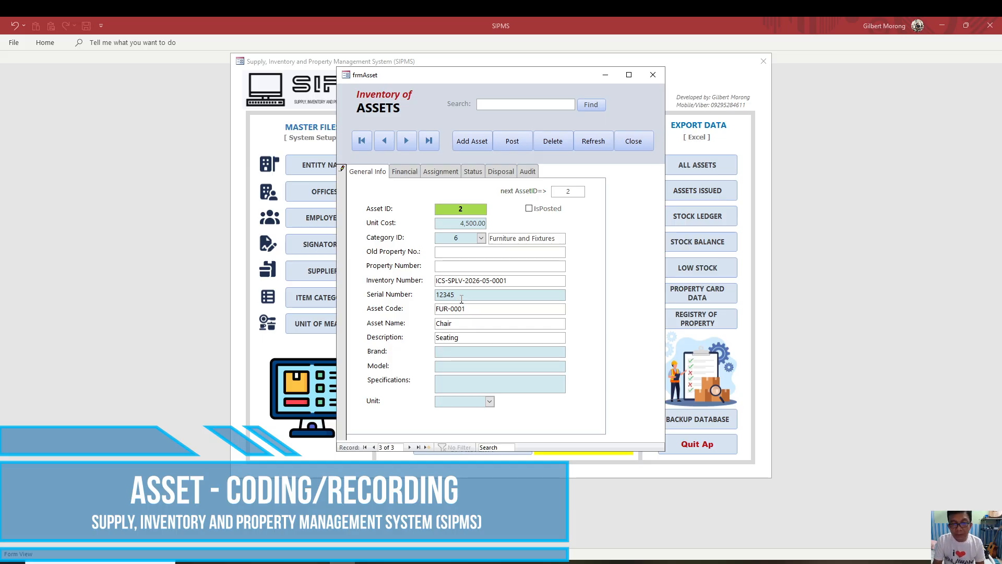
{"action": "type", "text": "678"}
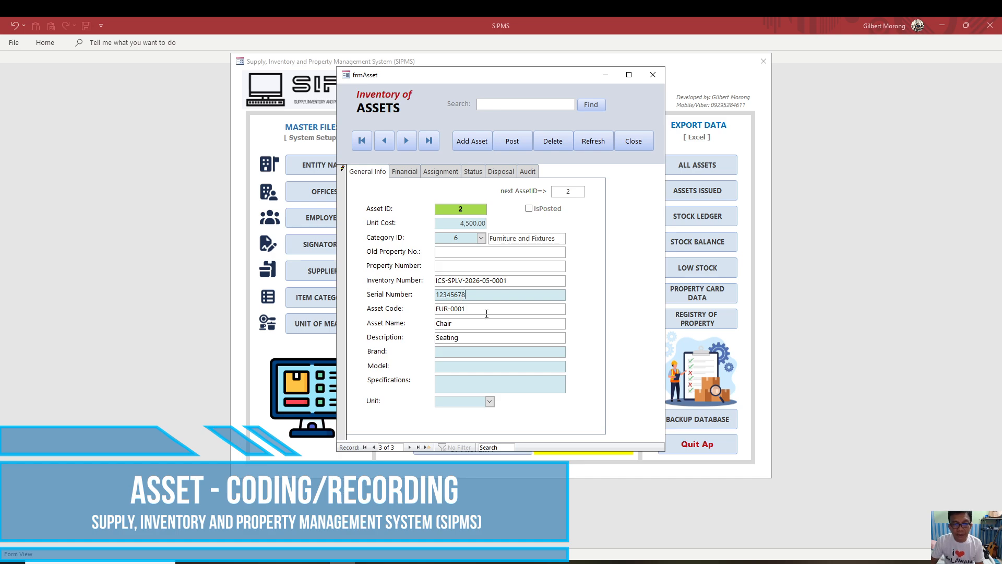
{"action": "left_click", "coordinate": [542, 349]}
{"action": "type", "text": "S"}
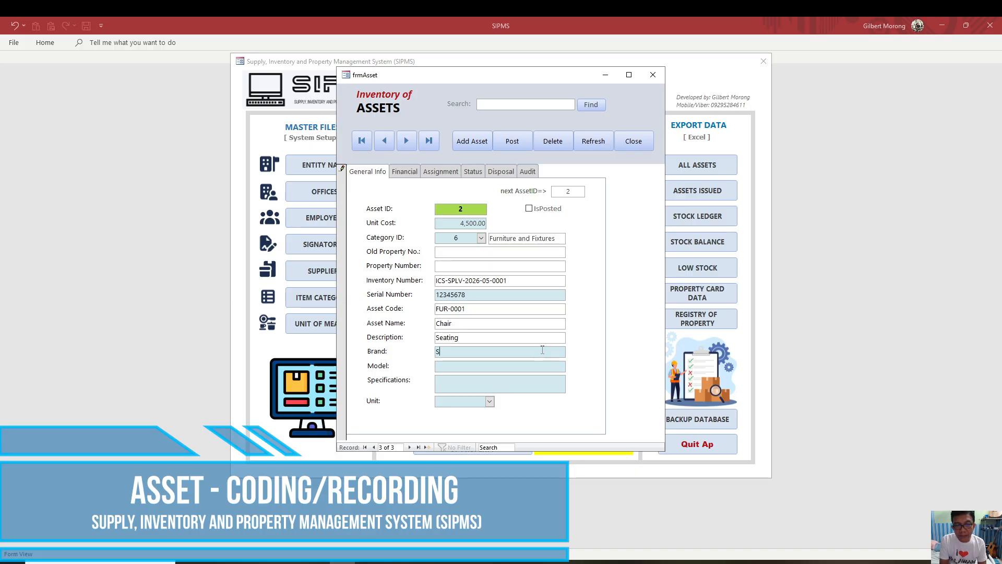
{"action": "type", "text": "an Yang"}
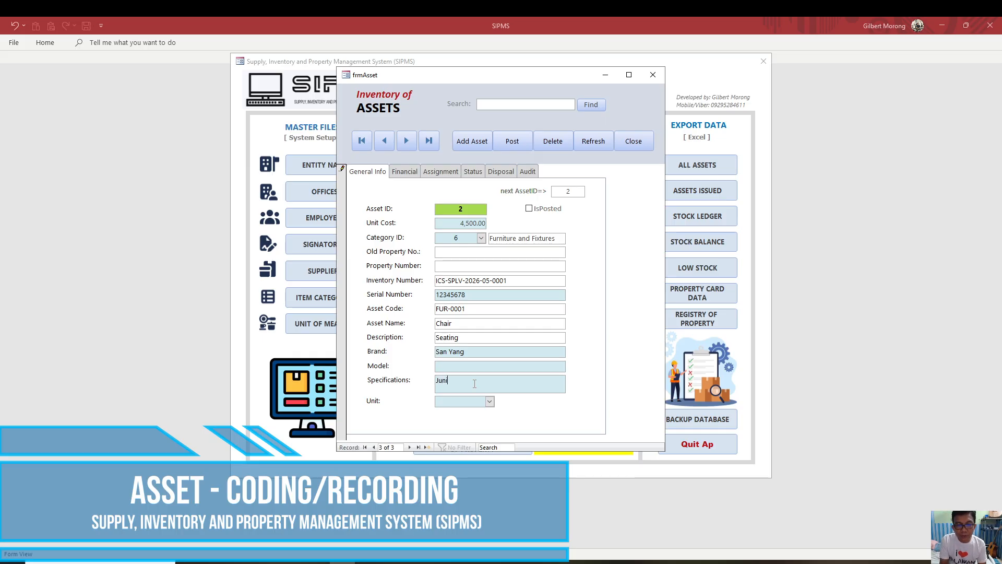
- Enter Junior Exective as the chair's specifications and JE5000 as its model
{"action": "type", "text": "or Exectuive"}
{"action": "key", "text": "BackSpace"}
{"action": "key", "text": "BackSpace"}
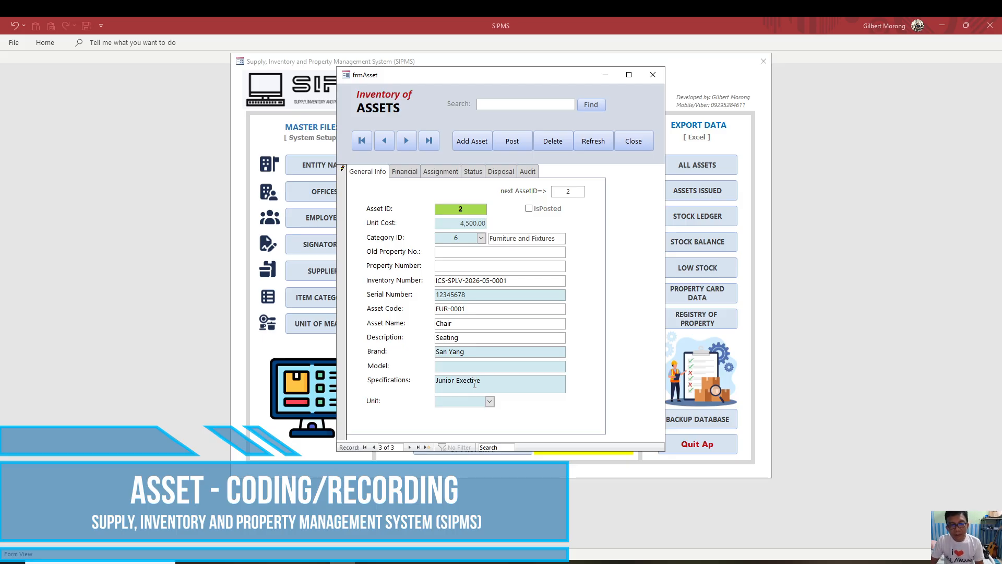
{"action": "left_click", "coordinate": [471, 365]}
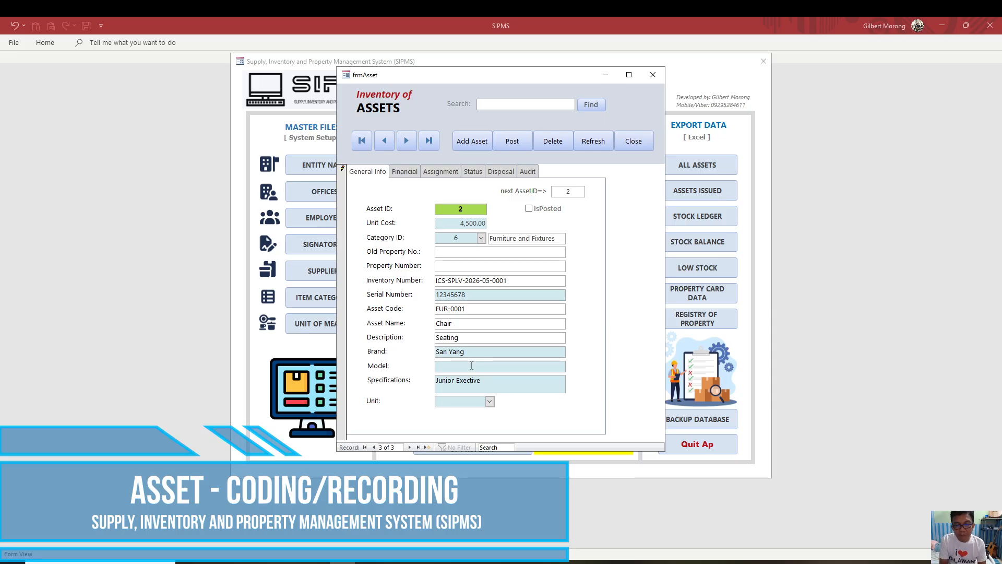
{"action": "type", "text": "JE5000"}
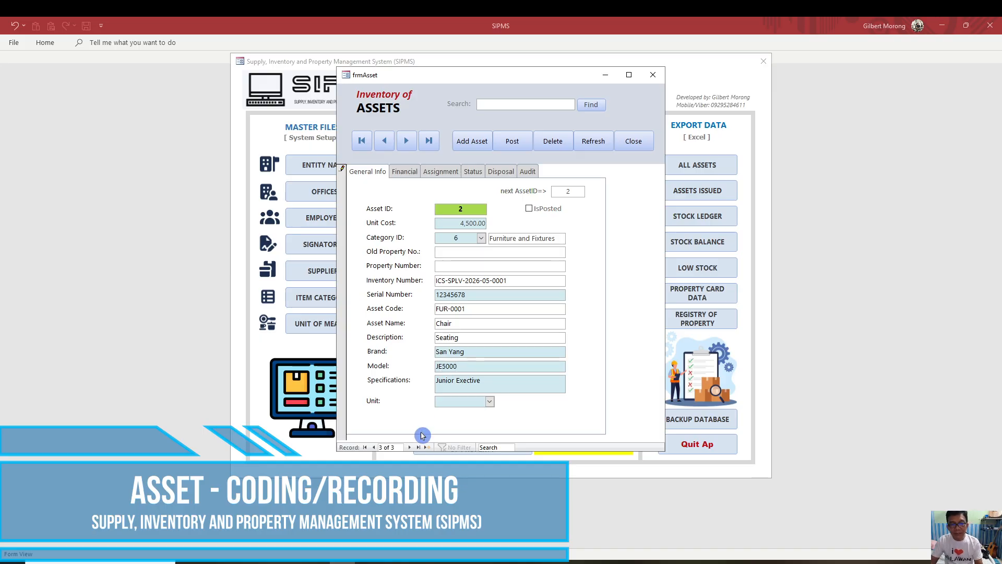
{"action": "left_click", "coordinate": [483, 362]}
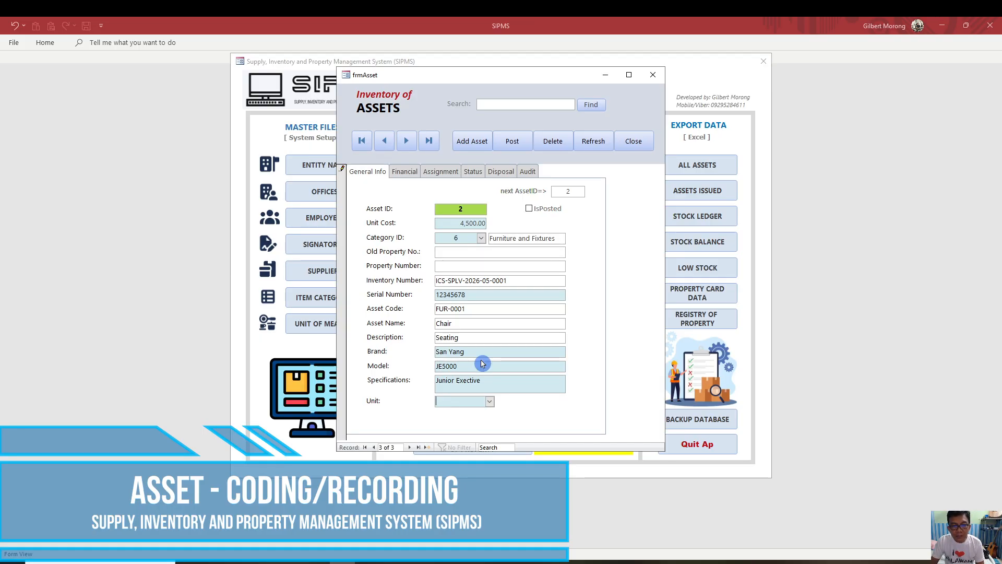
- Set the chair's unit of measure to Piece in its general information
{"action": "left_click", "coordinate": [483, 361]}
{"action": "left_click", "coordinate": [492, 400]}
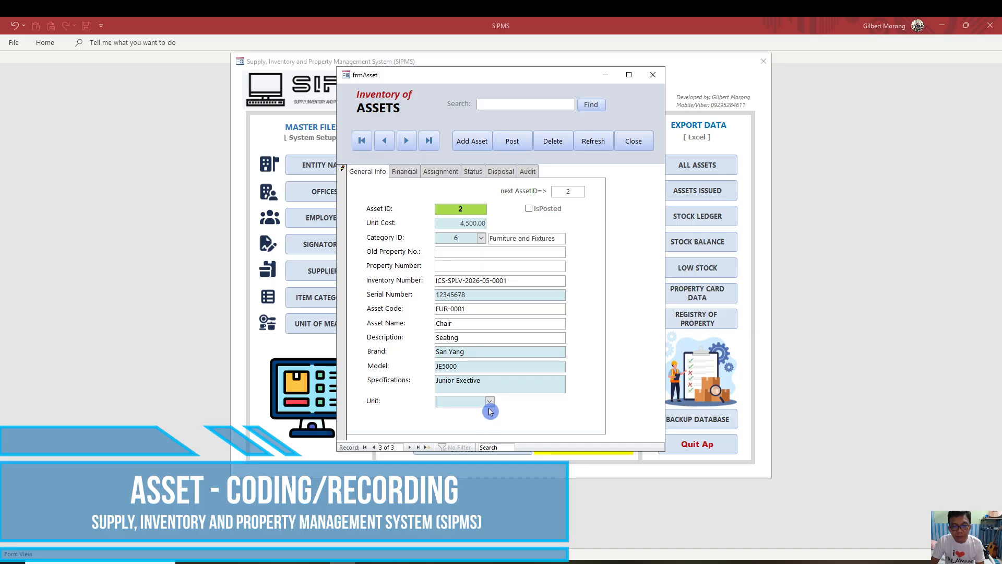
{"action": "left_click", "coordinate": [490, 401]}
{"action": "left_click", "coordinate": [456, 431]}
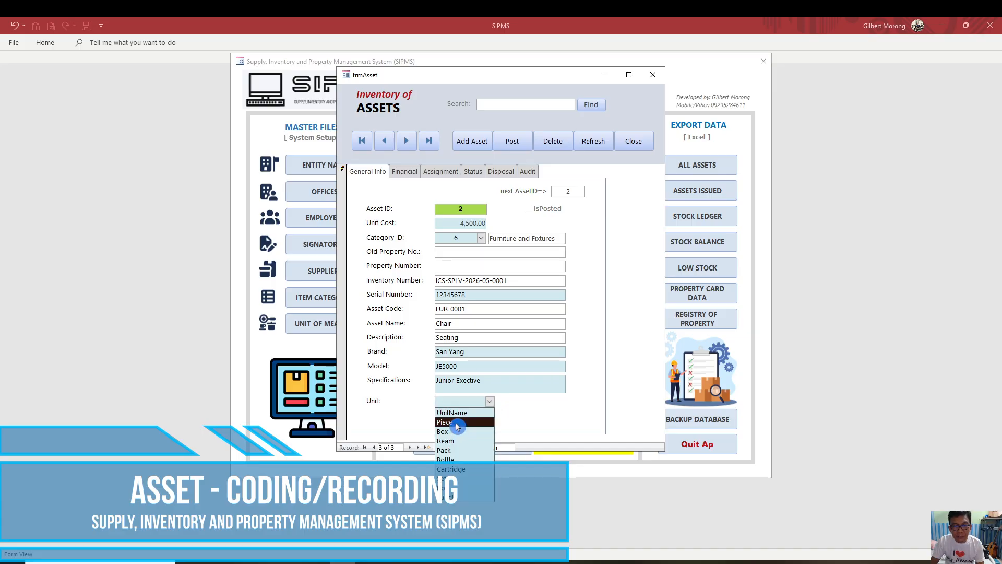
- Fill in the chair's financial details with acquisition date 05/04/2026, funding source COFund and supplier ABC Enterprise
{"action": "left_click", "coordinate": [405, 171]}
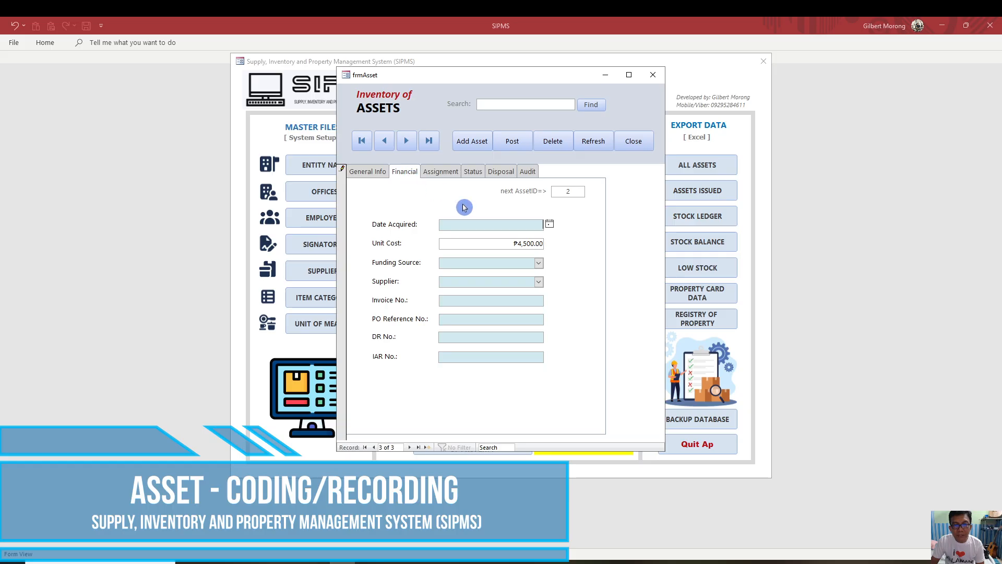
{"action": "left_click", "coordinate": [549, 223]}
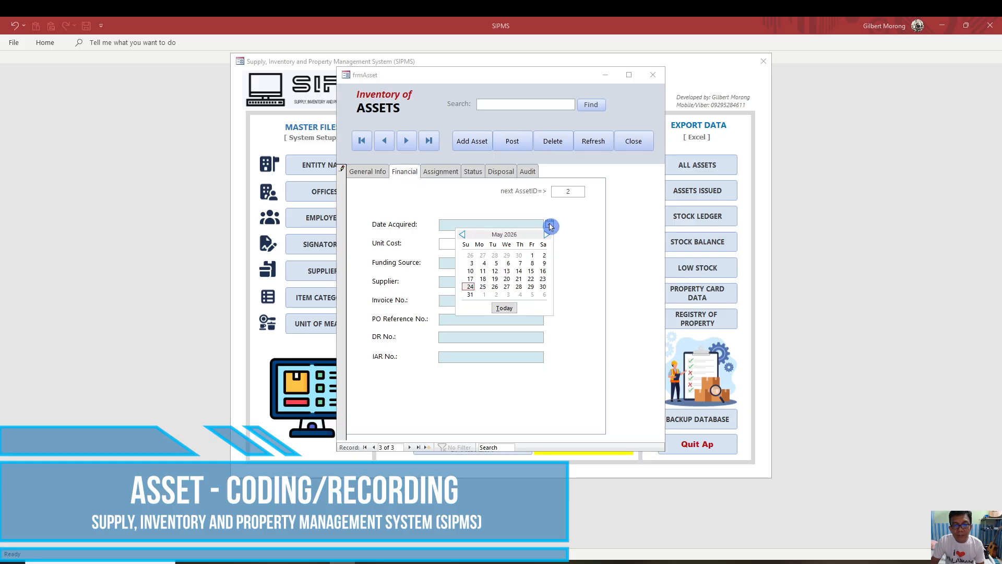
{"action": "left_click", "coordinate": [486, 266]}
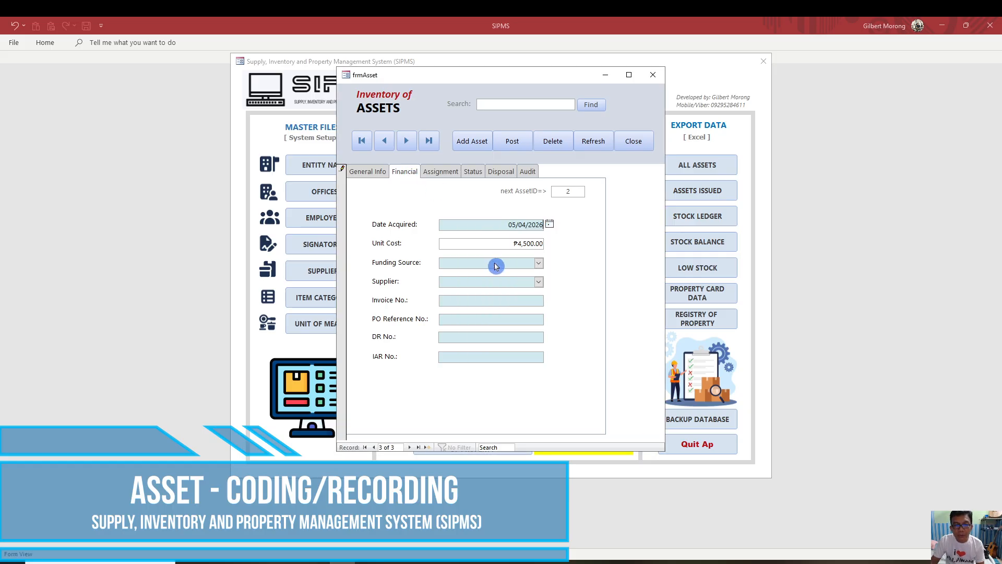
{"action": "left_click", "coordinate": [538, 265]}
{"action": "left_click", "coordinate": [488, 292]}
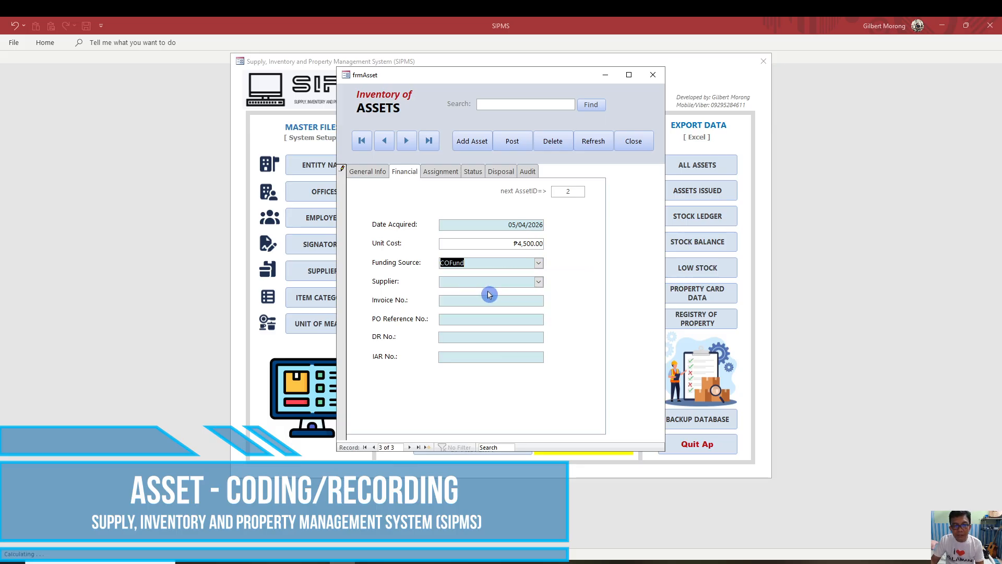
{"action": "left_click", "coordinate": [539, 282]}
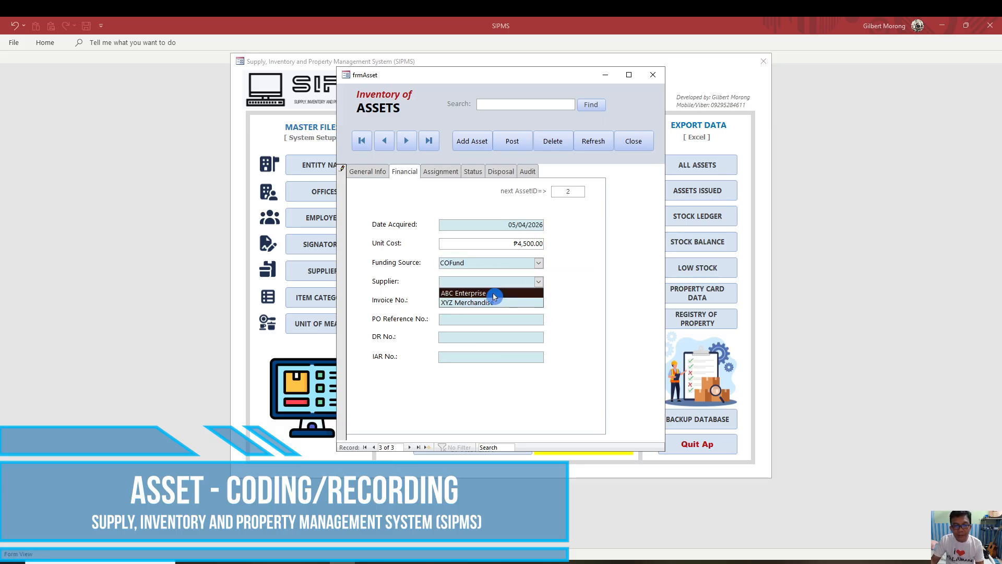
{"action": "left_click", "coordinate": [494, 291]}
- Fill in the chair's invoice and PO reference numbers, and enter DR No. 345 and IAR No. 235
{"action": "left_click", "coordinate": [486, 302]}
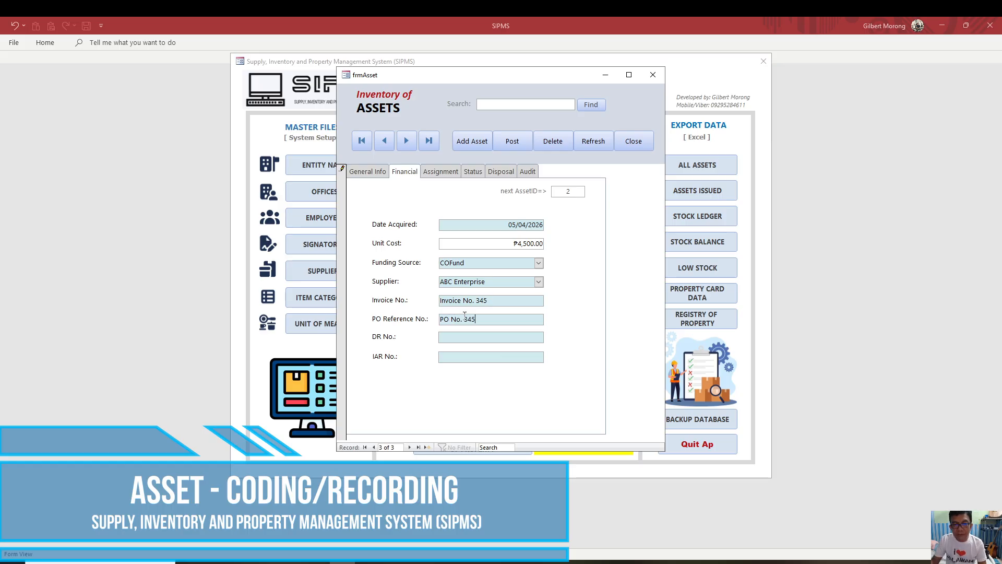
{"action": "left_click", "coordinate": [454, 336]}
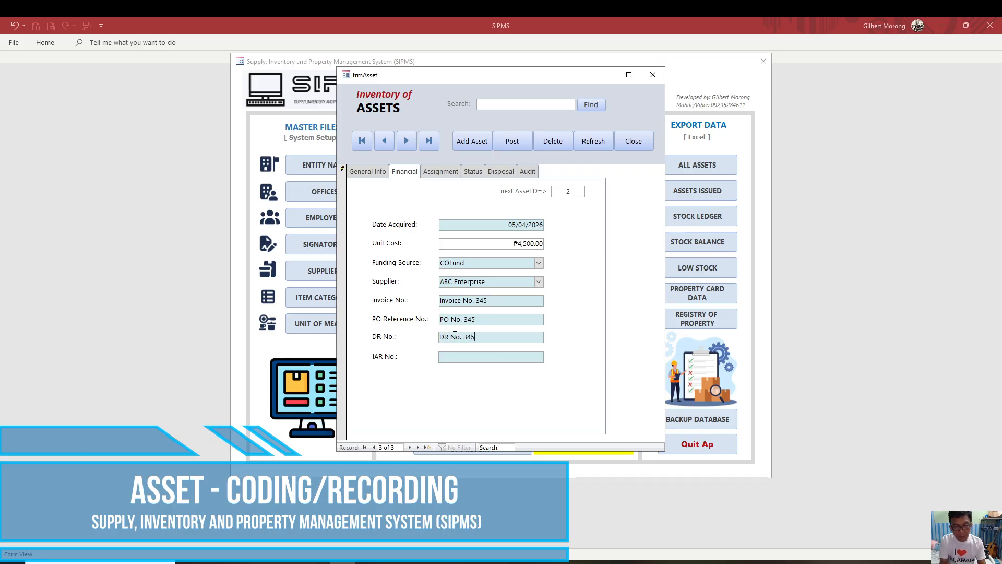
{"action": "left_click", "coordinate": [467, 357]}
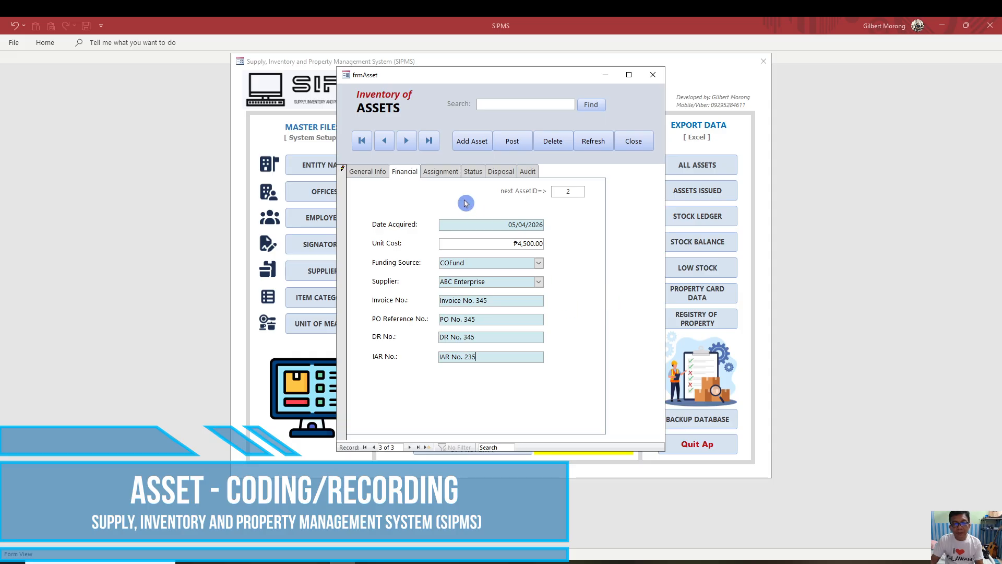
- Set the chair's status to Available, its condition to New and its estimated useful life to 3
{"action": "left_click", "coordinate": [440, 171]}
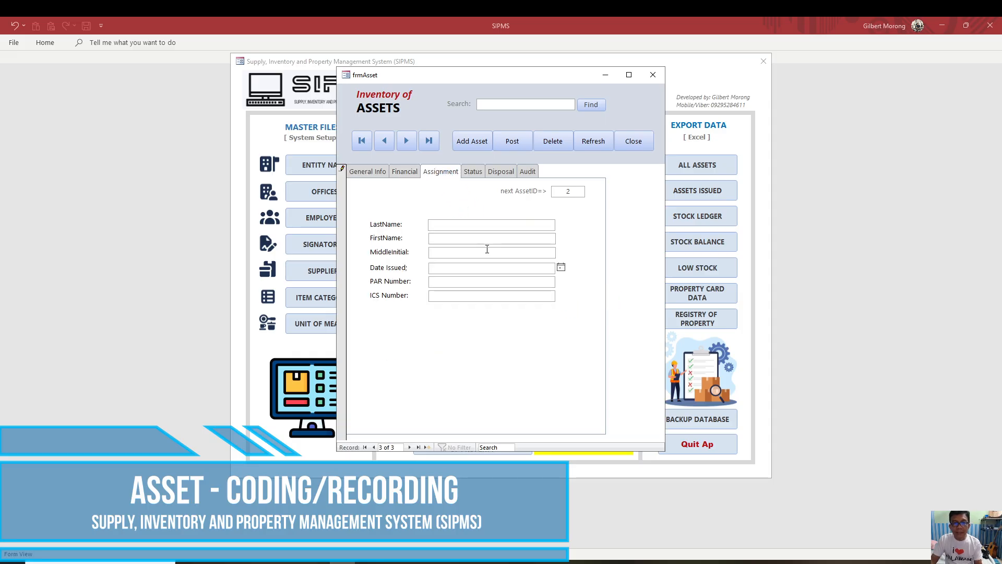
{"action": "left_click", "coordinate": [472, 171]}
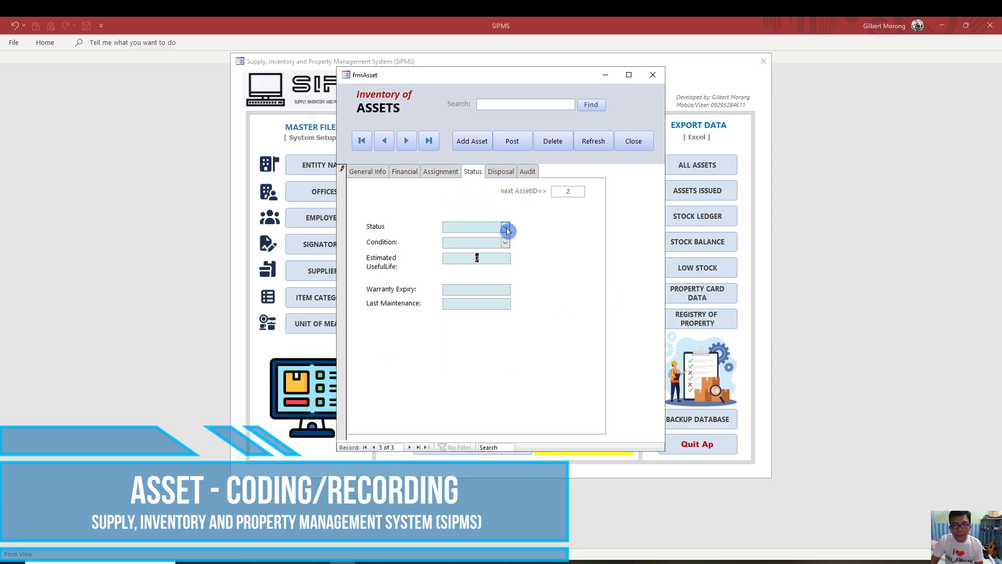
{"action": "left_click", "coordinate": [506, 232]}
{"action": "left_click", "coordinate": [489, 238]}
{"action": "left_click", "coordinate": [505, 242]}
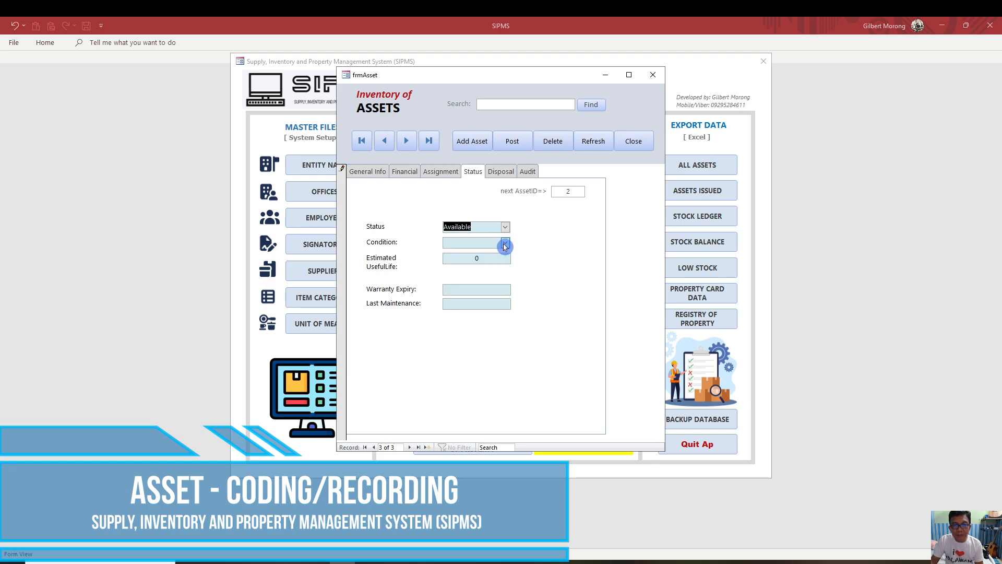
{"action": "left_click", "coordinate": [469, 286]}
{"action": "key", "text": "Tab"}
{"action": "left_click", "coordinate": [462, 269]}
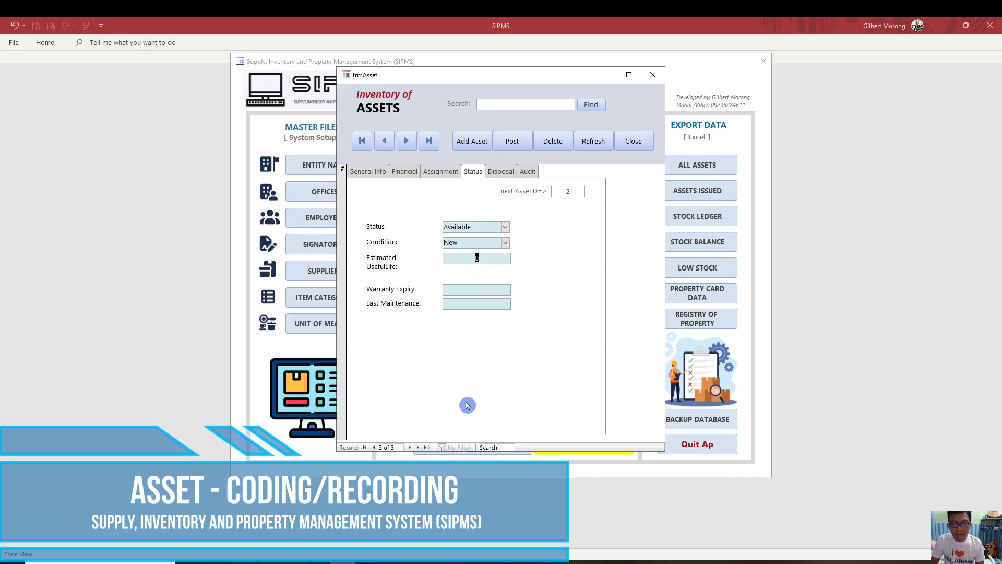
{"action": "type", "text": "3"}
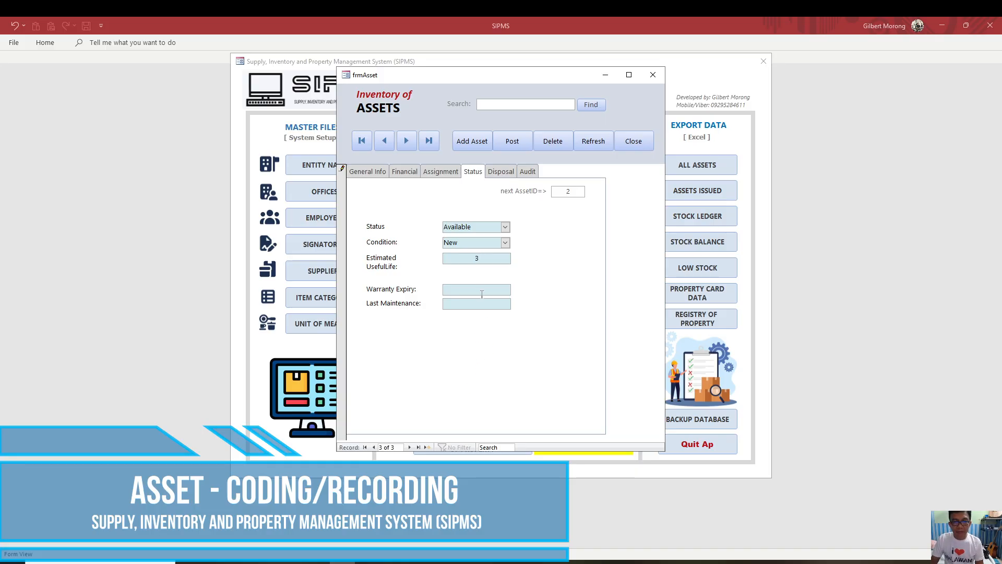
{"action": "left_click", "coordinate": [478, 301]}
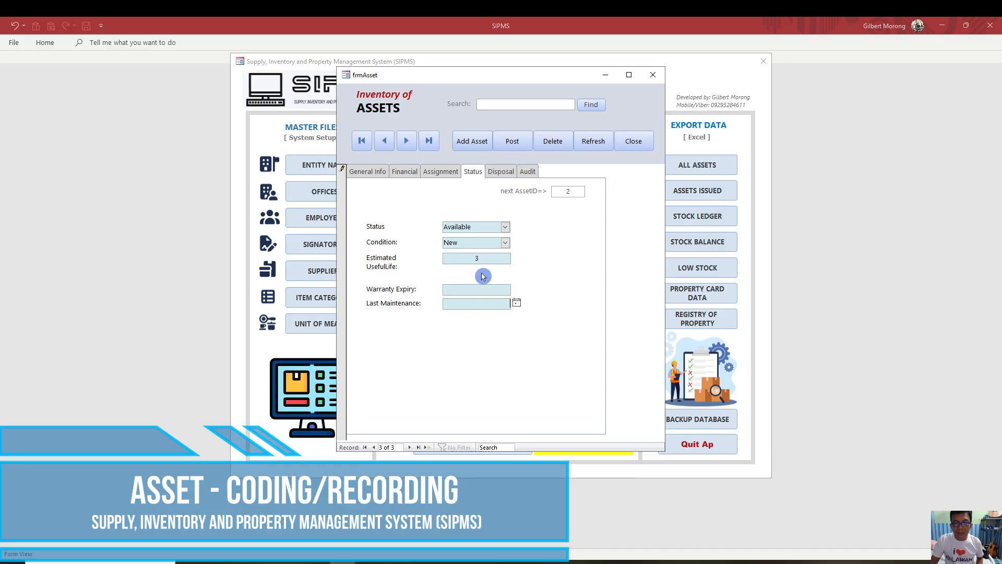
- Post the chair's asset record, and close and reopen the asset inventory form
{"action": "left_click", "coordinate": [502, 173]}
{"action": "left_click", "coordinate": [527, 176]}
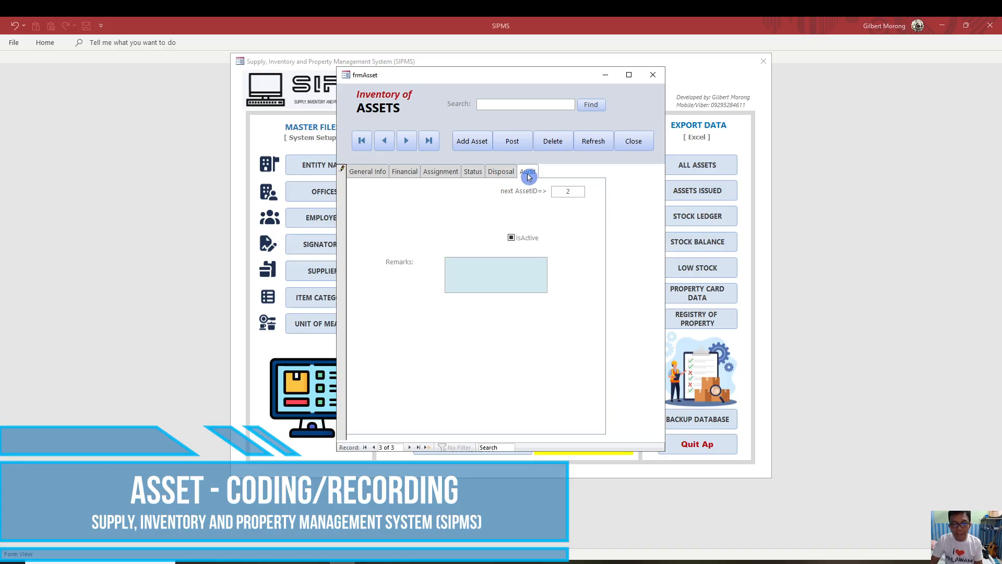
{"action": "left_click", "coordinate": [360, 172]}
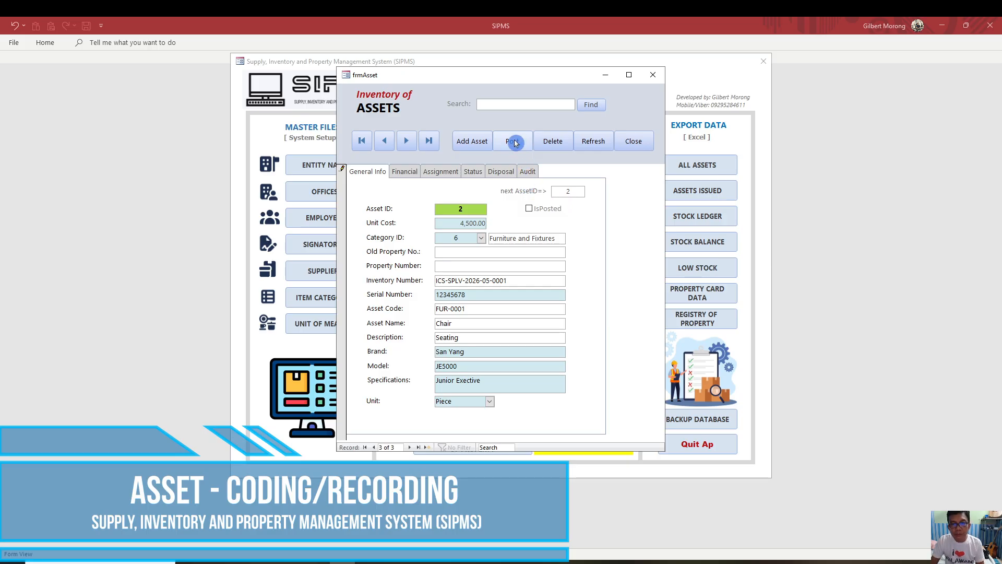
{"action": "left_click", "coordinate": [515, 143]}
{"action": "left_click", "coordinate": [532, 329]}
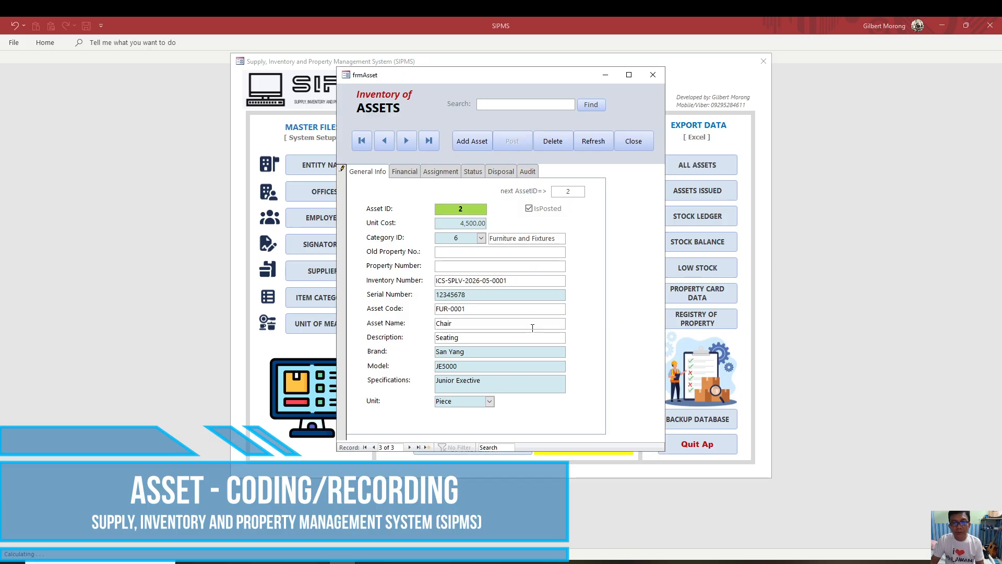
{"action": "left_click", "coordinate": [635, 147]}
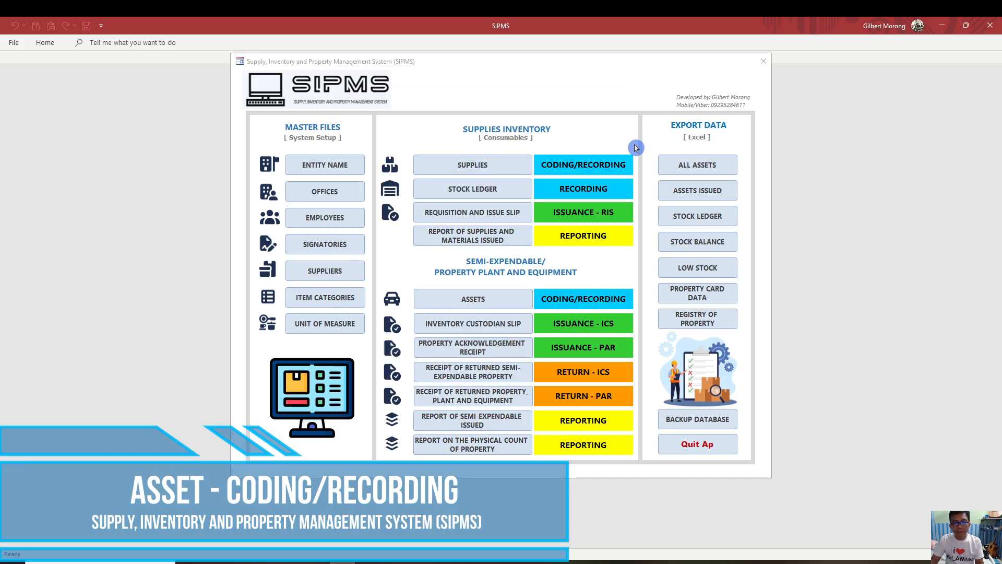
{"action": "left_click", "coordinate": [470, 298]}
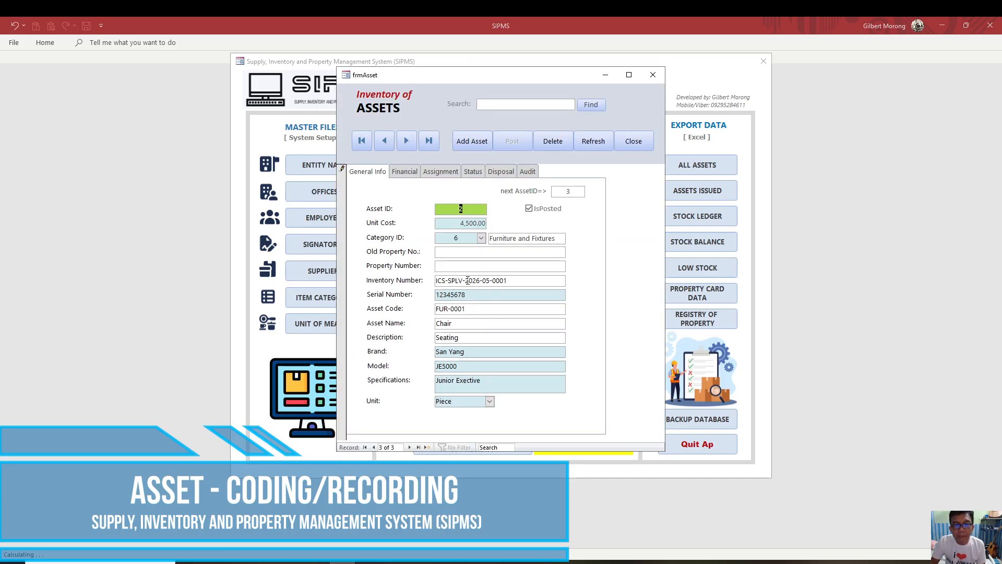
- Go through the asset records and delete the blank first record with asset ID 0
{"action": "left_click", "coordinate": [361, 141]}
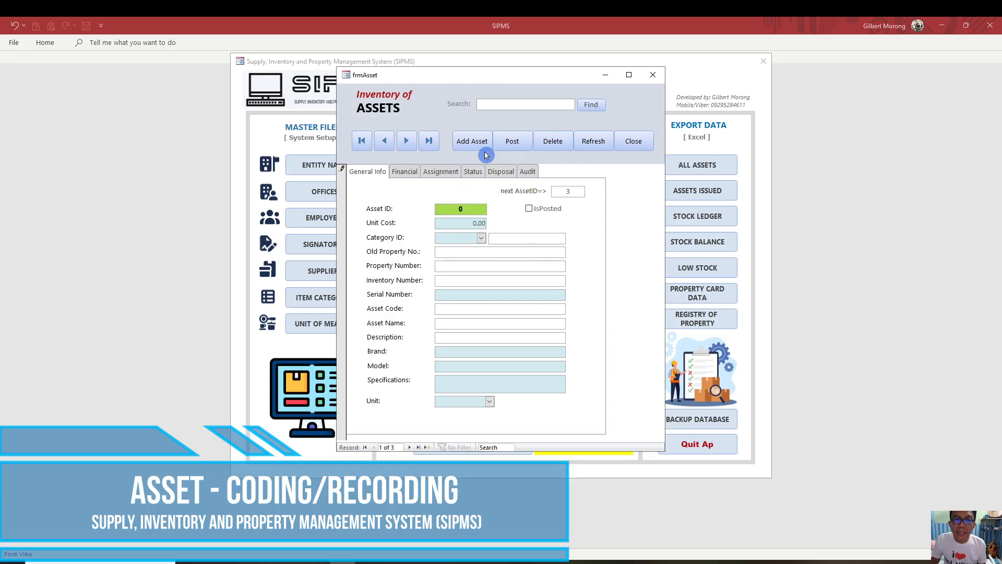
{"action": "left_click", "coordinate": [416, 447]}
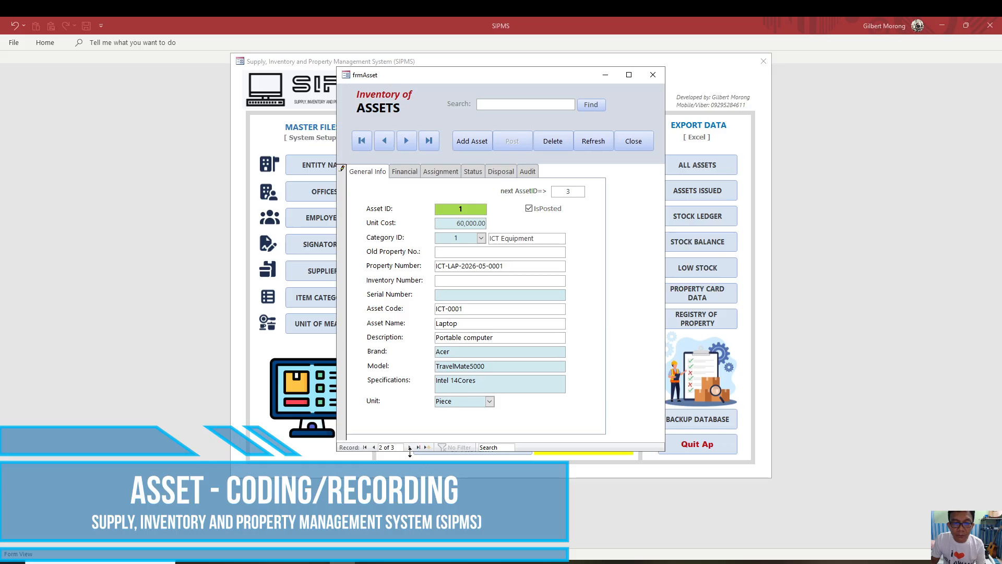
{"action": "left_click", "coordinate": [412, 448]}
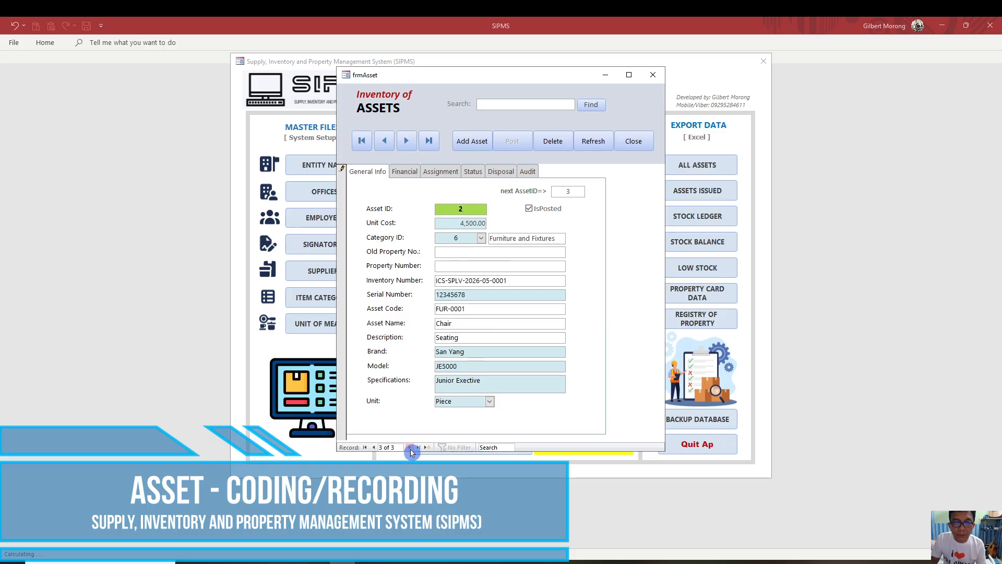
{"action": "left_click", "coordinate": [365, 448]}
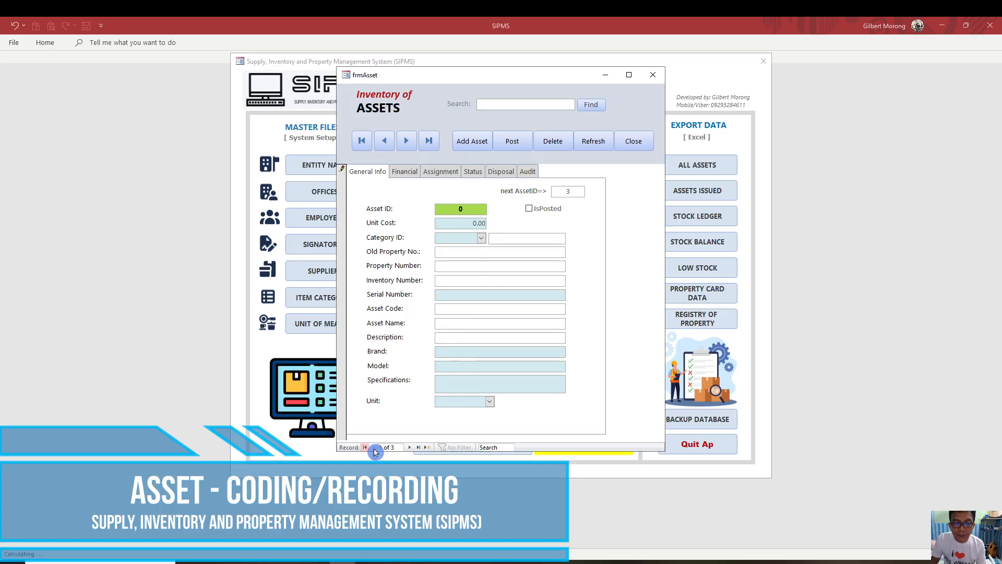
{"action": "left_click", "coordinate": [475, 263]}
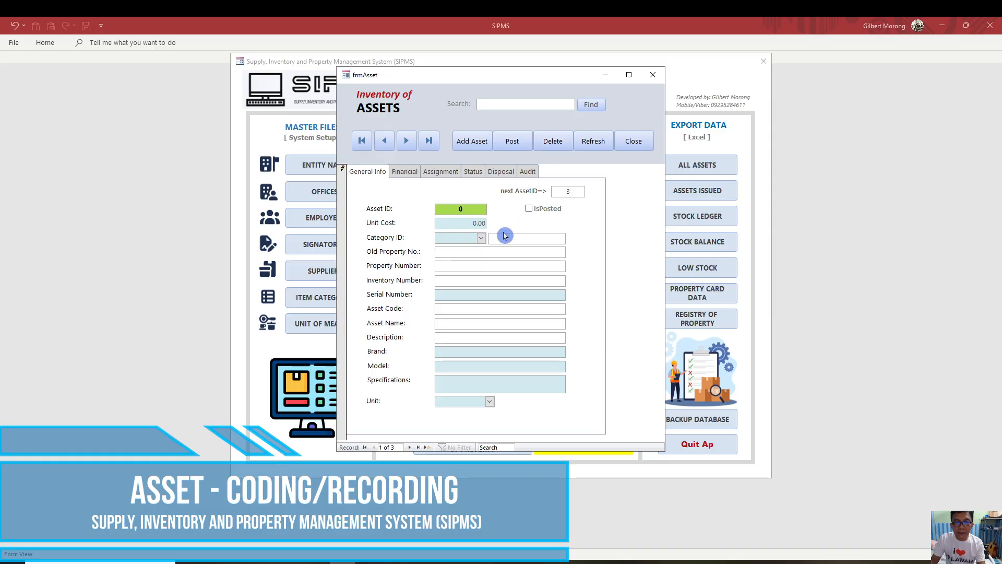
{"action": "left_click", "coordinate": [559, 146]}
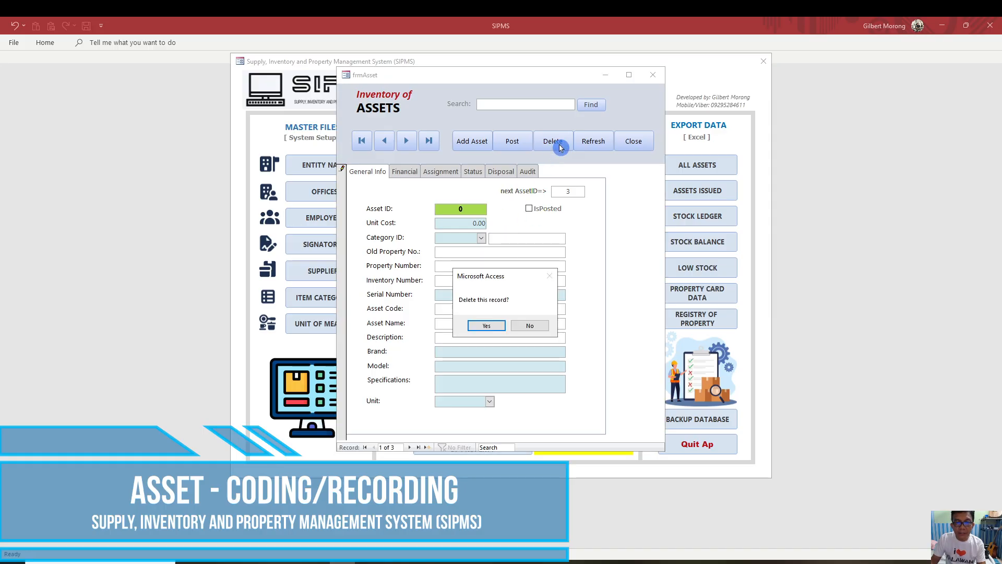
{"action": "left_click", "coordinate": [488, 326]}
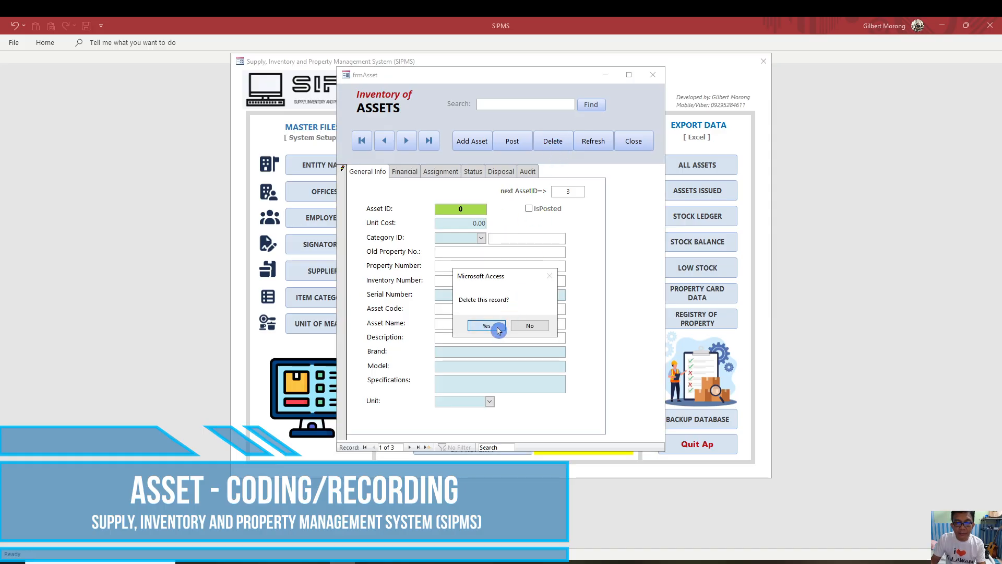
- Copy the property number from the laptop's asset record
{"action": "left_click", "coordinate": [410, 447]}
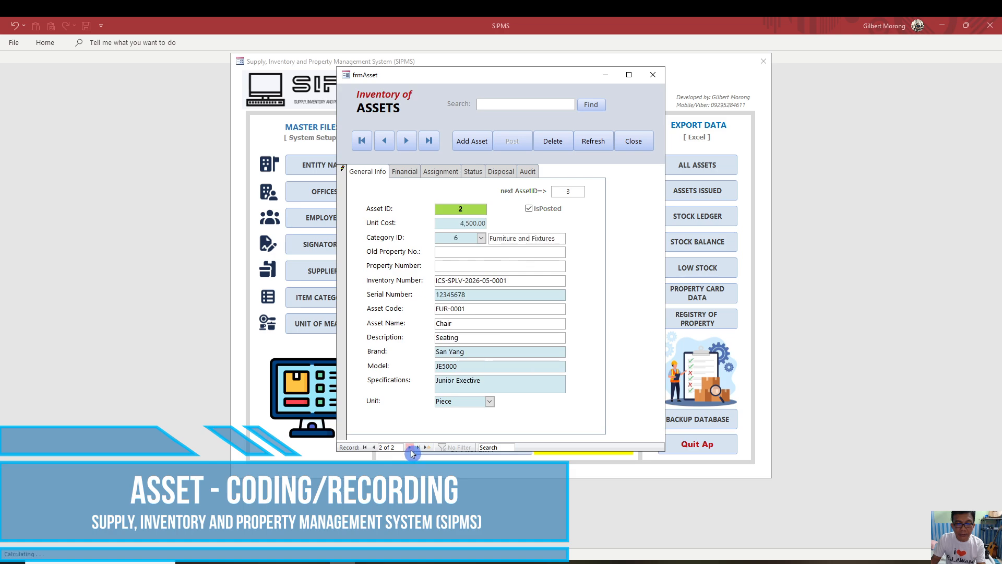
{"action": "left_click", "coordinate": [374, 447]}
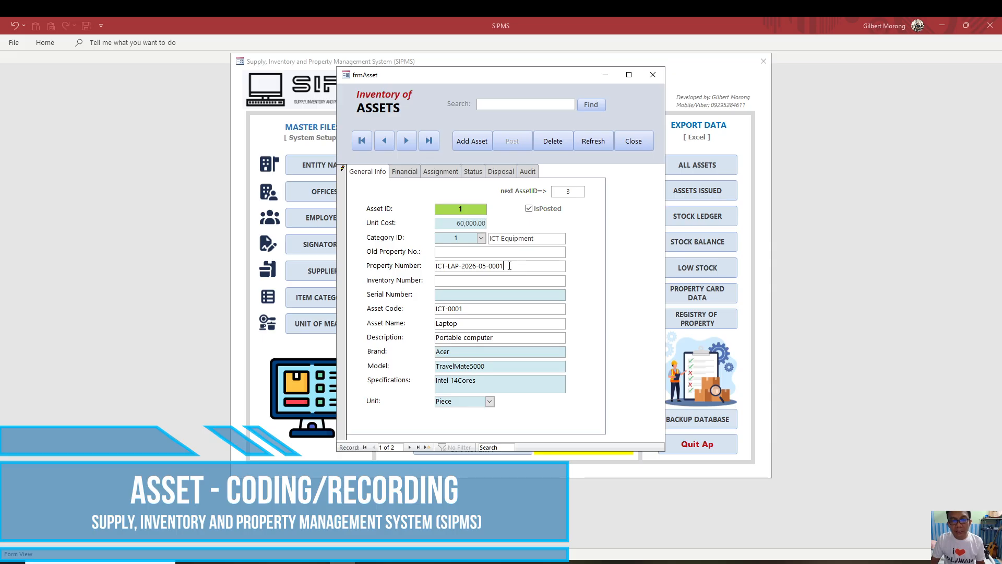
{"action": "left_click", "coordinate": [434, 269]}
{"action": "key", "text": "ctrl+c"}
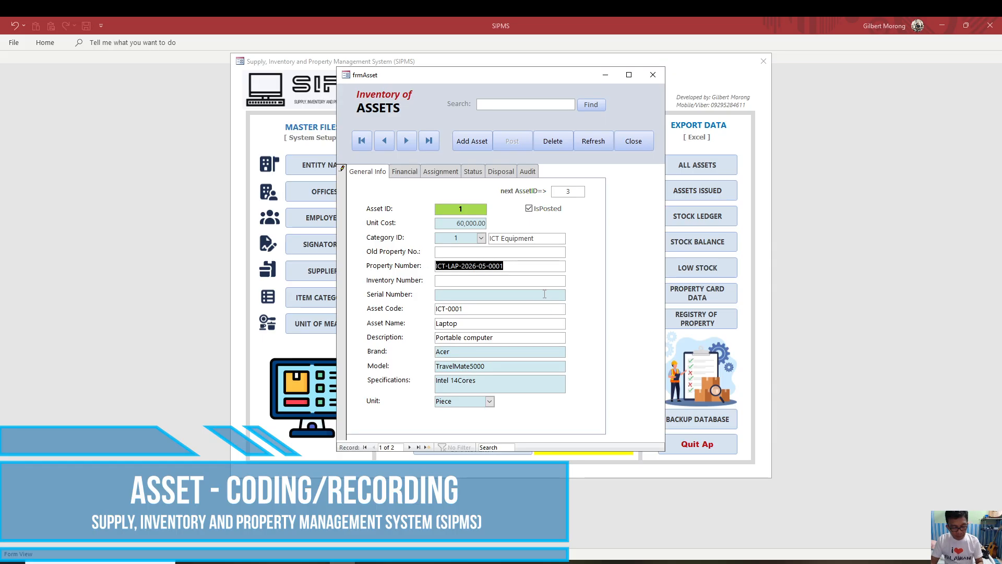
{"action": "left_click", "coordinate": [411, 447]}
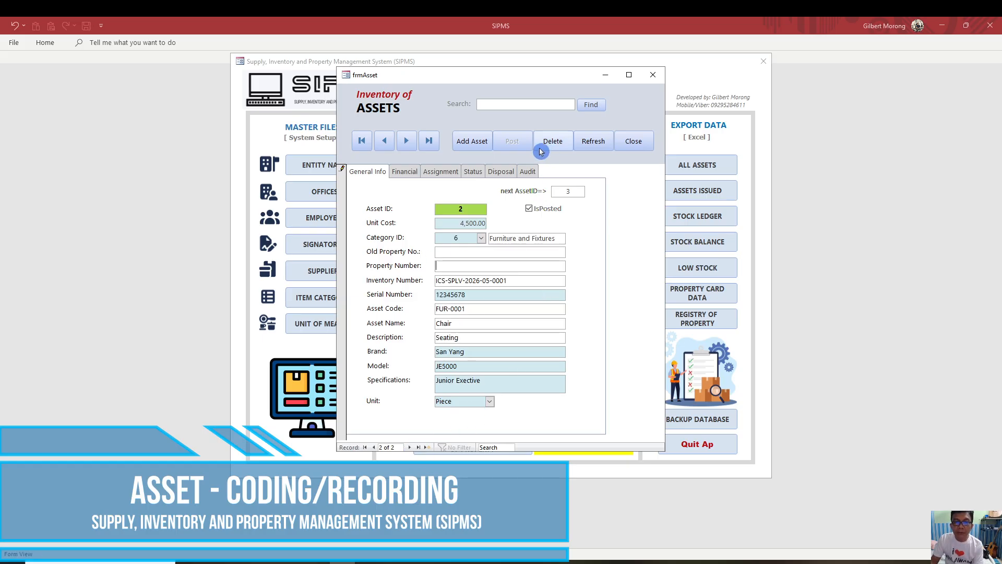
{"action": "left_click", "coordinate": [514, 105]}
{"action": "key", "text": "ctrl+v"}
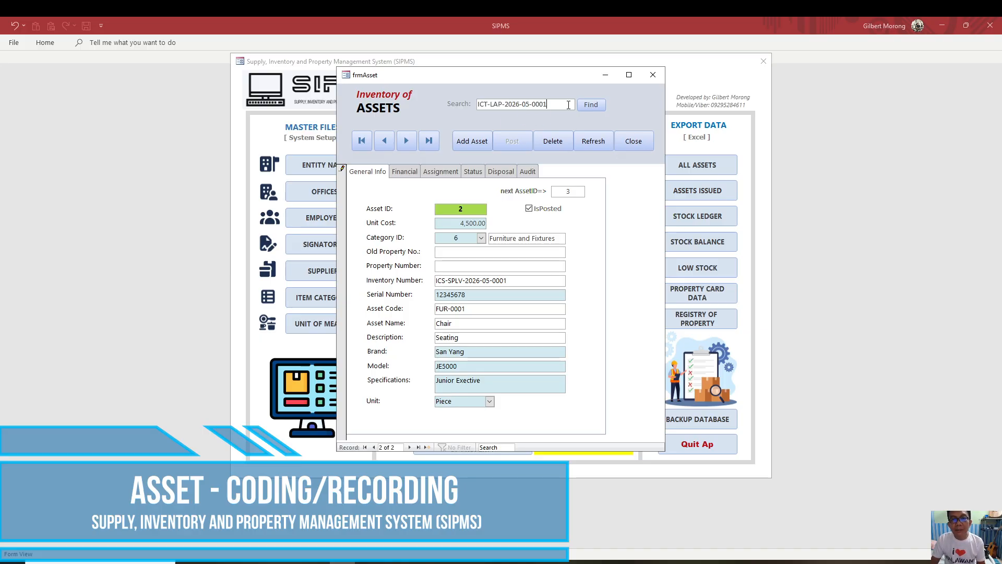
{"action": "left_click", "coordinate": [589, 108]}
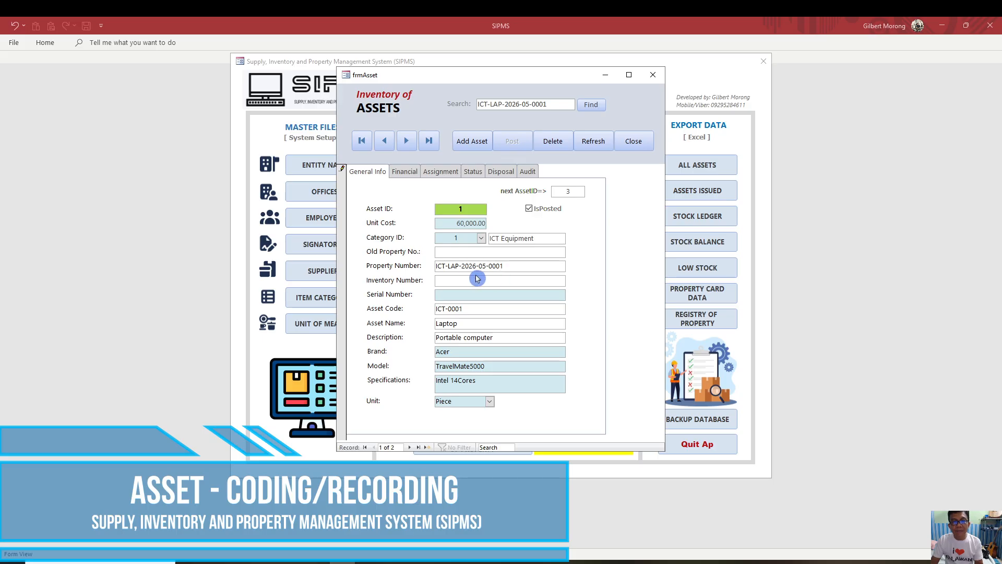
{"action": "left_click", "coordinate": [477, 193]}
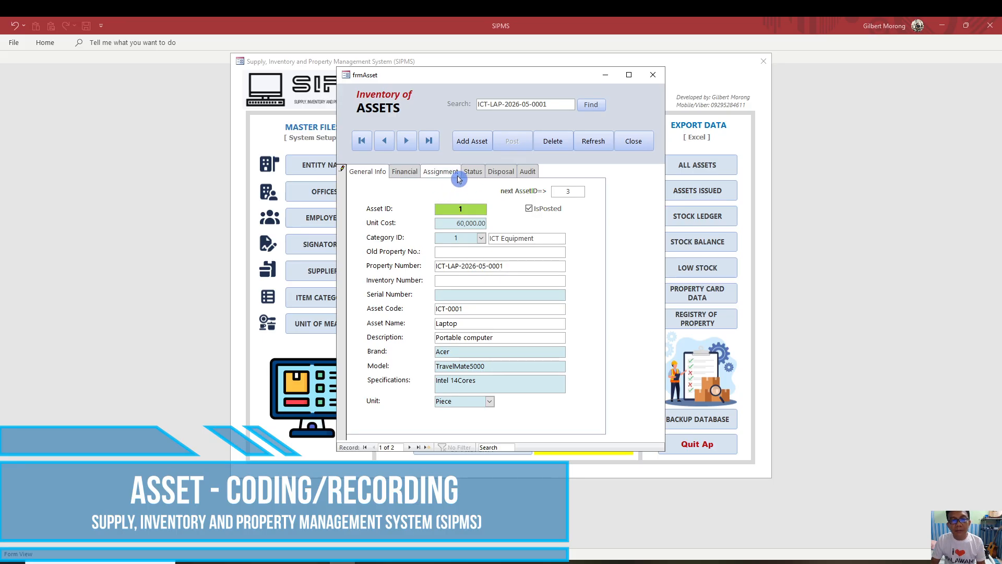
- Check the laptop's status and assignment details, and close the asset inventory form
{"action": "left_click", "coordinate": [472, 172]}
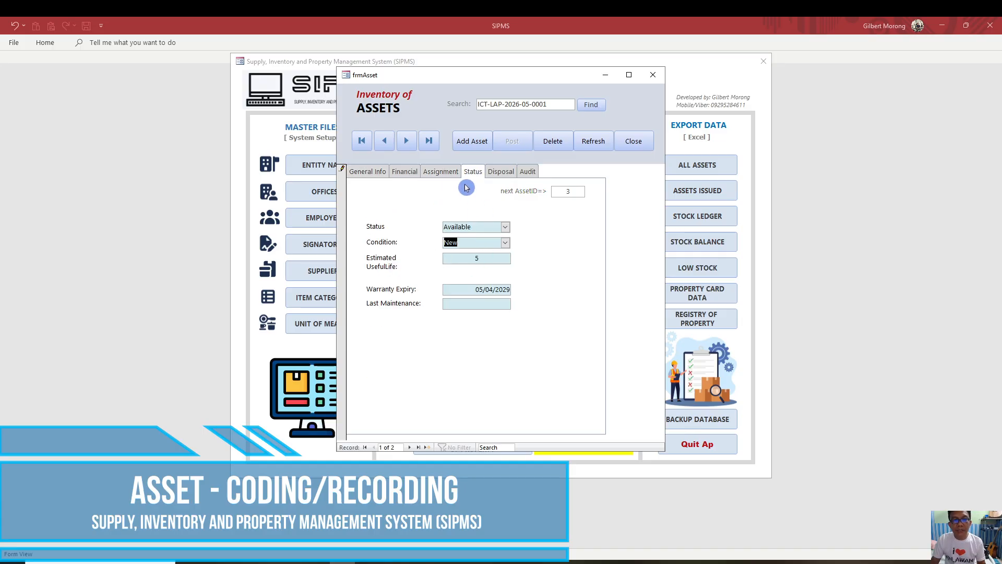
{"action": "left_click", "coordinate": [441, 172]}
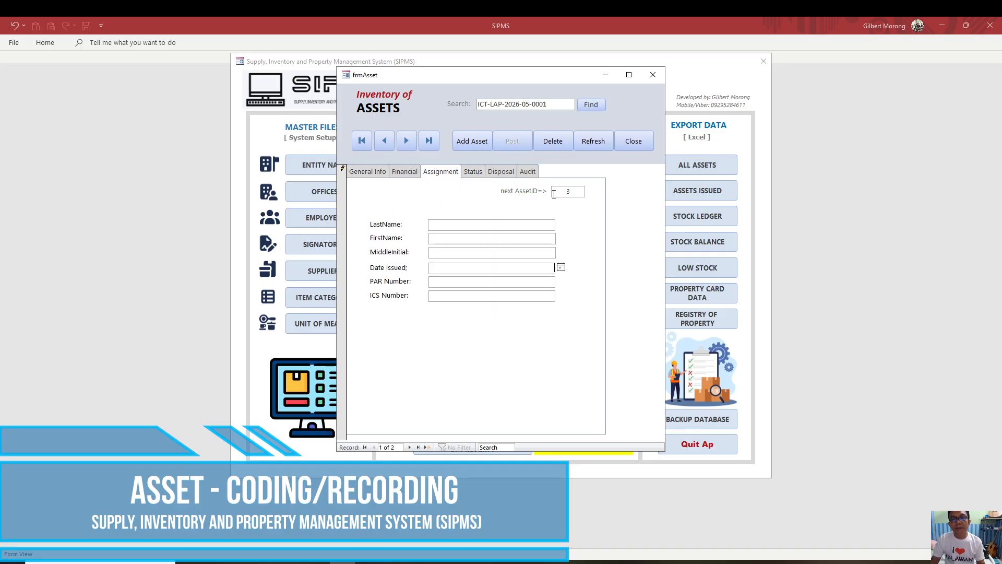
{"action": "left_click", "coordinate": [634, 145]}
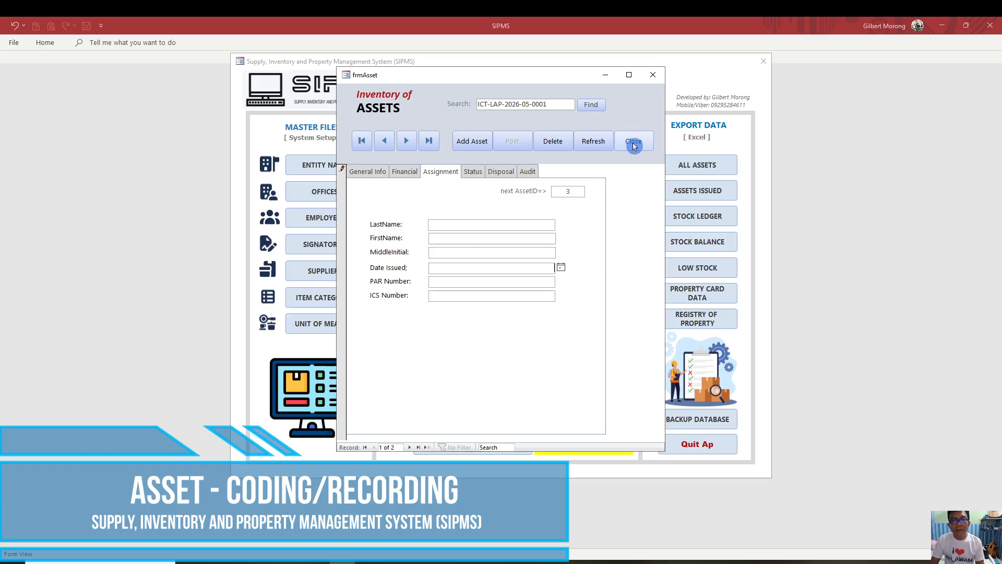
{"action": "left_click", "coordinate": [365, 141]}
{"action": "left_click", "coordinate": [372, 170]}
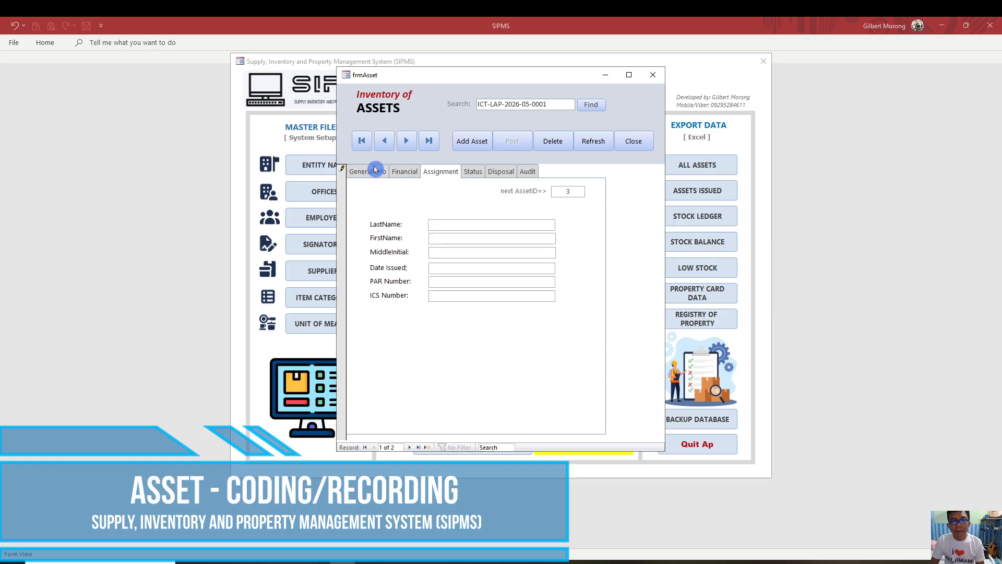
{"action": "left_click", "coordinate": [629, 151]}
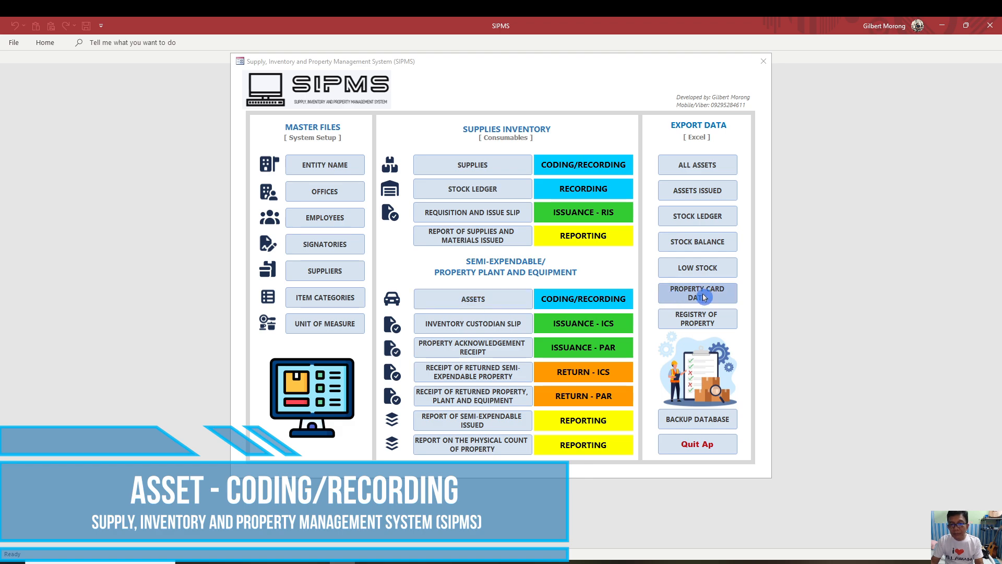
- Export all assets to Excel and enlarge the exported worksheet to 130%
{"action": "left_click", "coordinate": [696, 165]}
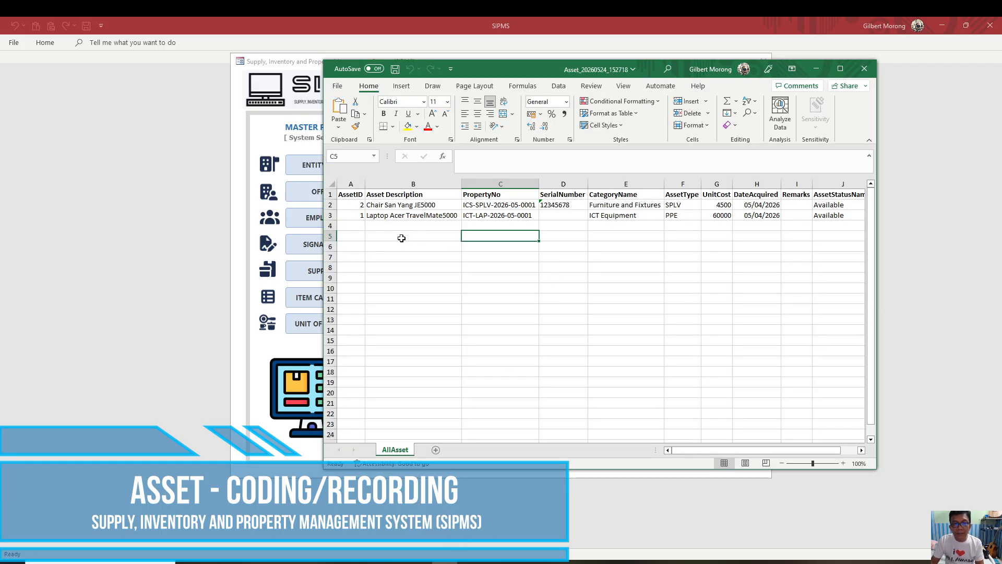
{"action": "left_click", "coordinate": [401, 236]}
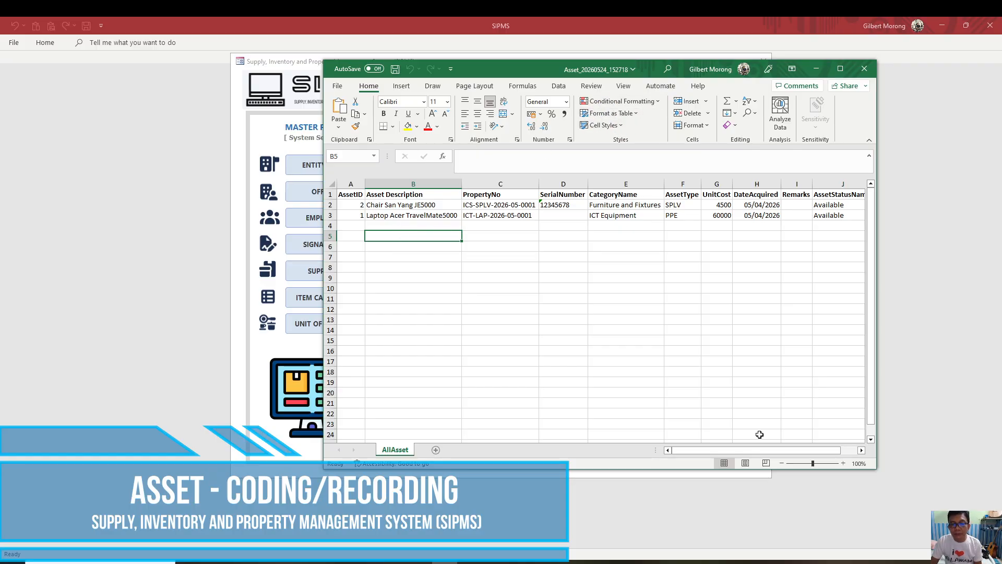
{"action": "left_click", "coordinate": [845, 463]}
{"action": "left_click", "coordinate": [845, 463]}
{"action": "left_click", "coordinate": [846, 463]}
- Examine the asset IDs, descriptions, property numbers and serial numbers of both exported assets
{"action": "key", "text": "Left"}
{"action": "key", "text": "Up"}
{"action": "key", "text": "Up"}
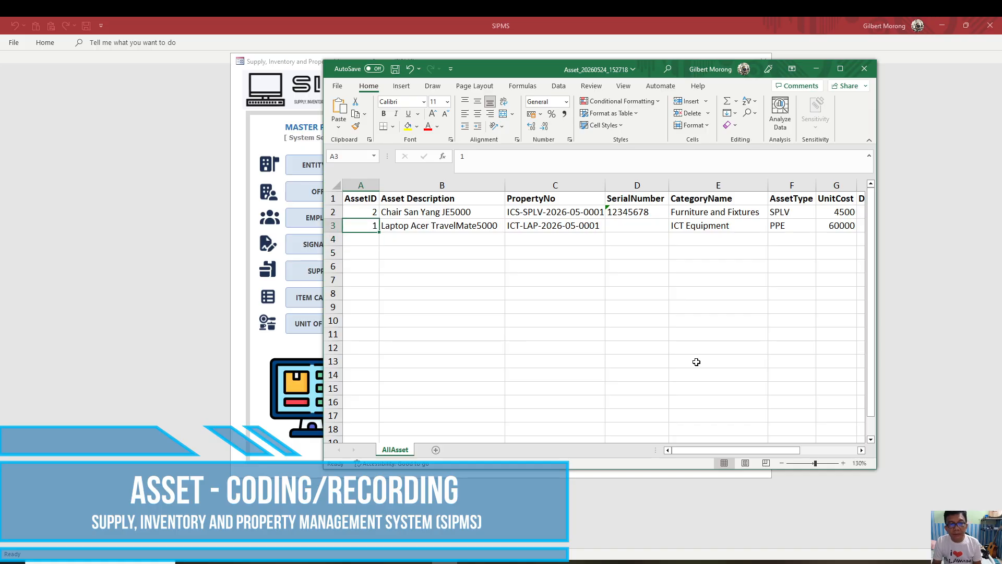
{"action": "key", "text": "Right"}
{"action": "key", "text": "Up"}
{"action": "key", "text": "Down"}
{"action": "key", "text": "Right"}
{"action": "key", "text": "Up"}
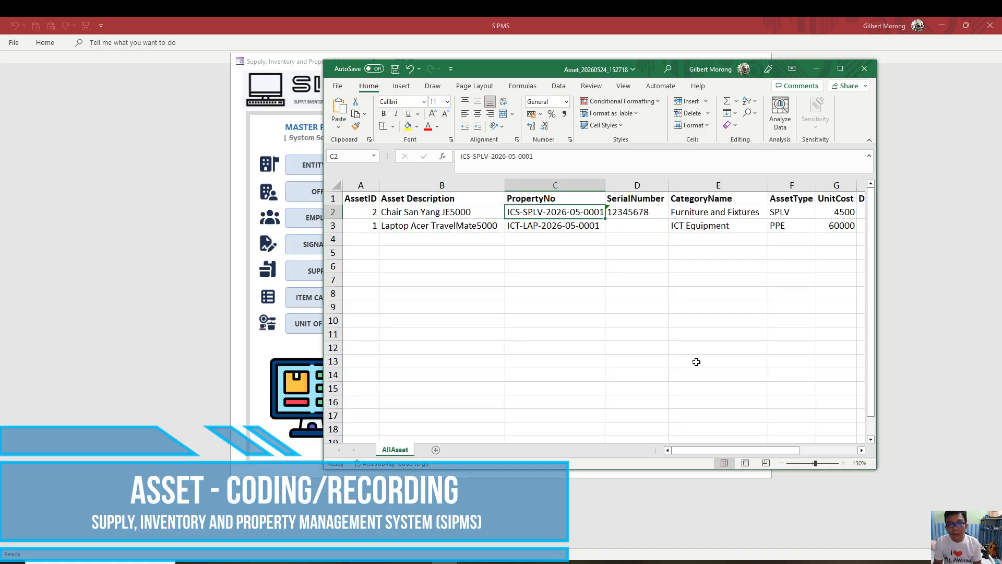
{"action": "key", "text": "Down"}
{"action": "key", "text": "Up"}
{"action": "key", "text": "Down"}
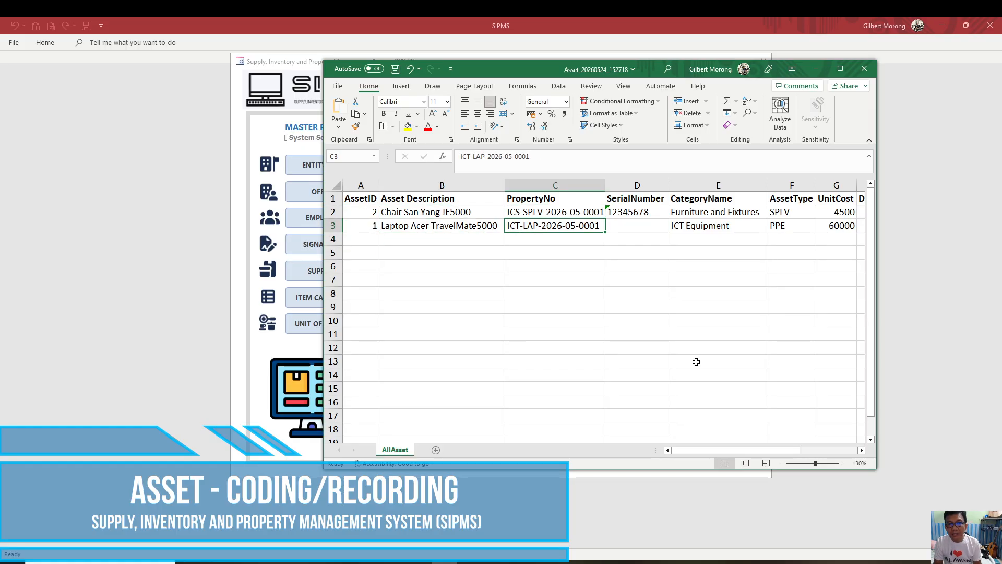
{"action": "key", "text": "Right"}
{"action": "key", "text": "Up"}
{"action": "key", "text": "Down"}
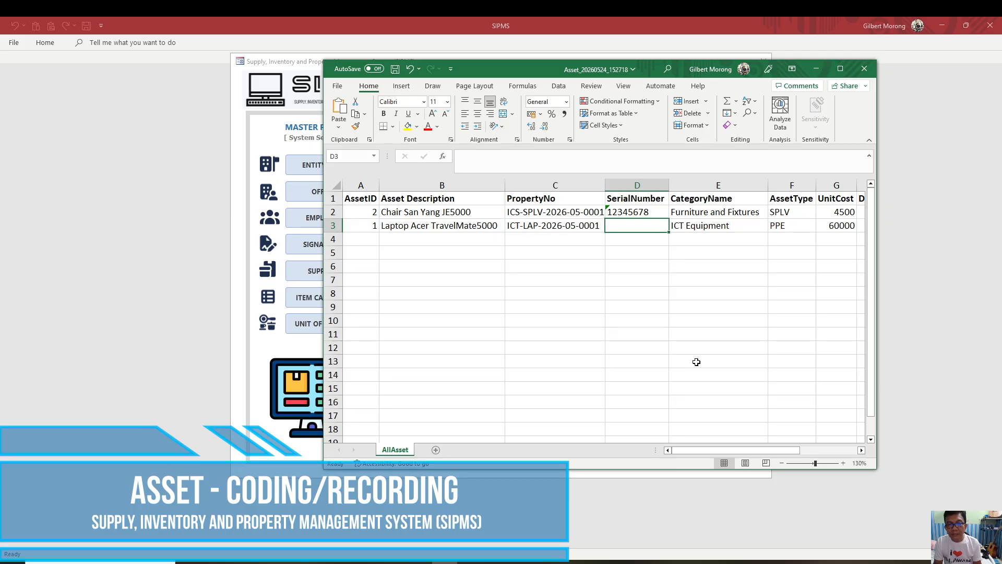
- Compare the category names and asset types of the chair and the laptop in the exported asset list
{"action": "key", "text": "Right"}
{"action": "key", "text": "Left"}
{"action": "key", "text": "Up"}
{"action": "key", "text": "Down"}
{"action": "key", "text": "Right"}
{"action": "key", "text": "Right"}
{"action": "key", "text": "Right"}
{"action": "key", "text": "Right"}
{"action": "key", "text": "Left"}
{"action": "key", "text": "Left"}
{"action": "key", "text": "Left"}
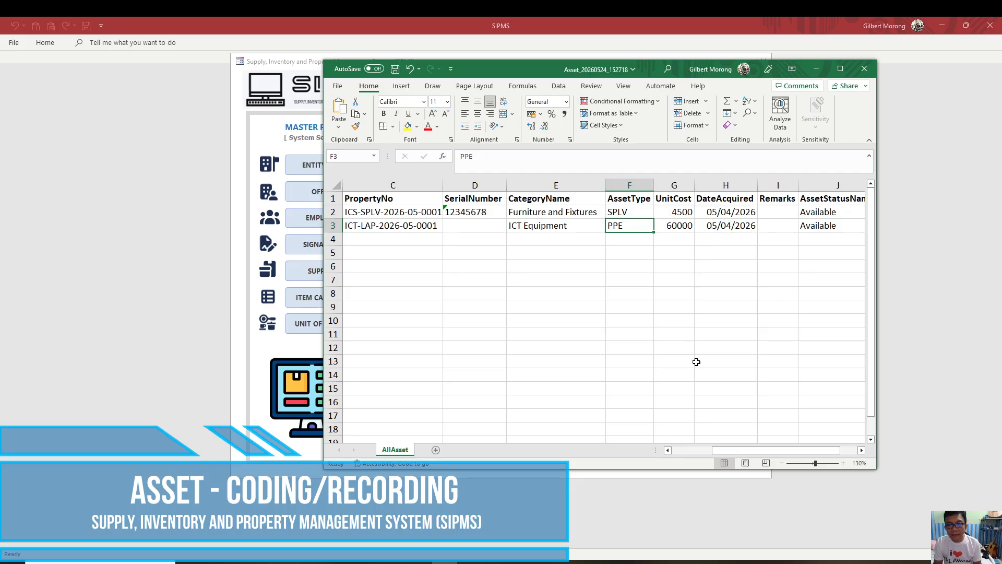
{"action": "key", "text": "Up"}
{"action": "key", "text": "Down"}
{"action": "key", "text": "Up"}
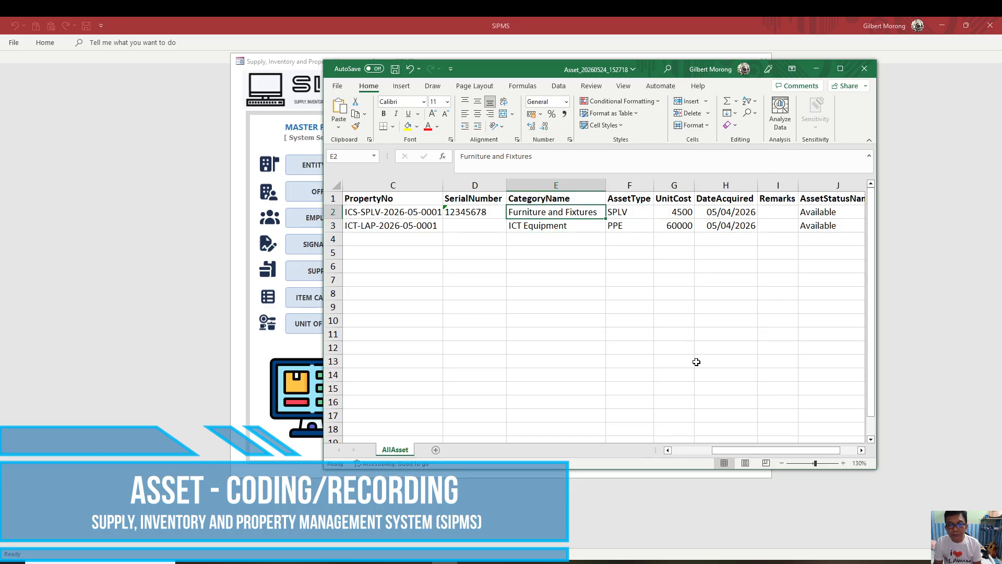
{"action": "key", "text": "Down"}
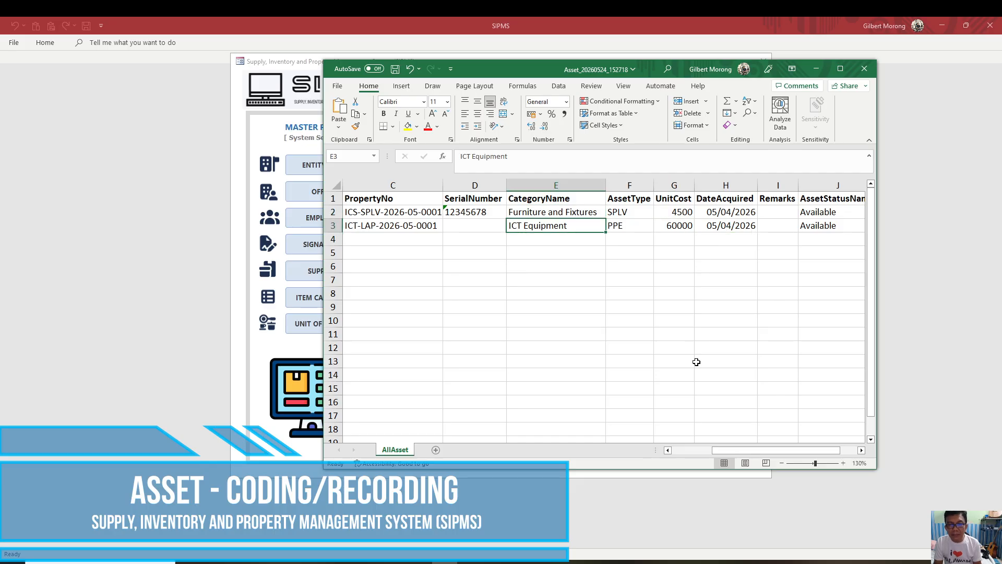
{"action": "key", "text": "Up"}
{"action": "key", "text": "Right"}
{"action": "key", "text": "ctrl+b"}
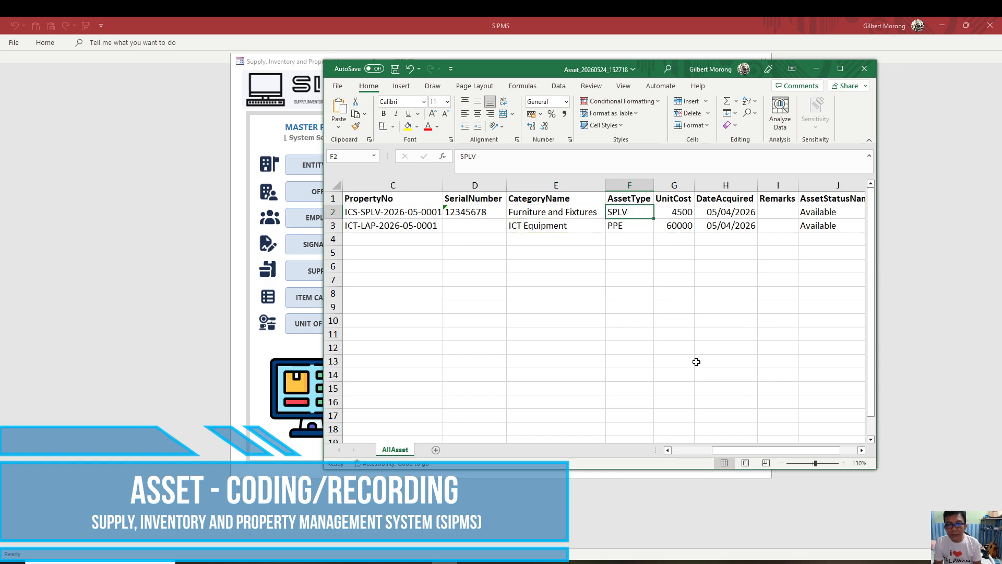
{"action": "key", "text": "Down"}
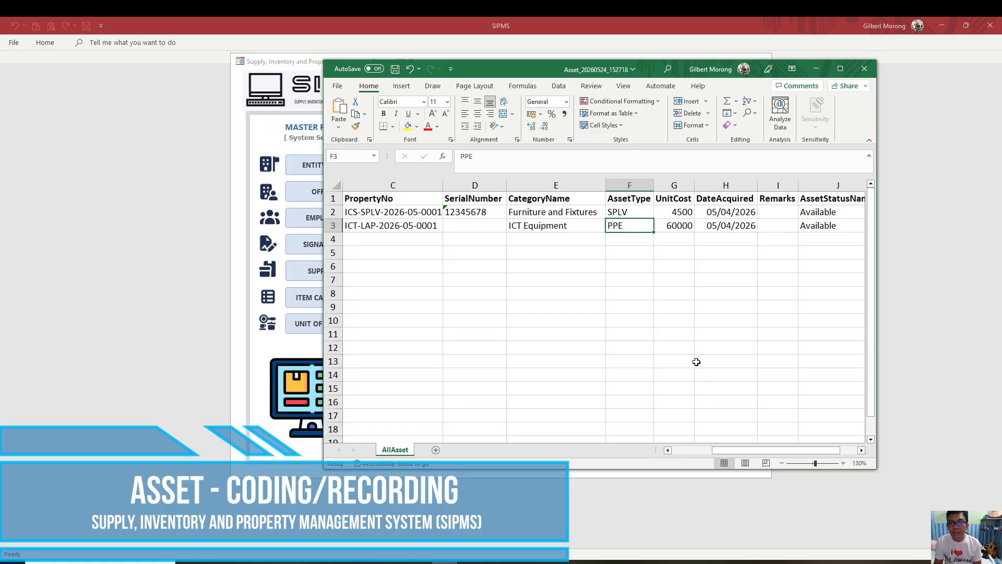
- Review the unit cost, acquisition date, remarks, status and custodian columns, and close the asset workbook without saving
{"action": "key", "text": "Right"}
{"action": "key", "text": "Right"}
{"action": "key", "text": "Right"}
{"action": "key", "text": "Right"}
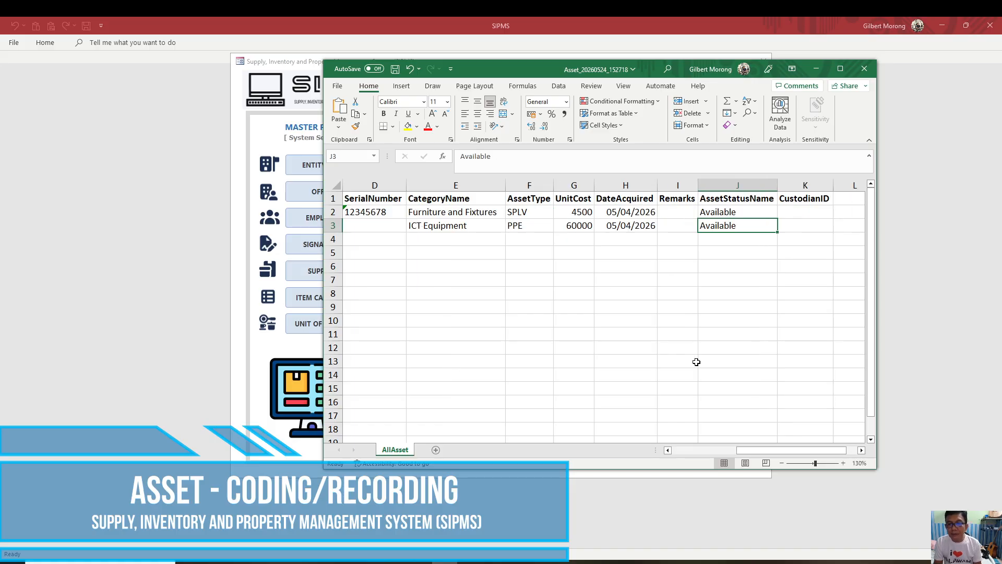
{"action": "key", "text": "Left"}
{"action": "key", "text": "Left"}
{"action": "key", "text": "Up"}
{"action": "key", "text": "Right"}
{"action": "key", "text": "Right"}
{"action": "key", "text": "Right"}
{"action": "key", "text": "Right"}
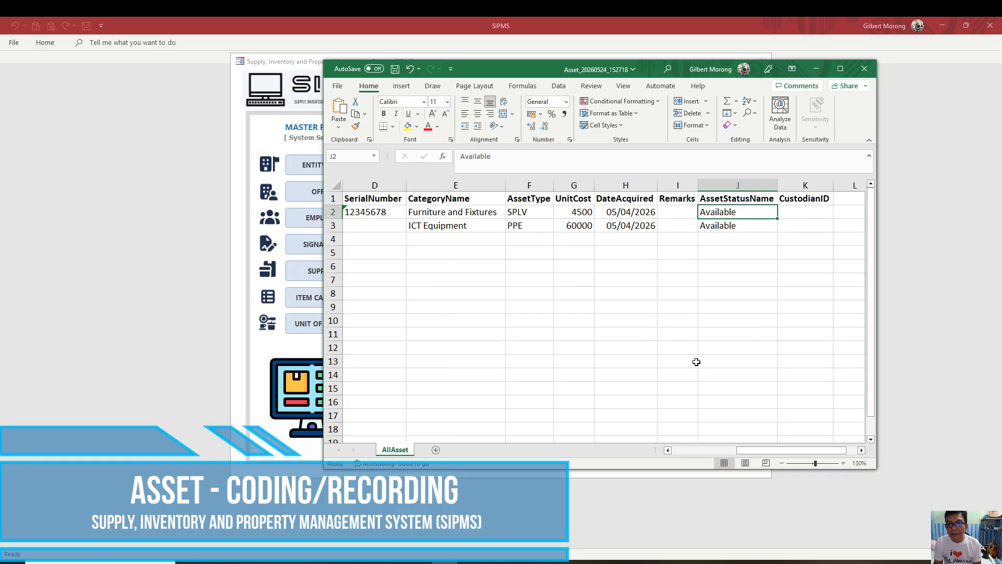
{"action": "key", "text": "Left"}
{"action": "key", "text": "Left"}
{"action": "key", "text": "Left"}
{"action": "key", "text": "Left"}
{"action": "key", "text": "Right"}
{"action": "key", "text": "Right"}
{"action": "key", "text": "Right"}
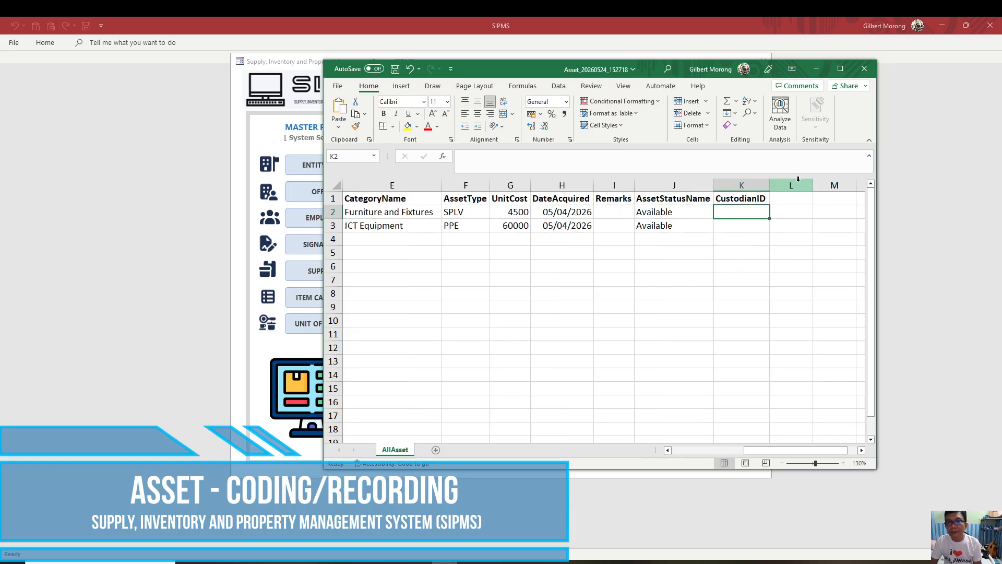
{"action": "left_click", "coordinate": [863, 68]}
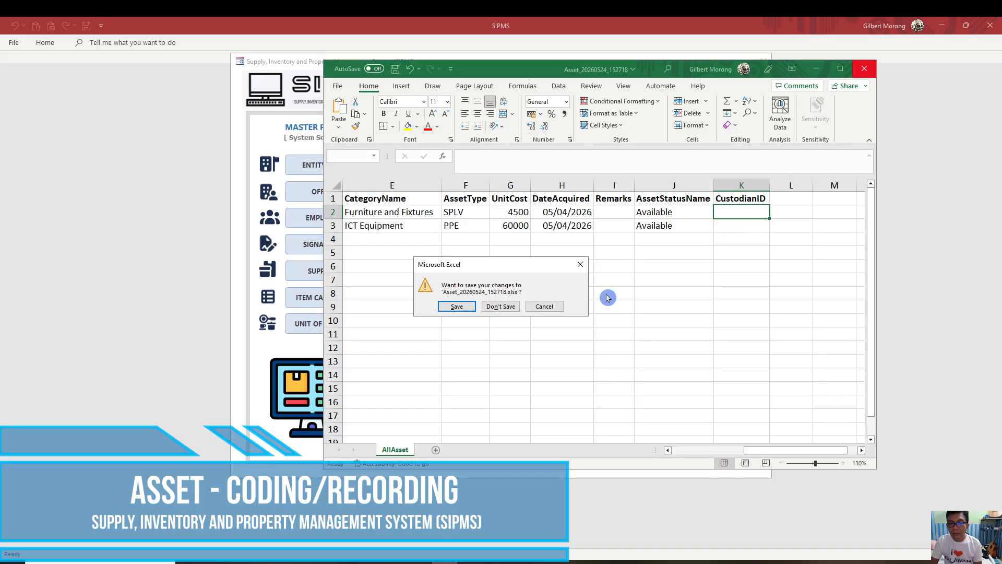
{"action": "left_click", "coordinate": [500, 306]}
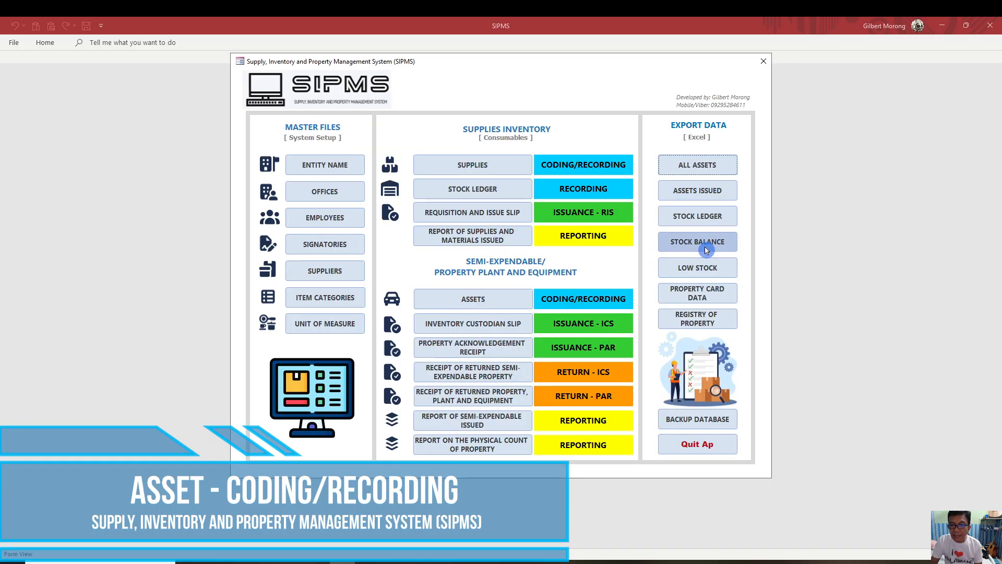
- Export the property card data to Excel and enlarge its worksheet to 140%
{"action": "left_click", "coordinate": [702, 294]}
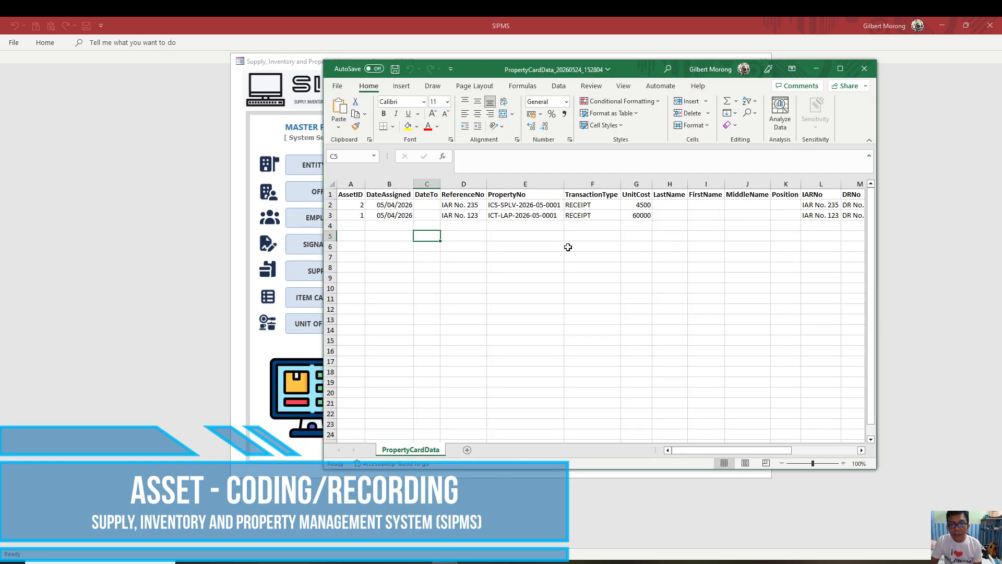
{"action": "left_click", "coordinate": [842, 463]}
{"action": "left_click", "coordinate": [843, 463]}
{"action": "left_click", "coordinate": [843, 462]}
{"action": "left_click", "coordinate": [843, 463]}
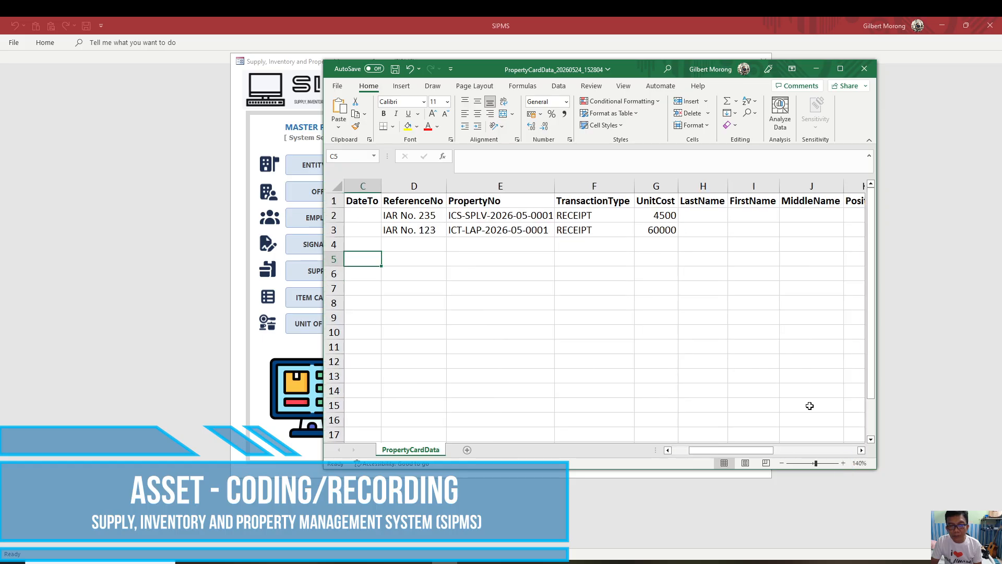
- Examine the asset IDs, assignment dates, reference numbers and property numbers in the property card data
{"action": "key", "text": "Home"}
{"action": "key", "text": "Up"}
{"action": "key", "text": "Up"}
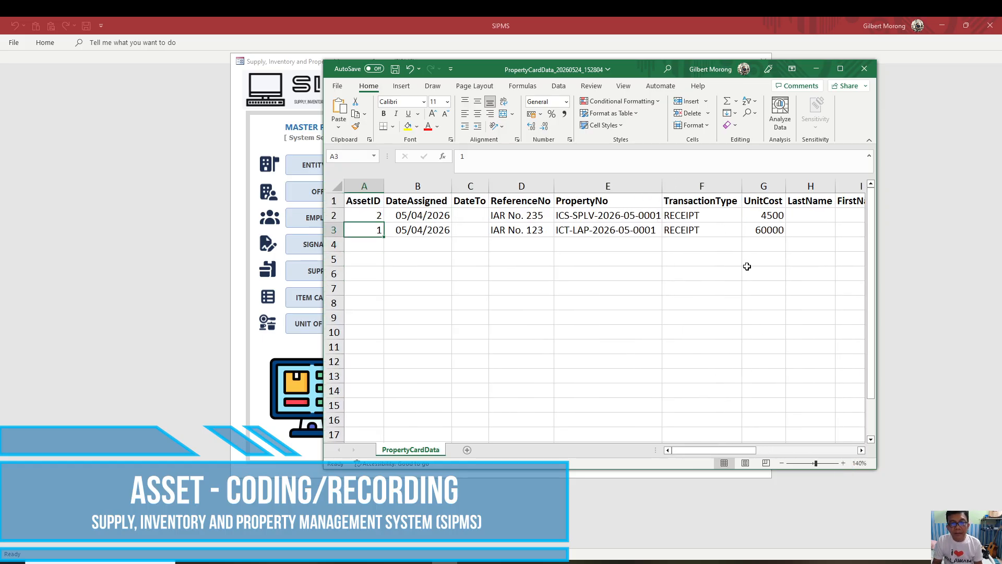
{"action": "key", "text": "Up"}
{"action": "key", "text": "Right"}
{"action": "key", "text": "Right"}
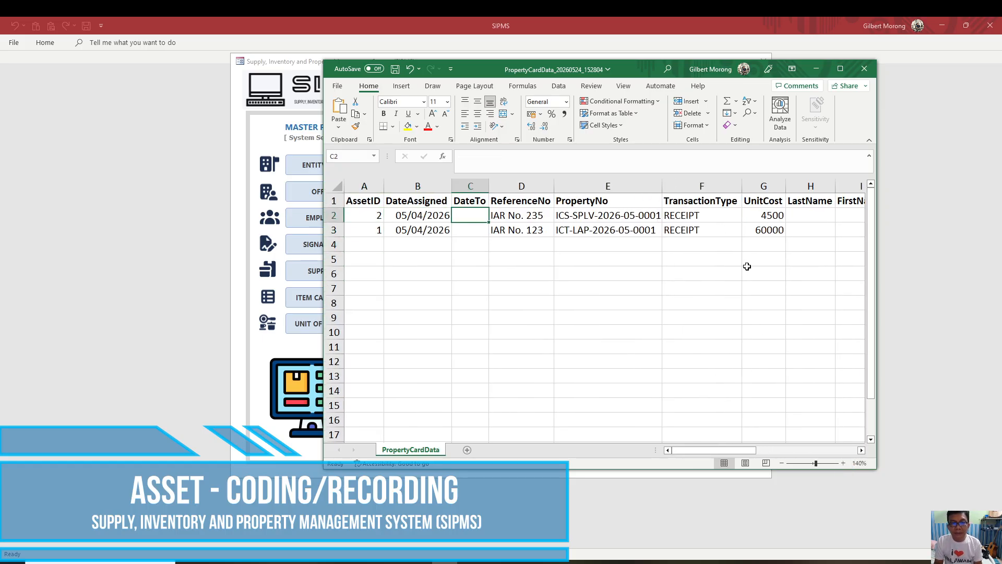
{"action": "key", "text": "Left"}
{"action": "key", "text": "Right"}
{"action": "key", "text": "Right"}
{"action": "key", "text": "Right"}
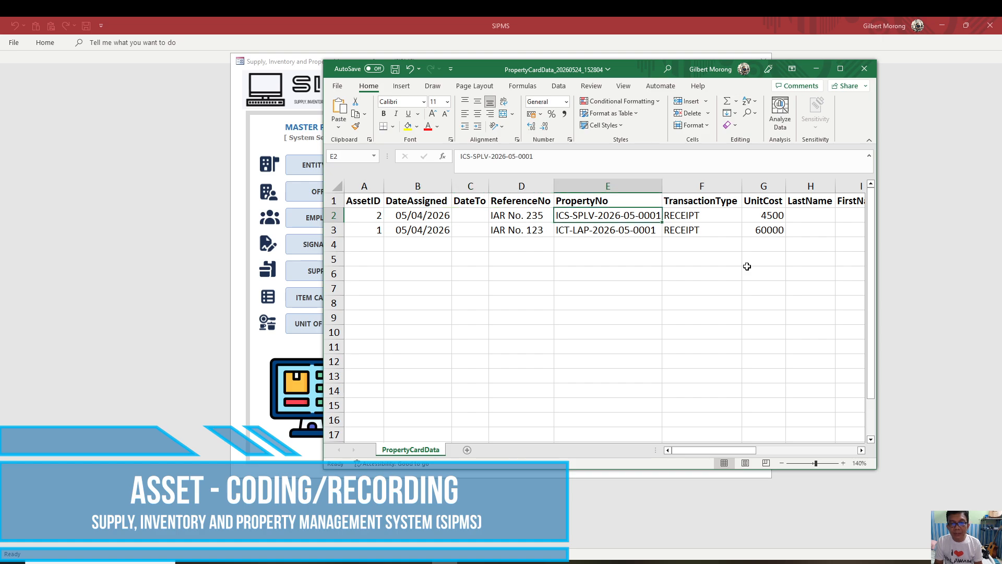
{"action": "key", "text": "Left"}
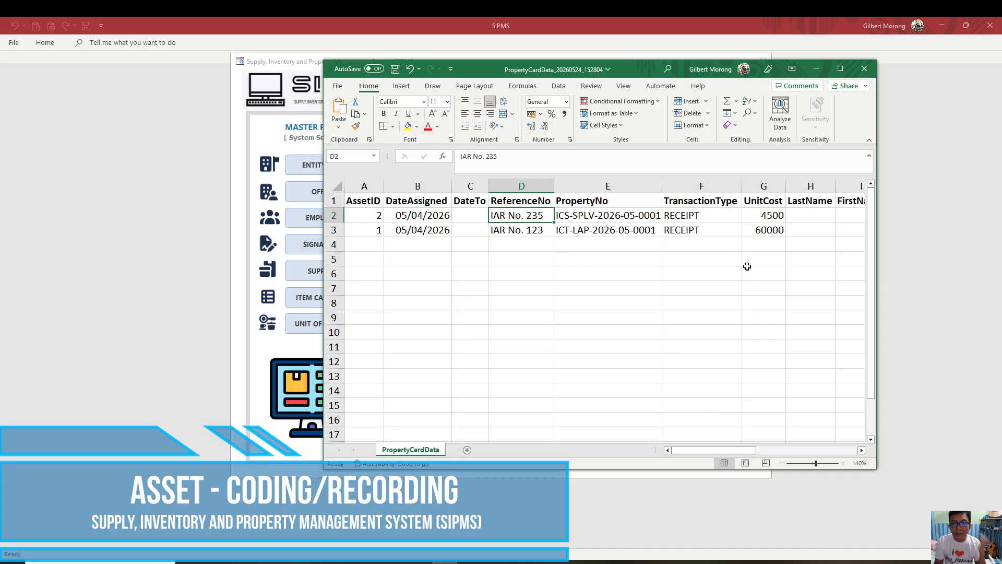
{"action": "key", "text": "Right"}
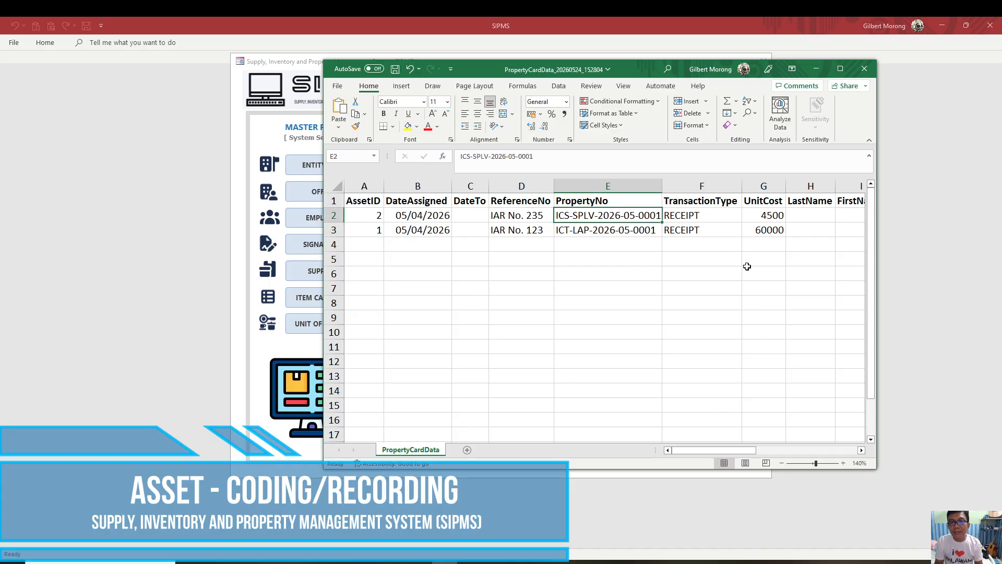
{"action": "key", "text": "Down"}
{"action": "key", "text": "Up"}
{"action": "key", "text": "Left"}
{"action": "key", "text": "Down"}
{"action": "key", "text": "Up"}
- Review the transaction types of both assets against the unit cost and custodian name columns
{"action": "key", "text": "Right"}
{"action": "key", "text": "Right"}
{"action": "key", "text": "Right"}
{"action": "key", "text": "Right"}
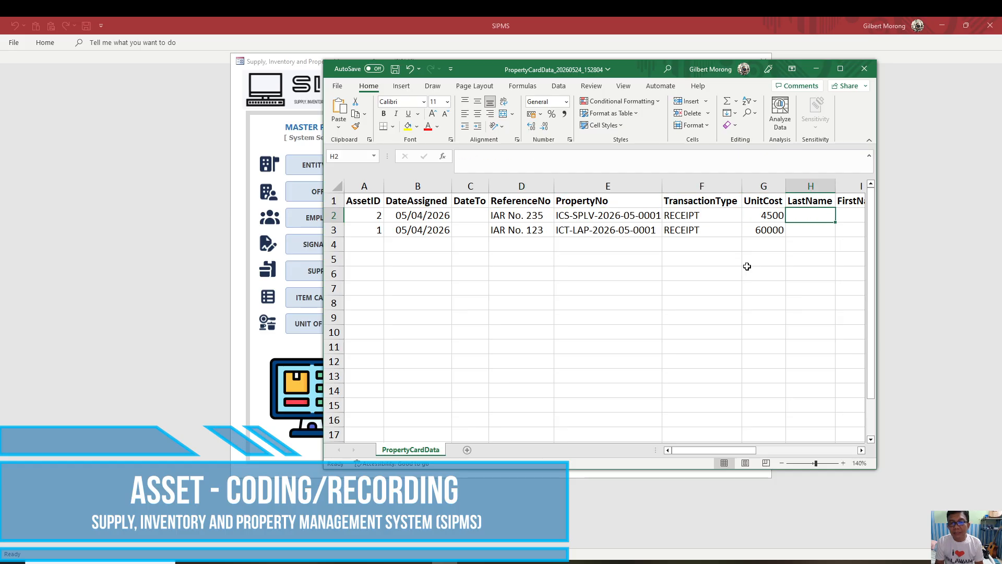
{"action": "key", "text": "Right"}
{"action": "key", "text": "Left"}
{"action": "key", "text": "Left"}
{"action": "key", "text": "Left"}
{"action": "key", "text": "Up"}
{"action": "key", "text": "Down"}
{"action": "key", "text": "Down"}
{"action": "key", "text": "Up"}
{"action": "key", "text": "Down"}
{"action": "key", "text": "Up"}
{"action": "key", "text": "Right"}
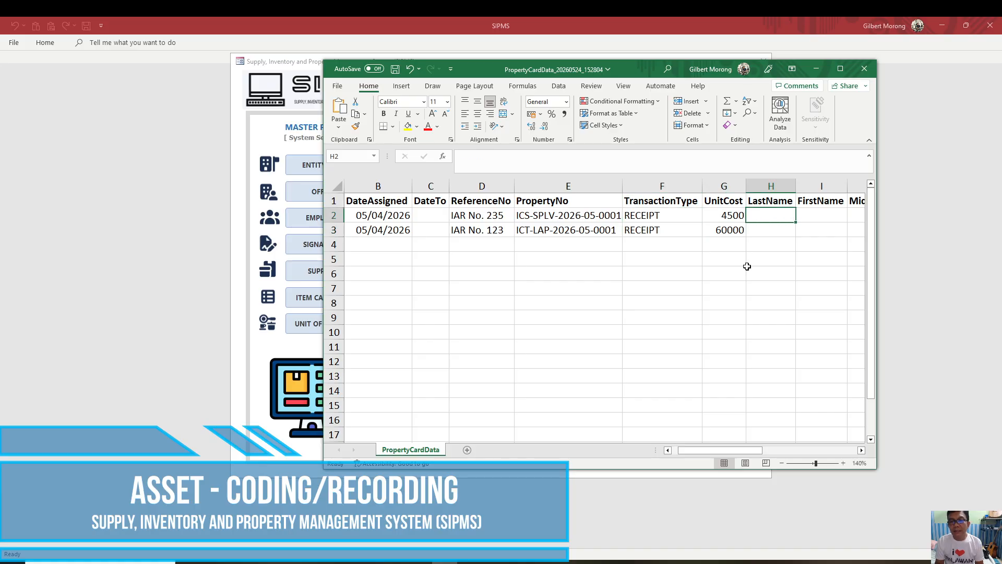
{"action": "key", "text": "Right"}
{"action": "key", "text": "Right"}
{"action": "key", "text": "Right"}
{"action": "key", "text": "Right"}
{"action": "key", "text": "Left"}
{"action": "key", "text": "Left"}
{"action": "key", "text": "Left"}
{"action": "key", "text": "Left"}
{"action": "key", "text": "Left"}
{"action": "key", "text": "Down"}
{"action": "key", "text": "Up"}
{"action": "key", "text": "Right"}
{"action": "key", "text": "Right"}
{"action": "key", "text": "Left"}
{"action": "key", "text": "Left"}
{"action": "key", "text": "Down"}
{"action": "key", "text": "Up"}
{"action": "key", "text": "Down"}
{"action": "key", "text": "Up"}
{"action": "key", "text": "Down"}
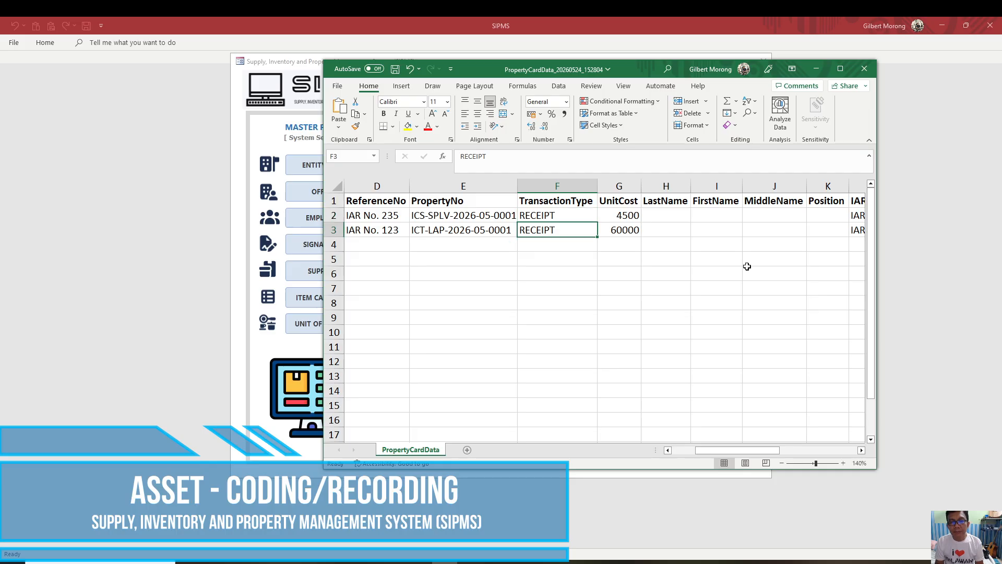
- Check the custodian name and position columns for both assets in the property card data
{"action": "key", "text": "Up"}
{"action": "key", "text": "Right"}
{"action": "key", "text": "Right"}
{"action": "key", "text": "Right"}
{"action": "key", "text": "Right"}
{"action": "key", "text": "Right"}
{"action": "key", "text": "Right"}
{"action": "key", "text": "Right"}
{"action": "key", "text": "Left"}
{"action": "key", "text": "Left"}
{"action": "key", "text": "Left"}
{"action": "key", "text": "Left"}
{"action": "key", "text": "Left"}
{"action": "key", "text": "Right"}
{"action": "key", "text": "Right"}
{"action": "key", "text": "Right"}
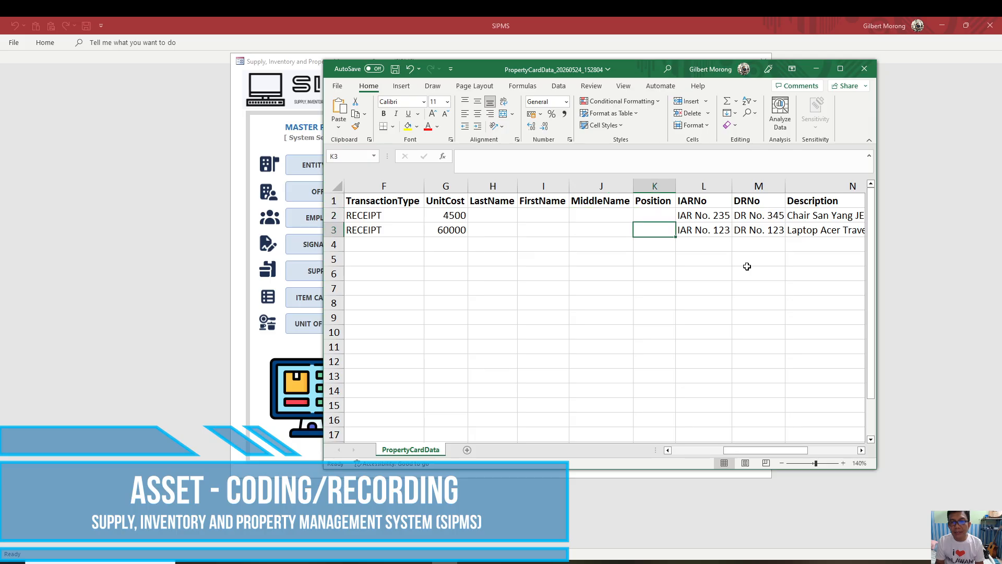
- Examine the IAR numbers, DR numbers, descriptions and asset types of both assets in the property card data
{"action": "key", "text": "Right"}
{"action": "key", "text": "Right"}
{"action": "key", "text": "Right"}
{"action": "key", "text": "Left"}
{"action": "key", "text": "Left"}
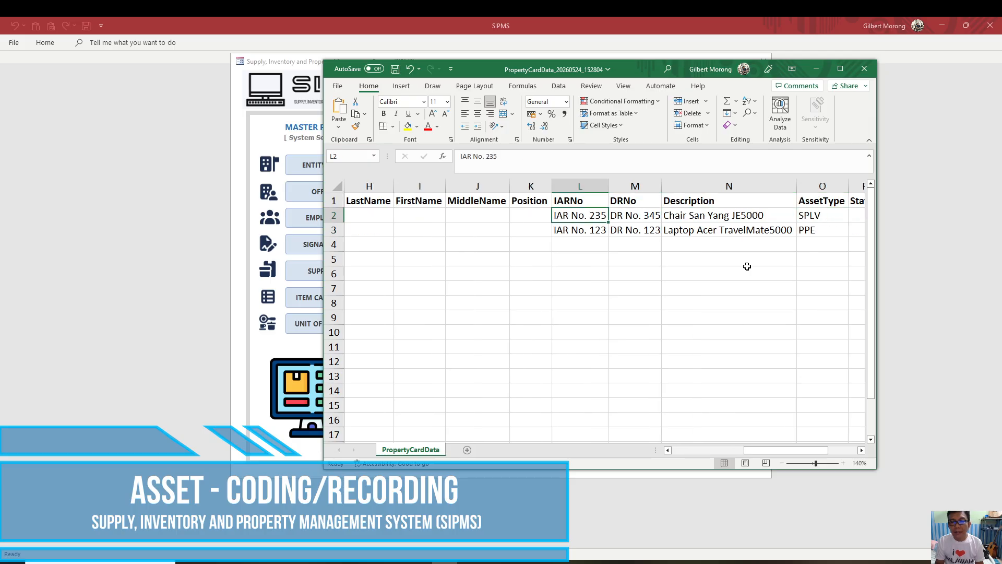
{"action": "key", "text": "Right"}
{"action": "key", "text": "Down"}
{"action": "key", "text": "Up"}
{"action": "key", "text": "Right"}
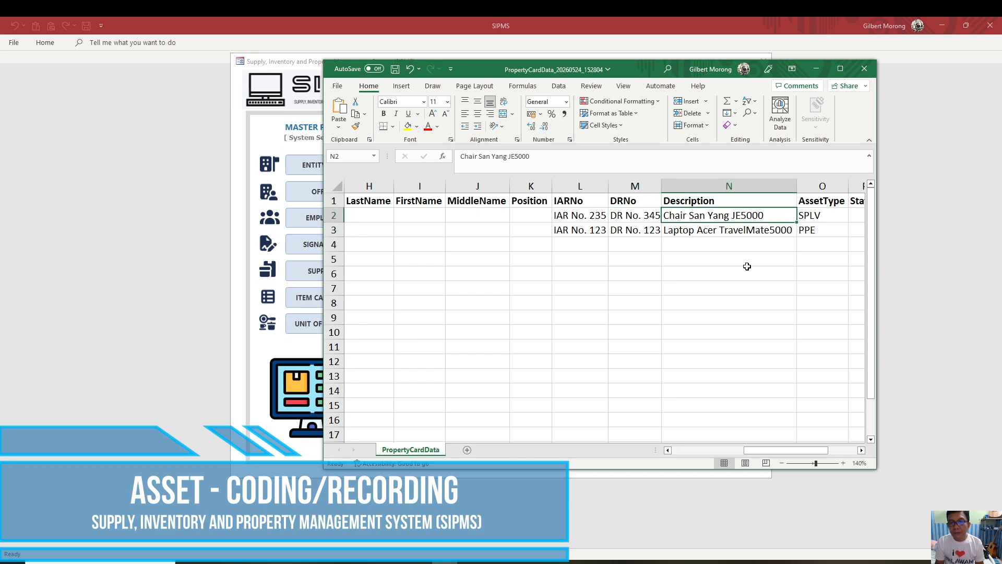
{"action": "key", "text": "Right"}
{"action": "key", "text": "Right"}
{"action": "key", "text": "Left"}
{"action": "key", "text": "Left"}
{"action": "key", "text": "Down"}
{"action": "key", "text": "Up"}
{"action": "key", "text": "Down"}
{"action": "key", "text": "Right"}
{"action": "key", "text": "Right"}
{"action": "key", "text": "Right"}
{"action": "key", "text": "Right"}
{"action": "key", "text": "Right"}
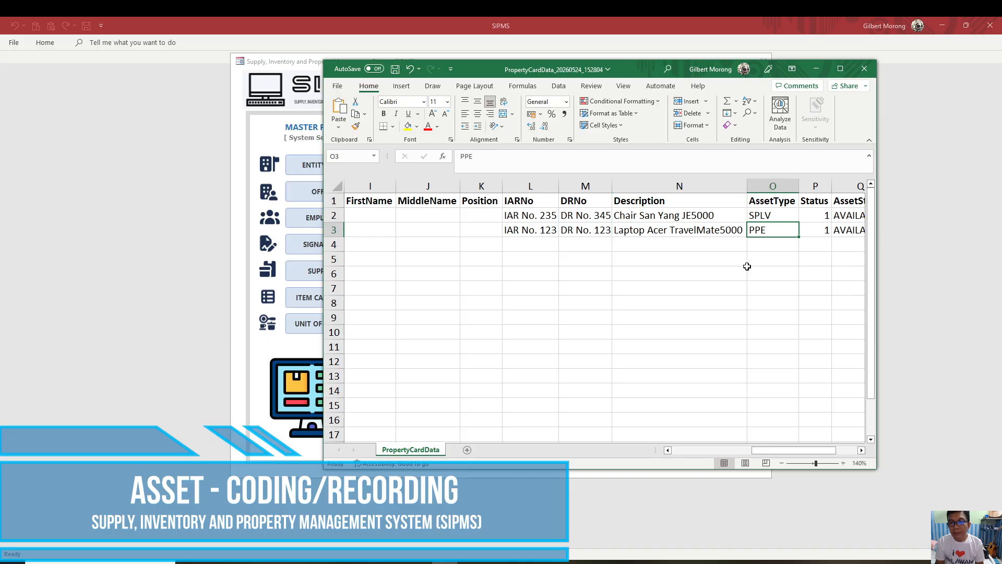
- Check the asset status and category name of both assets in the property card data
{"action": "key", "text": "Left"}
{"action": "key", "text": "Left"}
{"action": "key", "text": "Up"}
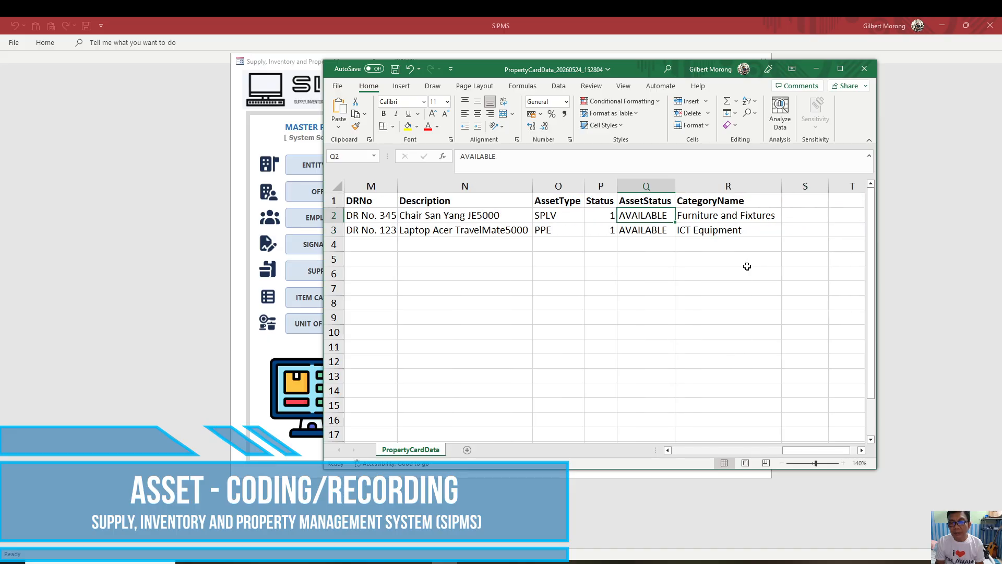
{"action": "key", "text": "Down"}
{"action": "key", "text": "Right"}
{"action": "key", "text": "Up"}
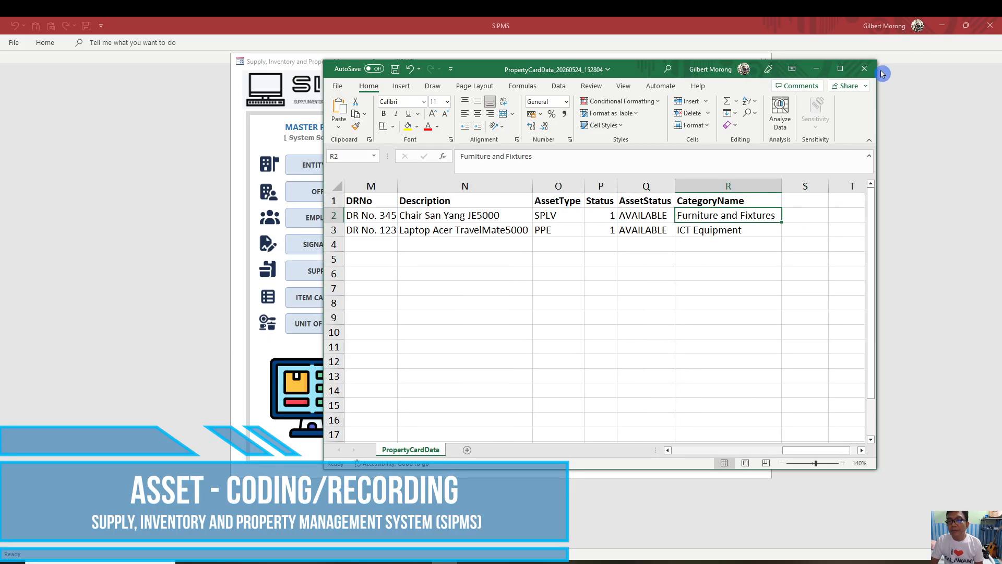
- Close the property card workbook without saving and export the registry of property to Excel
{"action": "left_click", "coordinate": [864, 68]}
{"action": "left_click", "coordinate": [498, 308]}
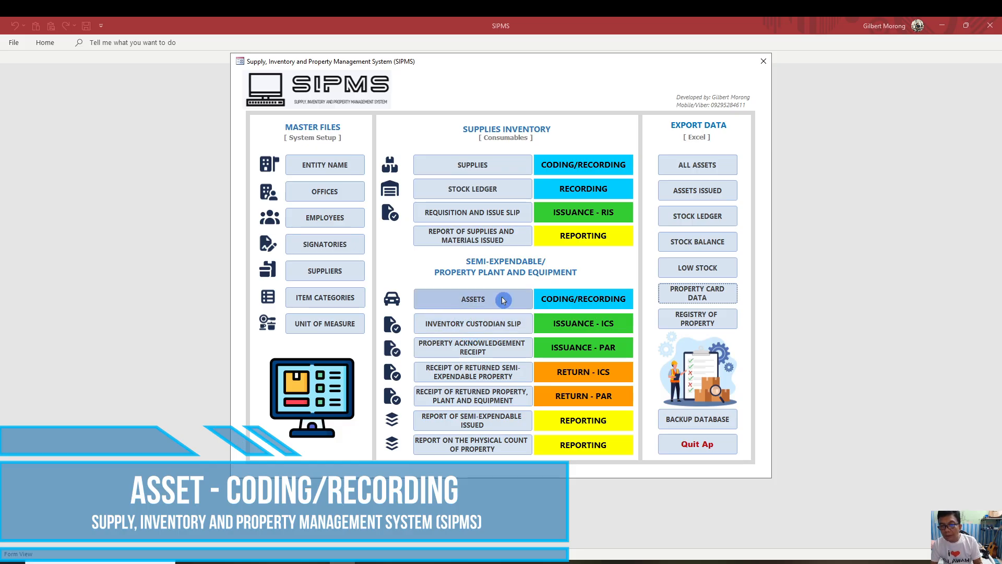
{"action": "left_click", "coordinate": [706, 323]}
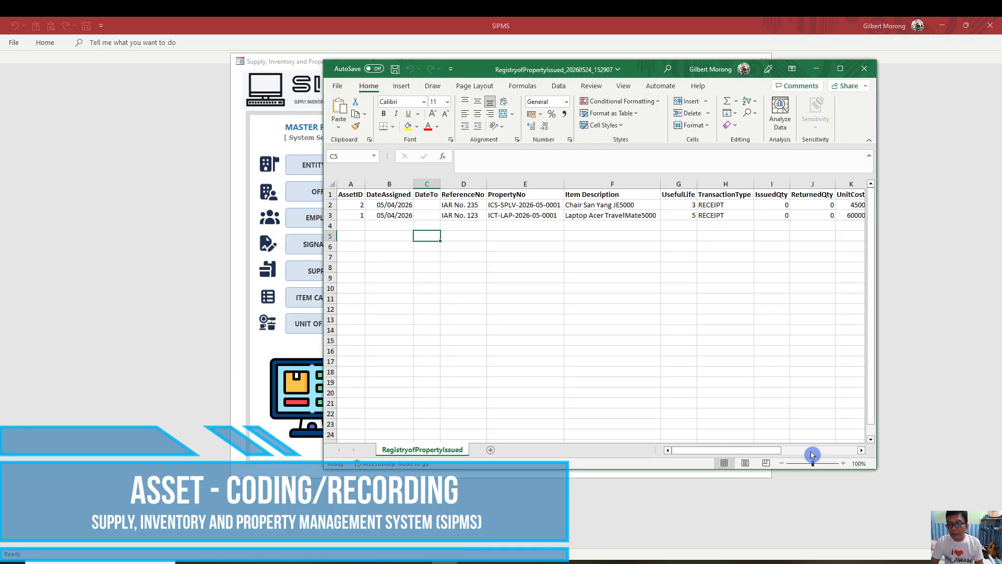
- Examine the reference numbers, property numbers, item descriptions and useful life of both assets in the registry of property
{"action": "left_click", "coordinate": [843, 463]}
{"action": "left_click", "coordinate": [843, 463]}
{"action": "left_click", "coordinate": [844, 463]}
{"action": "left_click", "coordinate": [843, 463]}
{"action": "scroll", "coordinate": [715, 282], "scroll_direction": "left", "scroll_amount": 2}
{"action": "key", "text": "Up"}
{"action": "key", "text": "Up"}
{"action": "key", "text": "Right"}
{"action": "key", "text": "Right"}
{"action": "key", "text": "Right"}
{"action": "key", "text": "Right"}
{"action": "key", "text": "Right"}
{"action": "key", "text": "Right"}
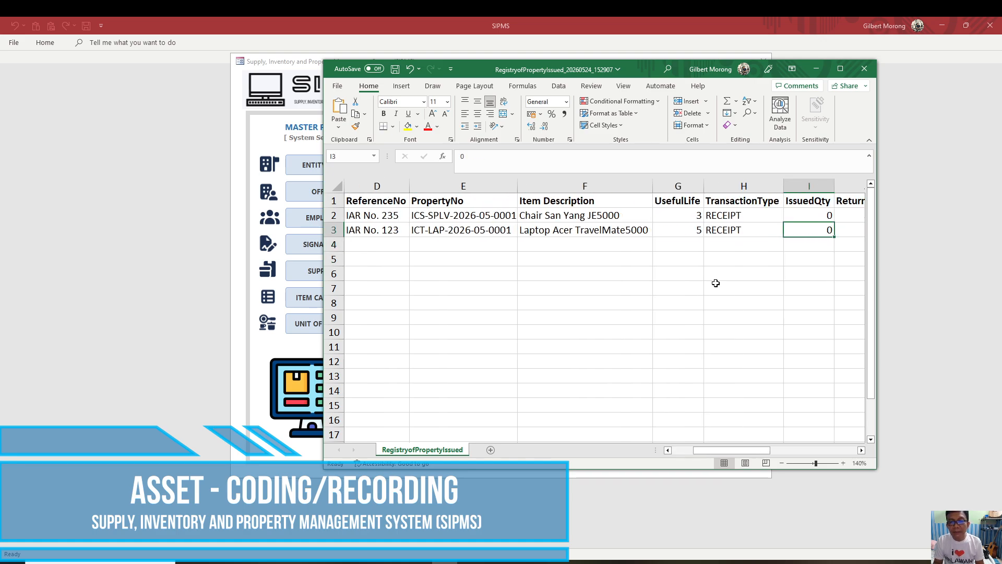
{"action": "key", "text": "Right"}
{"action": "key", "text": "Left"}
{"action": "key", "text": "Left"}
{"action": "key", "text": "Left"}
{"action": "key", "text": "Up"}
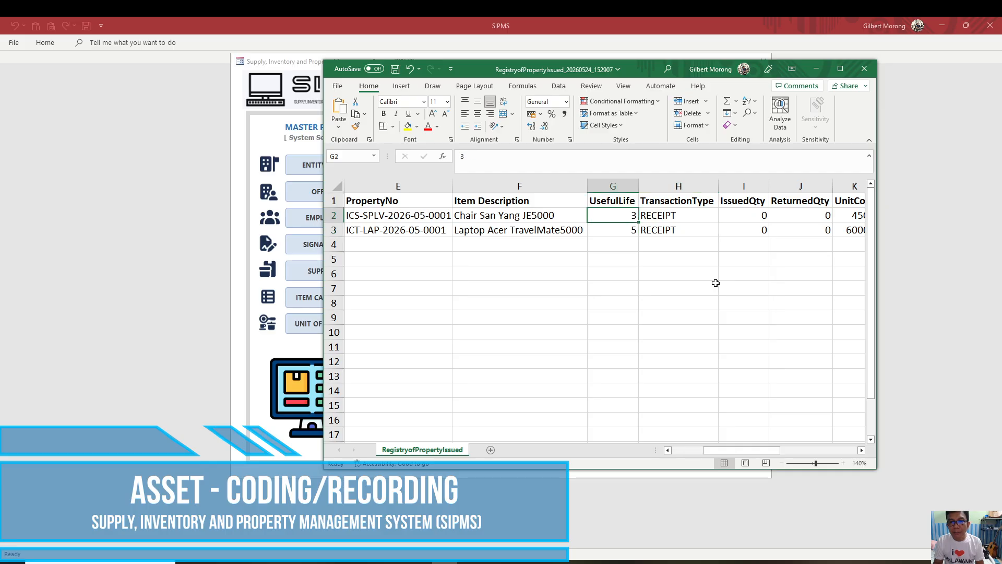
- Review the issued quantities, returned quantities and unit costs of the chair and laptop in the registry
{"action": "key", "text": "Right"}
{"action": "key", "text": "Right"}
{"action": "key", "text": "Right"}
{"action": "key", "text": "Right"}
{"action": "key", "text": "Right"}
{"action": "key", "text": "Right"}
{"action": "key", "text": "Left"}
{"action": "key", "text": "Left"}
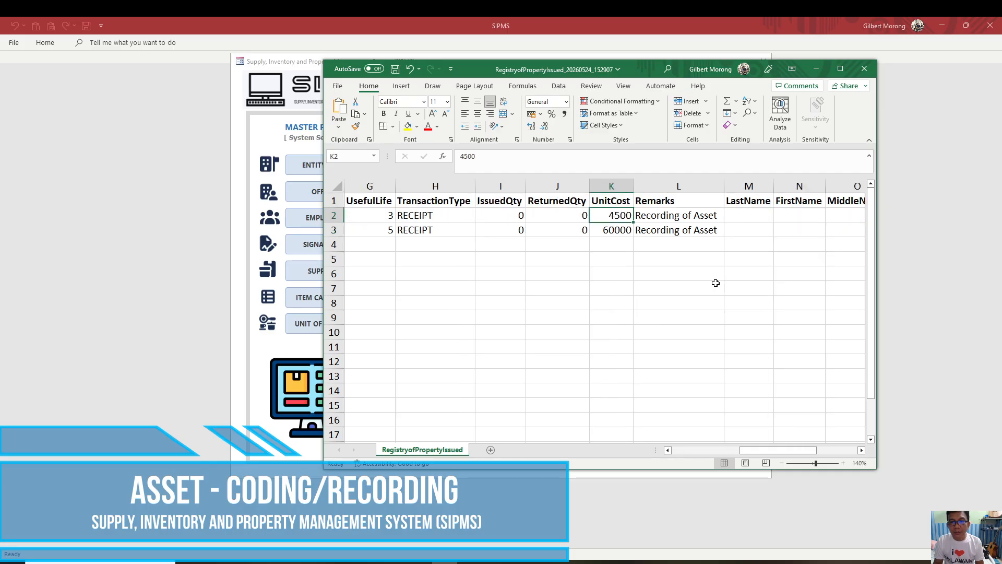
{"action": "key", "text": "Left"}
{"action": "key", "text": "Left"}
{"action": "key", "text": "Down"}
{"action": "key", "text": "Up"}
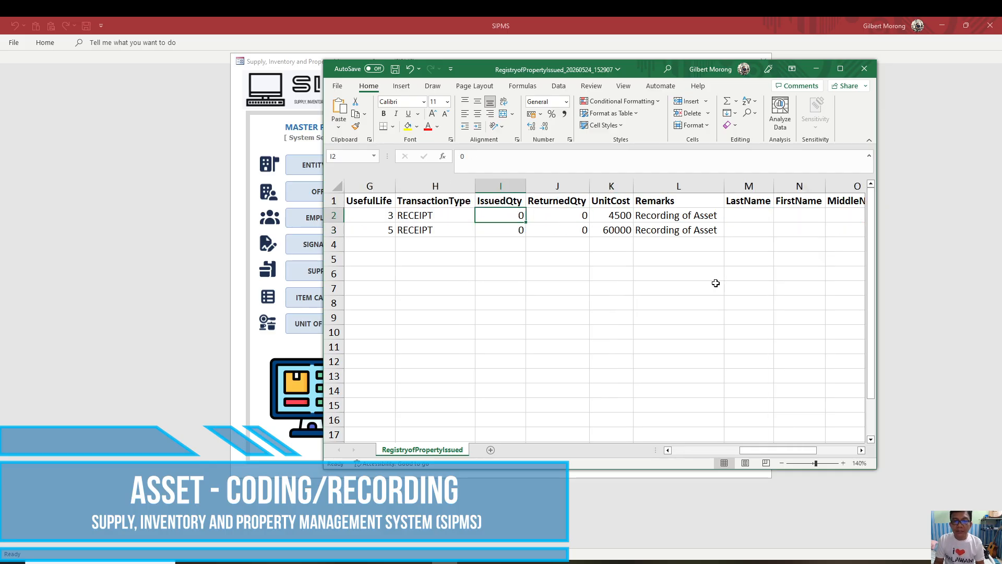
{"action": "key", "text": "Right"}
{"action": "key", "text": "Down"}
{"action": "key", "text": "Up"}
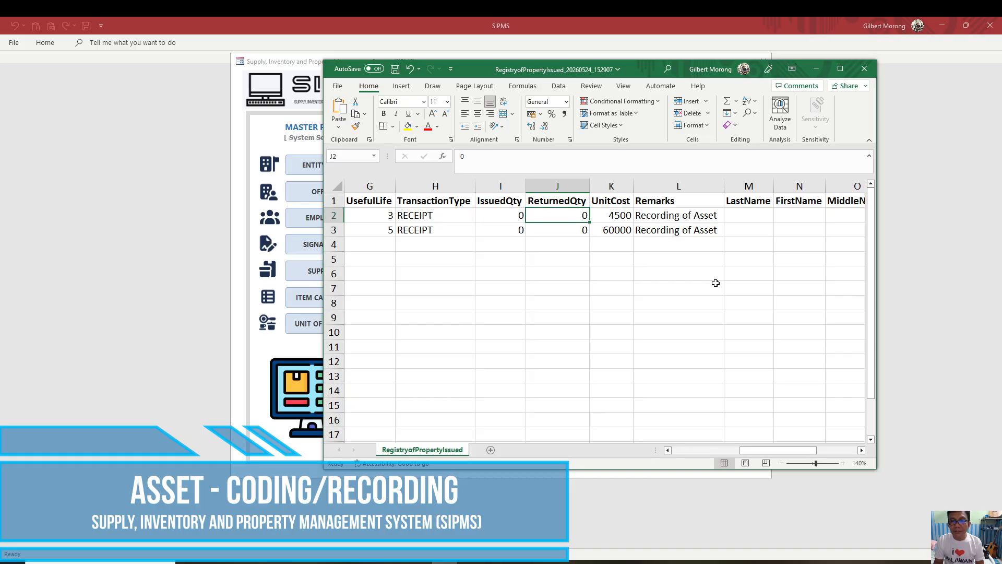
- Look through the registry's remarks, custodian name, asset type and asset status columns for both assets
{"action": "key", "text": "Right"}
{"action": "key", "text": "Right"}
{"action": "key", "text": "Right"}
{"action": "key", "text": "Left"}
{"action": "key", "text": "Left"}
{"action": "key", "text": "Right"}
{"action": "key", "text": "Right"}
{"action": "key", "text": "Right"}
{"action": "key", "text": "Right"}
{"action": "key", "text": "Right"}
{"action": "key", "text": "Right"}
{"action": "key", "text": "Right"}
{"action": "key", "text": "Right"}
{"action": "key", "text": "Right"}
{"action": "key", "text": "Left"}
{"action": "key", "text": "Left"}
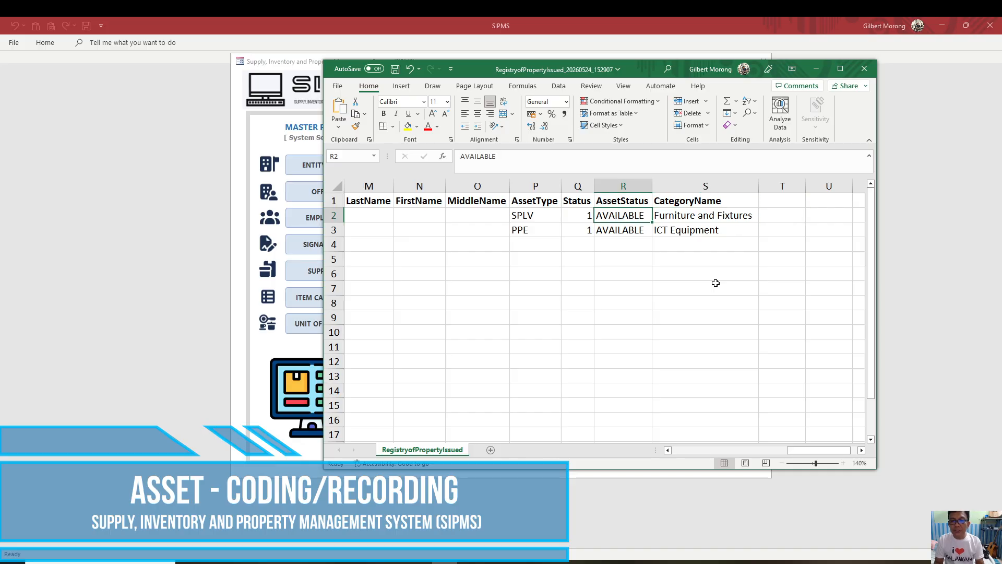
- Compare the status, asset status and category name values of the two assets in the registry
{"action": "key", "text": "Right"}
{"action": "key", "text": "Left"}
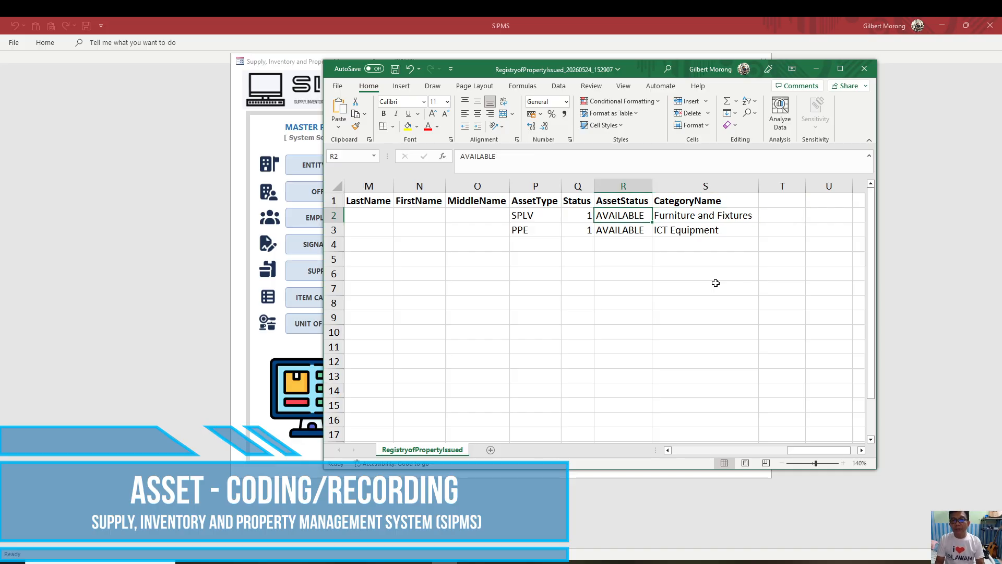
{"action": "key", "text": "Right"}
{"action": "key", "text": "Left"}
{"action": "key", "text": "Left"}
{"action": "key", "text": "Left"}
{"action": "key", "text": "Right"}
{"action": "key", "text": "Right"}
{"action": "key", "text": "Right"}
{"action": "key", "text": "Left"}
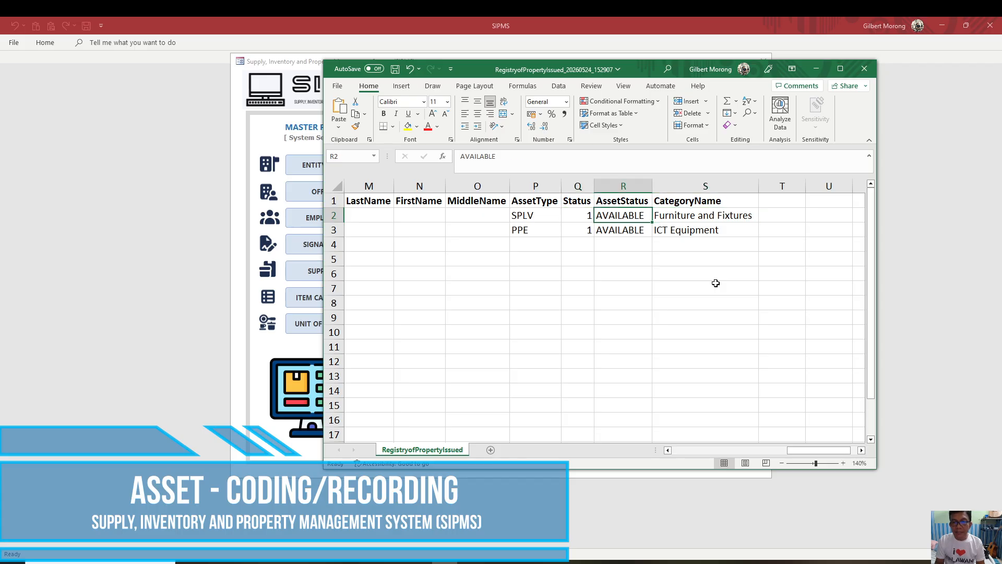
{"action": "key", "text": "Left"}
{"action": "key", "text": "Right"}
{"action": "key", "text": "Left"}
{"action": "key", "text": "Down"}
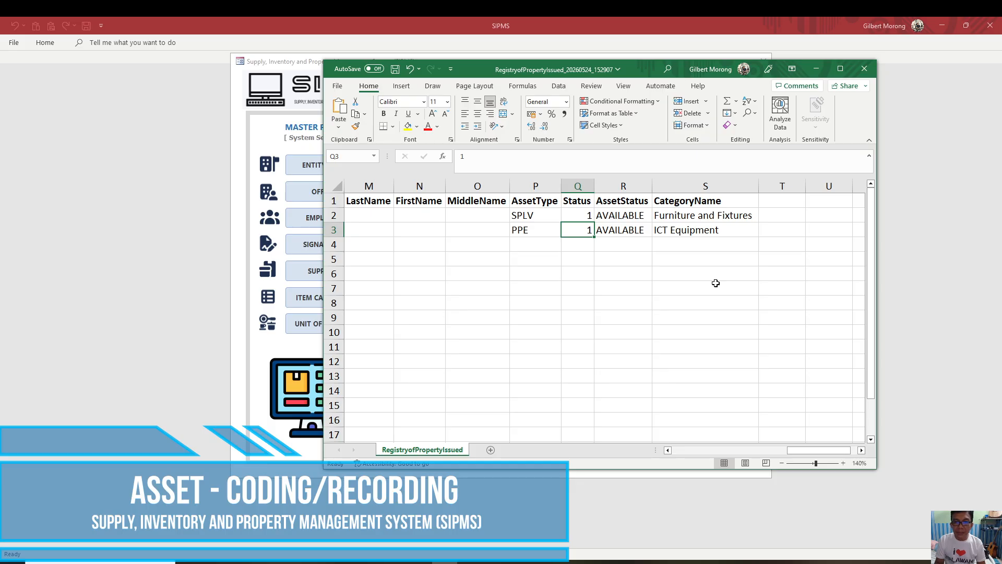
- Check the custodian's last, first and middle name columns for both assets in the registry
{"action": "key", "text": "Left"}
{"action": "key", "text": "Left"}
{"action": "key", "text": "Left"}
{"action": "key", "text": "Left"}
{"action": "key", "text": "Up"}
{"action": "key", "text": "Right"}
{"action": "key", "text": "Left"}
{"action": "key", "text": "Left"}
{"action": "key", "text": "Right"}
{"action": "key", "text": "Right"}
{"action": "key", "text": "Down"}
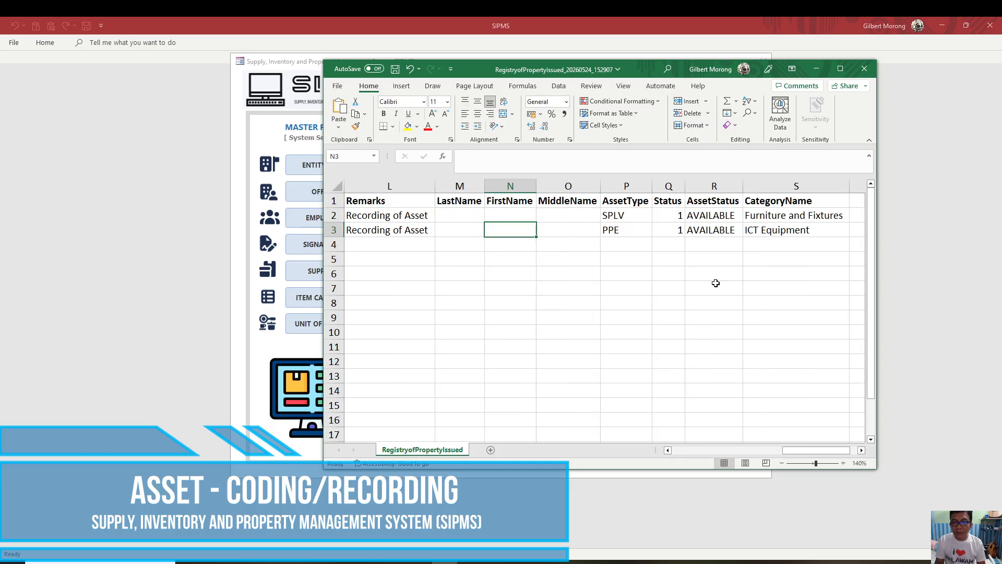
- Review the transaction types of the chair and laptop in the registry against their issued and returned quantities
{"action": "key", "text": "Left"}
{"action": "key", "text": "Left"}
{"action": "key", "text": "Left"}
{"action": "key", "text": "Left"}
{"action": "key", "text": "Left"}
{"action": "key", "text": "Left"}
{"action": "key", "text": "Left"}
{"action": "key", "text": "Left"}
{"action": "key", "text": "Right"}
{"action": "key", "text": "Right"}
{"action": "key", "text": "Down"}
{"action": "key", "text": "Up"}
{"action": "key", "text": "Down"}
{"action": "key", "text": "Down"}
{"action": "key", "text": "Up"}
{"action": "key", "text": "Up"}
{"action": "key", "text": "Up"}
{"action": "key", "text": "Down"}
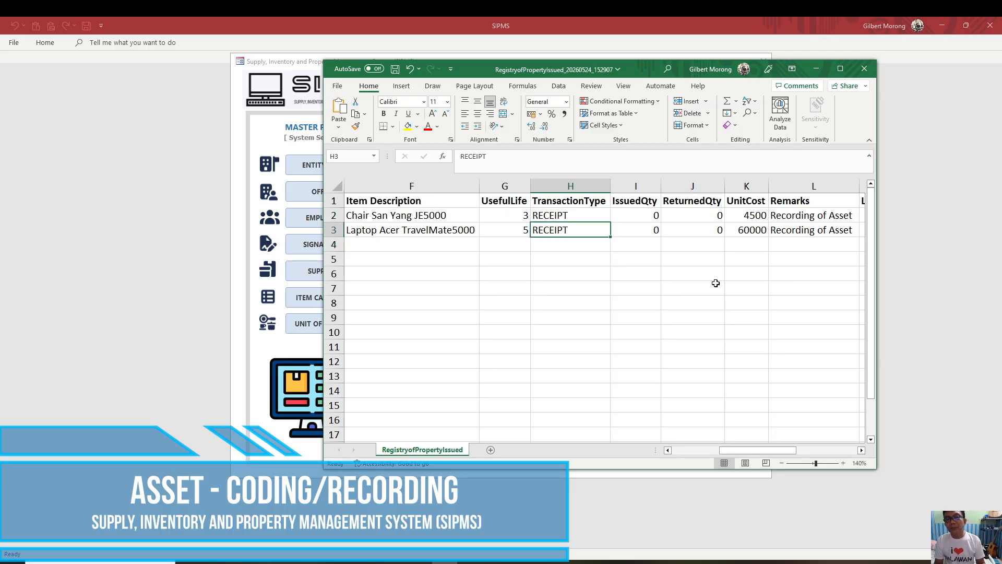
- Look over the remaining registry columns through the category names, and close the registry workbook without saving
{"action": "key", "text": "Down"}
{"action": "key", "text": "Right"}
{"action": "key", "text": "Right"}
{"action": "key", "text": "Right"}
{"action": "key", "text": "Right"}
{"action": "key", "text": "Right"}
{"action": "key", "text": "Right"}
{"action": "key", "text": "Right"}
{"action": "key", "text": "Right"}
{"action": "key", "text": "Right"}
{"action": "key", "text": "Right"}
{"action": "key", "text": "Right"}
{"action": "key", "text": "Right"}
{"action": "key", "text": "Right"}
{"action": "key", "text": "Right"}
{"action": "key", "text": "Right"}
{"action": "key", "text": "Left"}
{"action": "key", "text": "Left"}
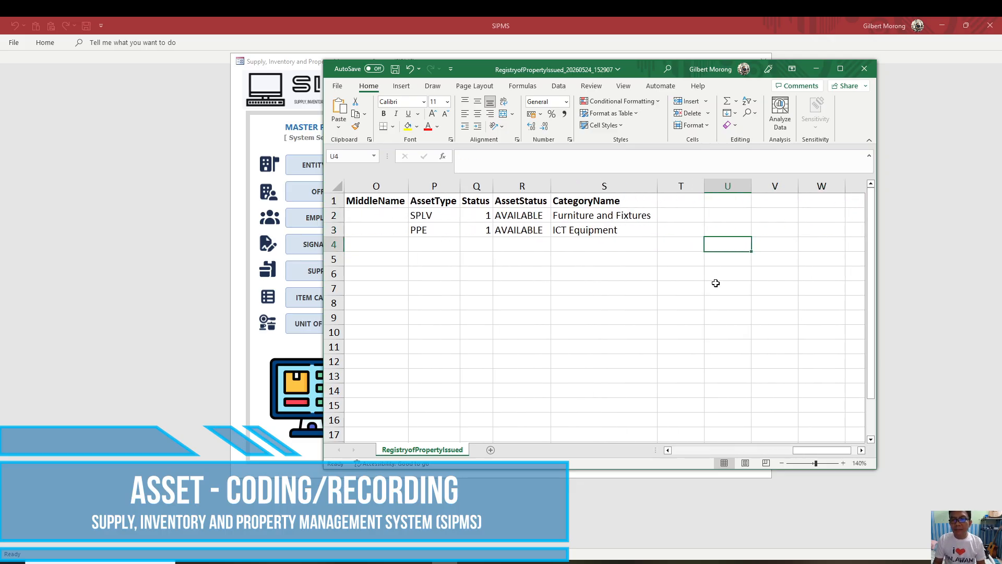
{"action": "left_click", "coordinate": [864, 69]}
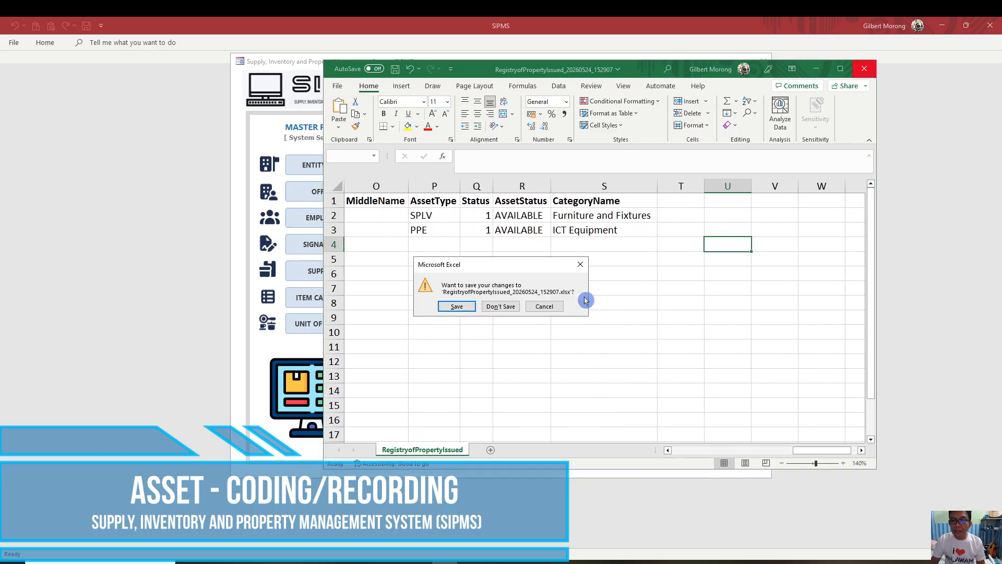
{"action": "left_click", "coordinate": [500, 308]}
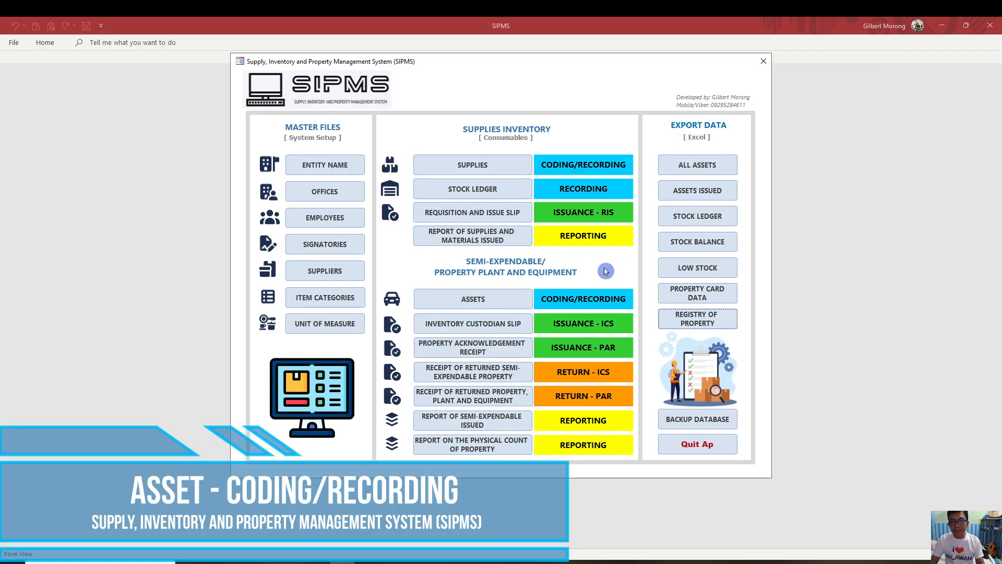